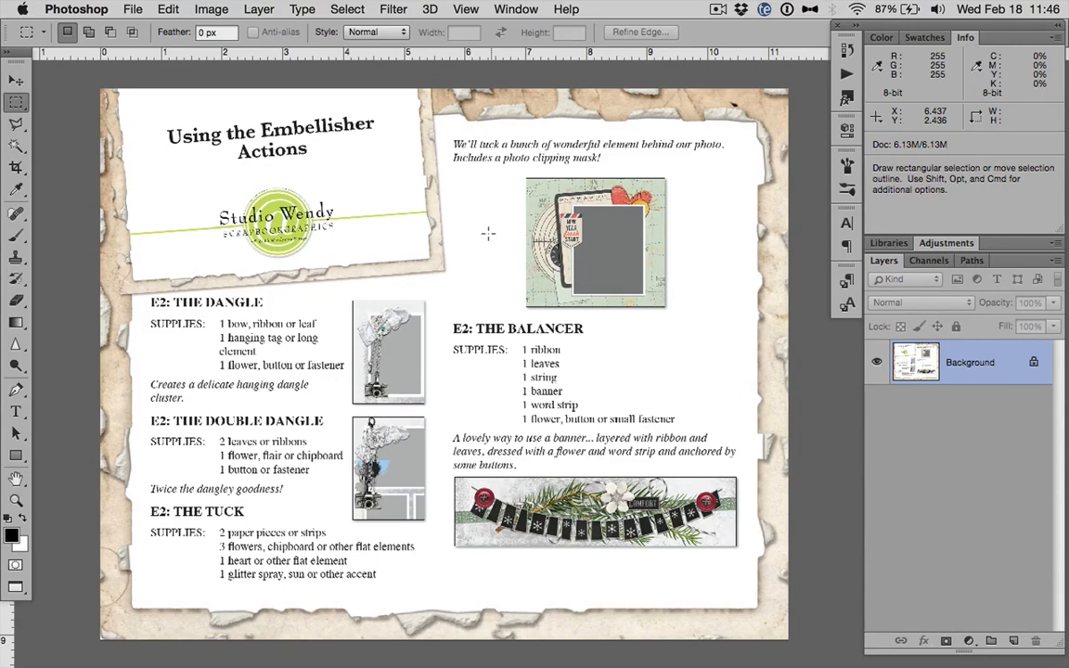
Close the Untitled-1 instructions document without saving it
{"action": "key", "text": "super"}
{"action": "key", "text": "super+w"}
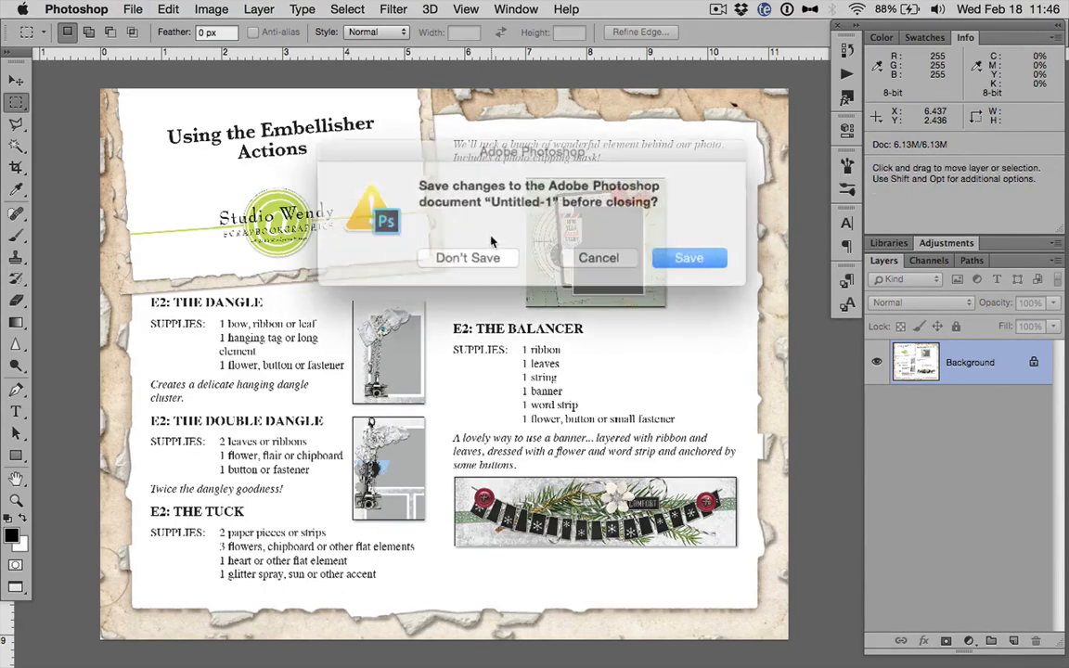
{"action": "left_click", "coordinate": [476, 252]}
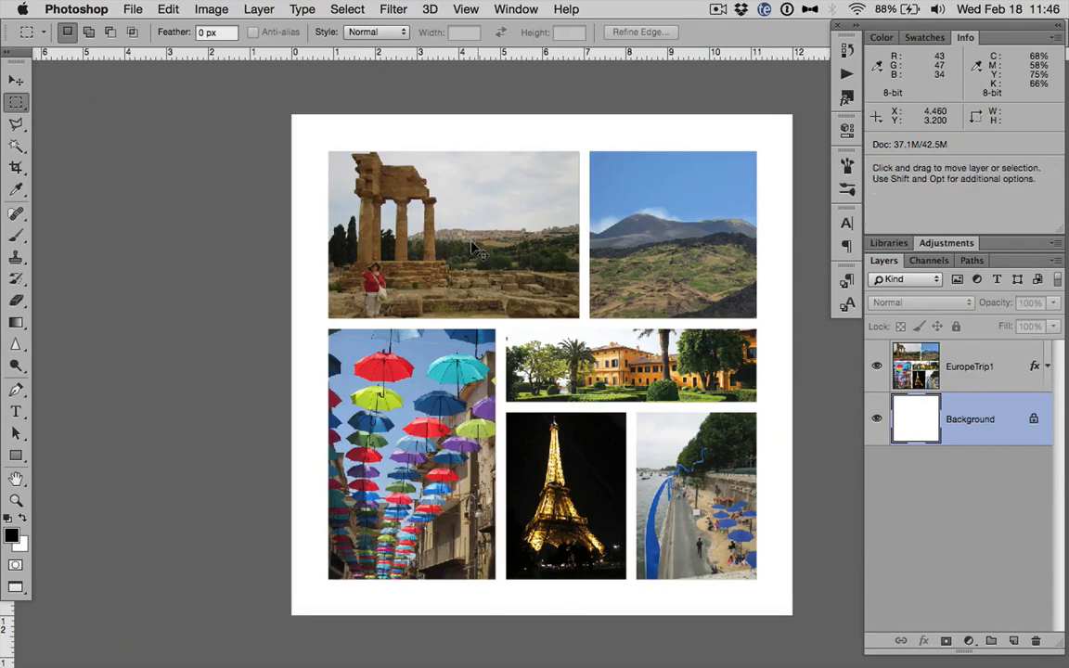
Switch to Finder and examine the contents of the Tuck, Dangle and Balancer folders in Supplies
{"action": "key", "text": "super+Tab"}
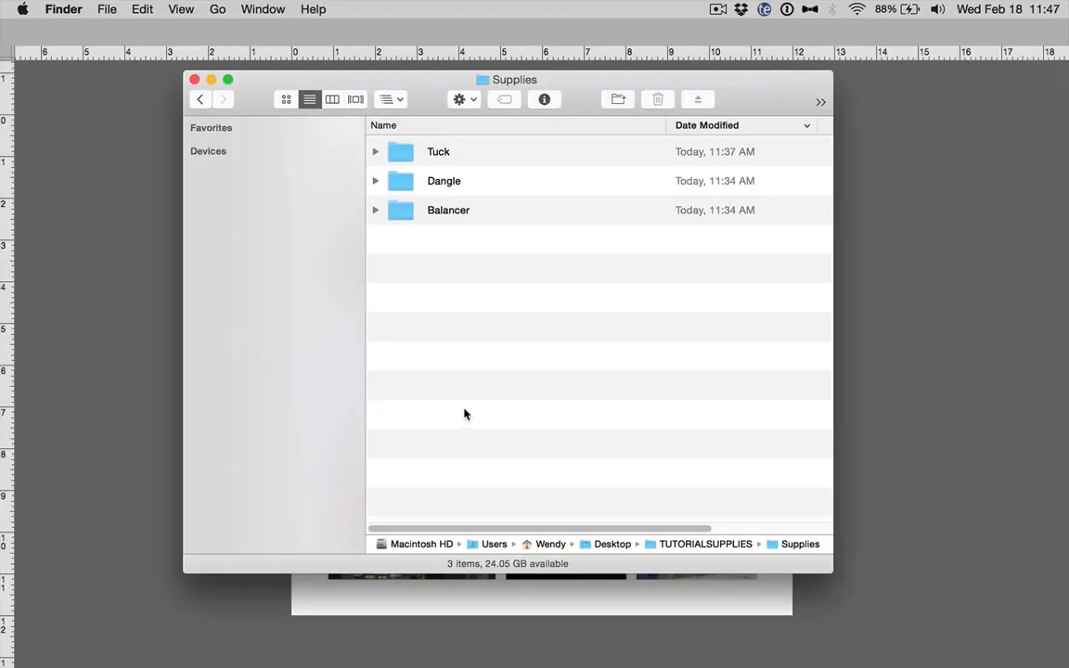
{"action": "left_click", "coordinate": [375, 211]}
{"action": "left_click", "coordinate": [375, 211]}
{"action": "left_click", "coordinate": [375, 181]}
{"action": "left_click", "coordinate": [374, 181]}
{"action": "left_click", "coordinate": [375, 152]}
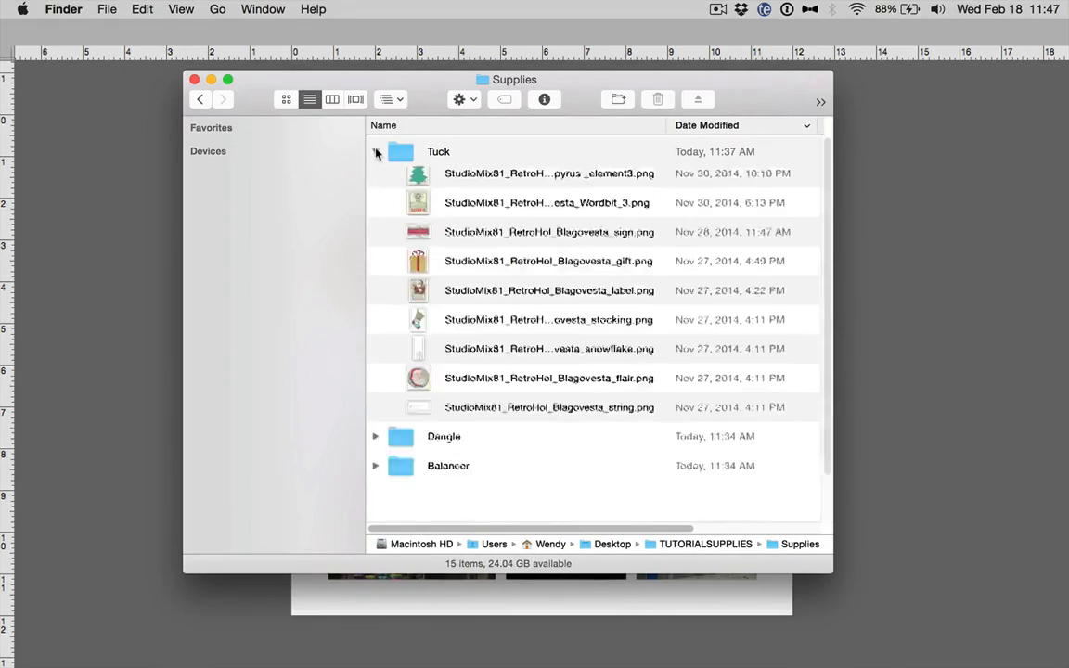
{"action": "left_click", "coordinate": [375, 152]}
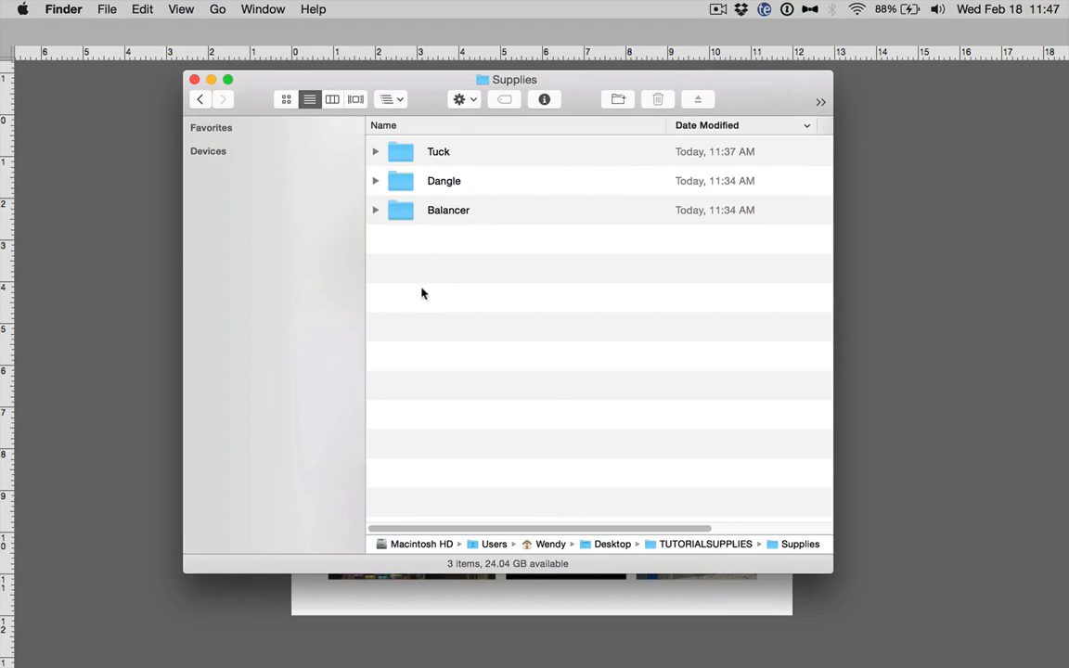
{"action": "left_click", "coordinate": [375, 211]}
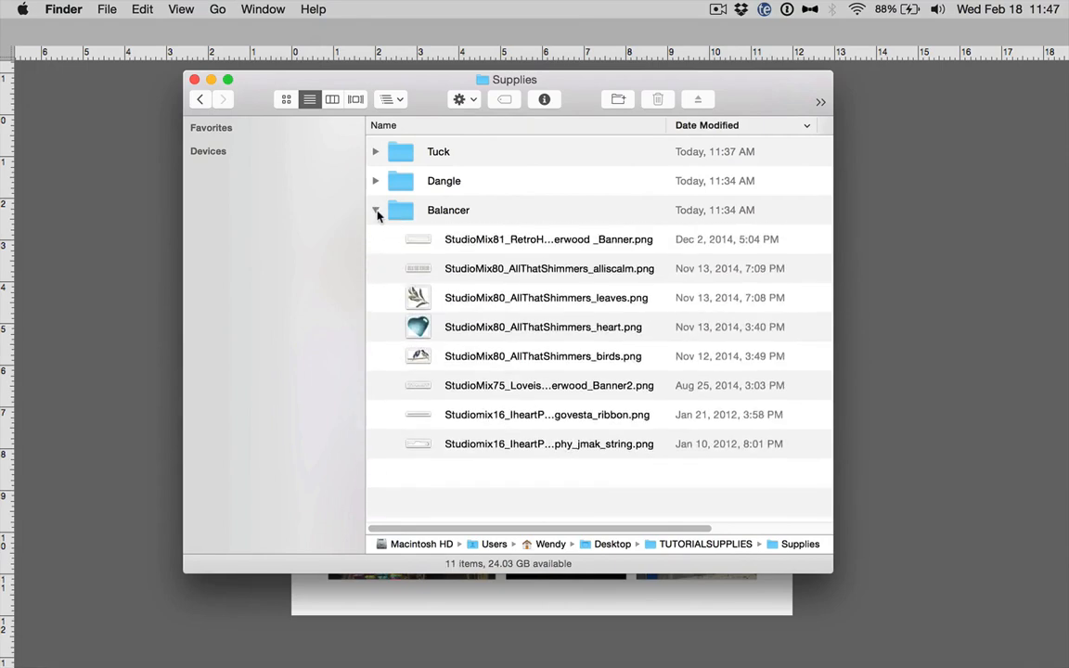
{"action": "left_click", "coordinate": [376, 212]}
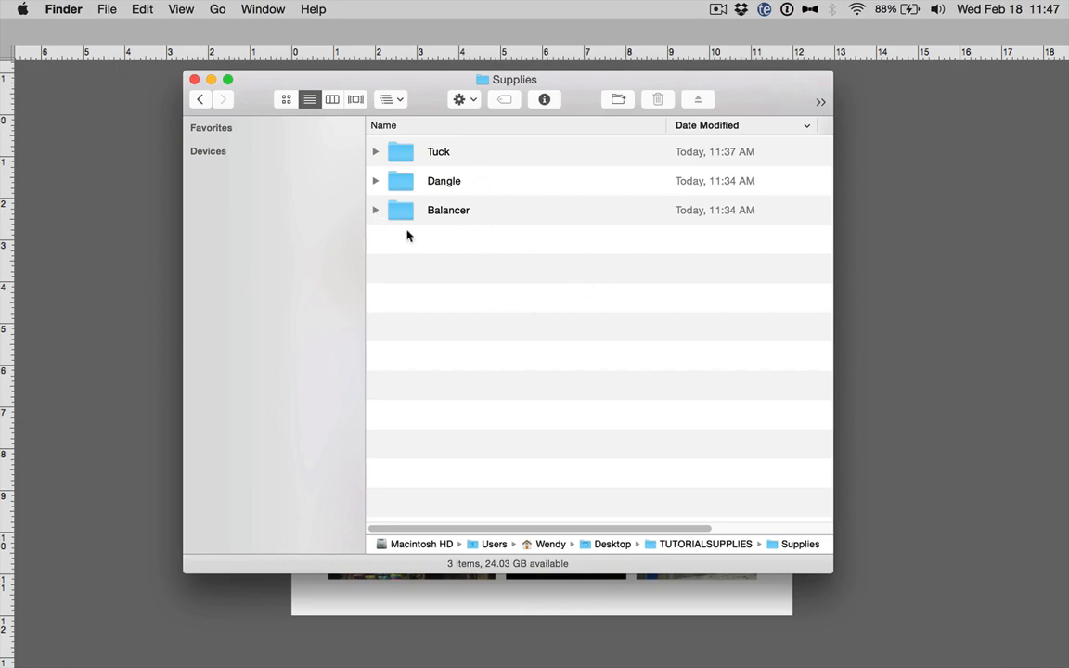
{"action": "left_click", "coordinate": [375, 211]}
{"action": "left_click", "coordinate": [376, 183]}
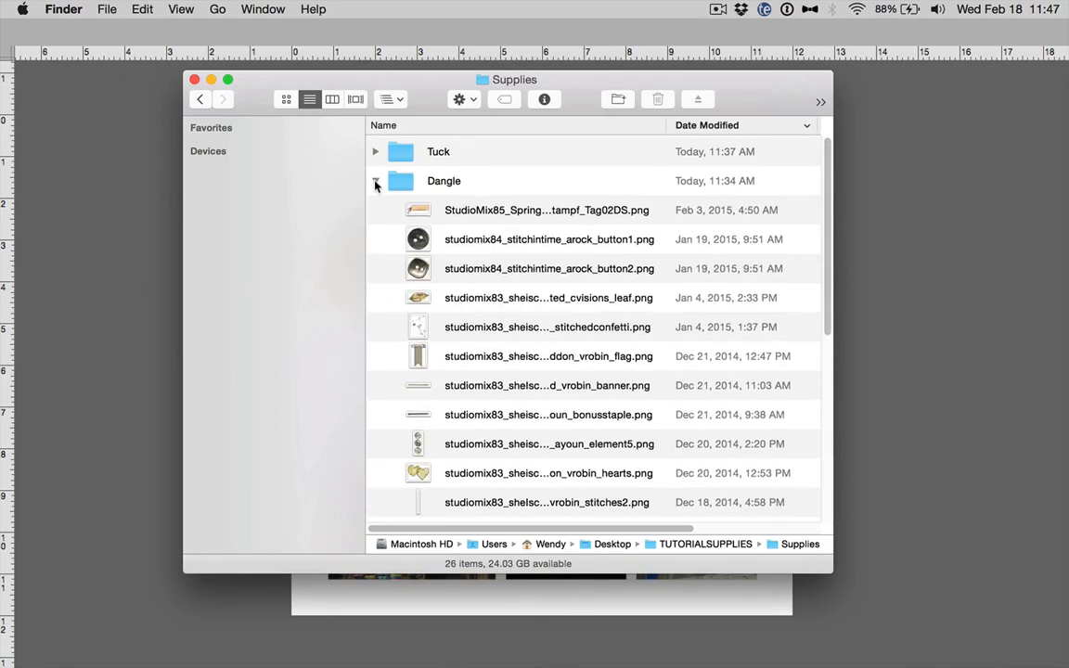
{"action": "left_click", "coordinate": [375, 151]}
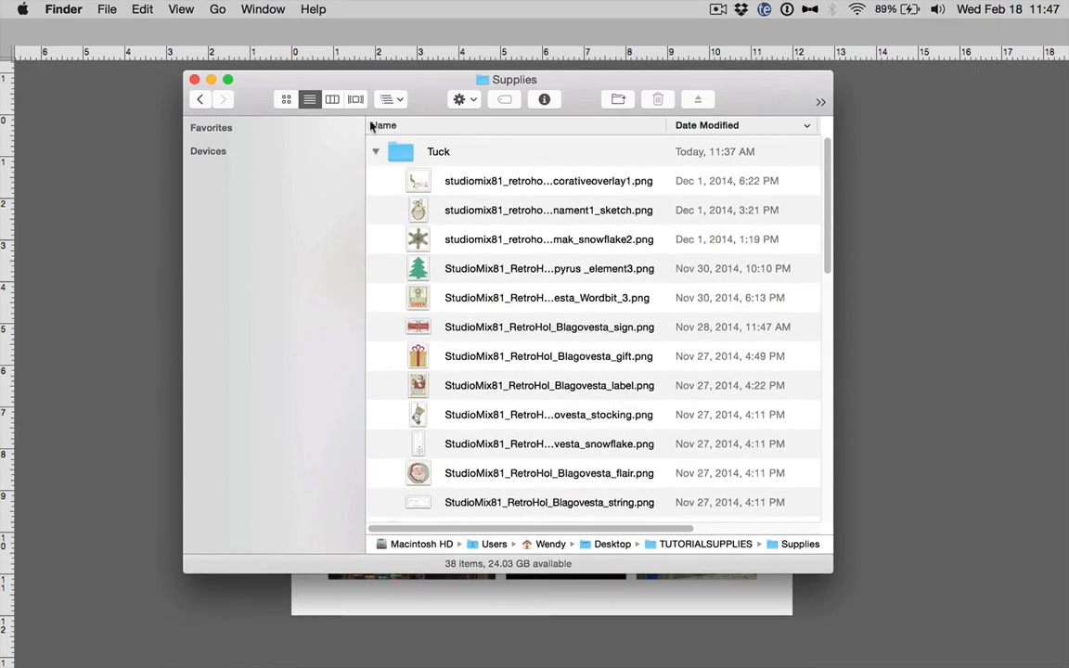
{"action": "left_click", "coordinate": [375, 151]}
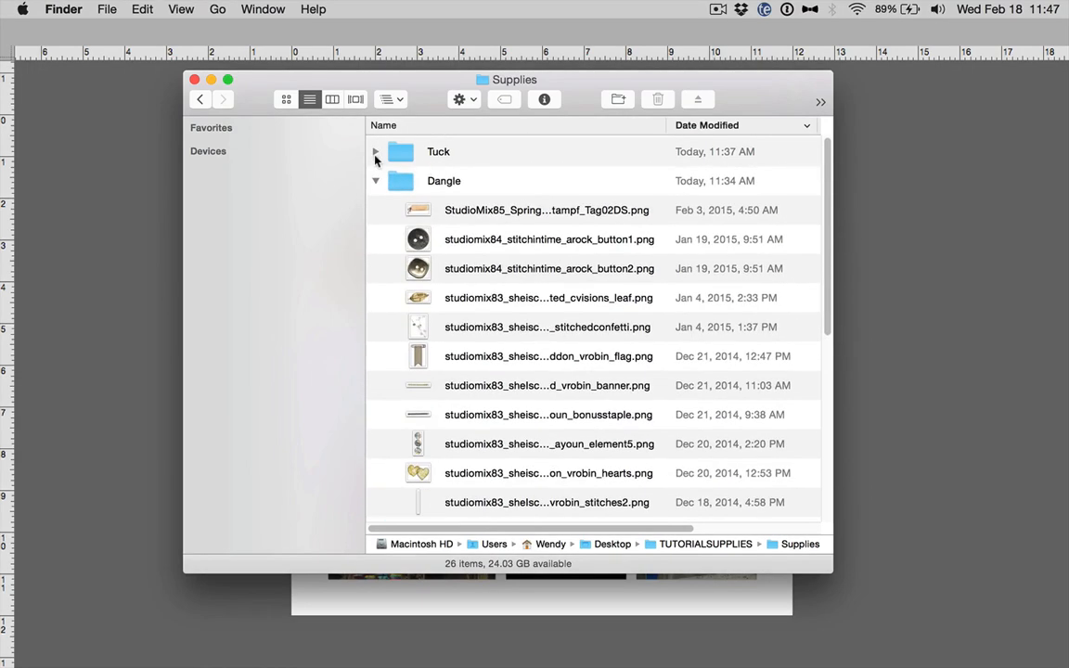
{"action": "left_click", "coordinate": [374, 181]}
{"action": "left_click", "coordinate": [375, 210]}
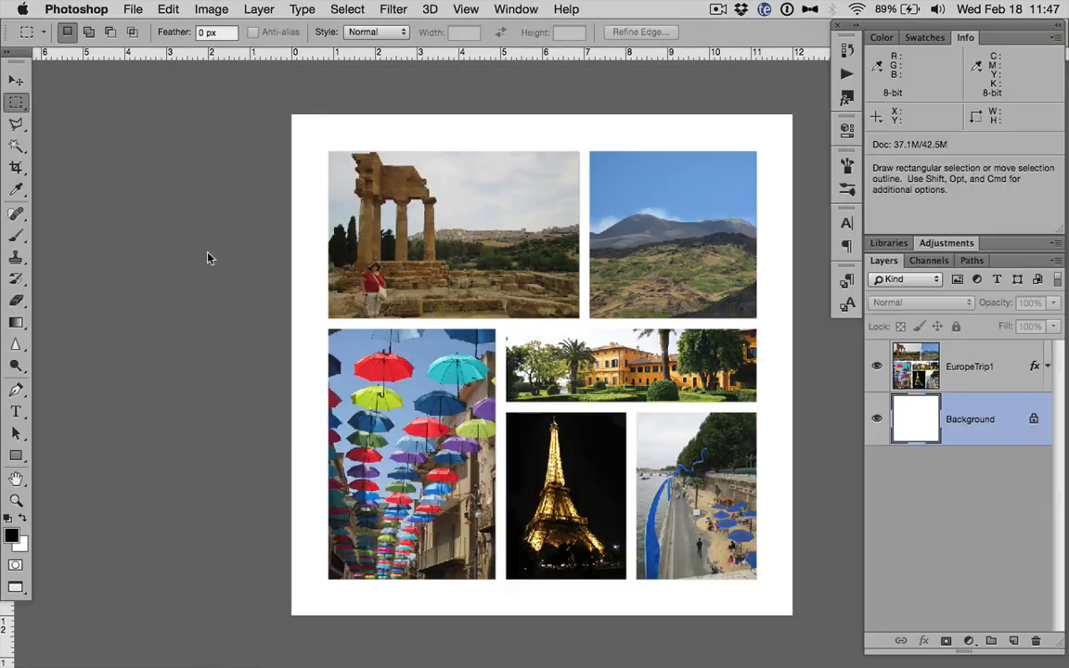
Return to Photoshop, switch to Standard Screen Mode and fit the EuropeTrip1.jpg layout on screen
{"action": "left_click", "coordinate": [510, 9]}
{"action": "mouse_move", "coordinate": [463, 9]}
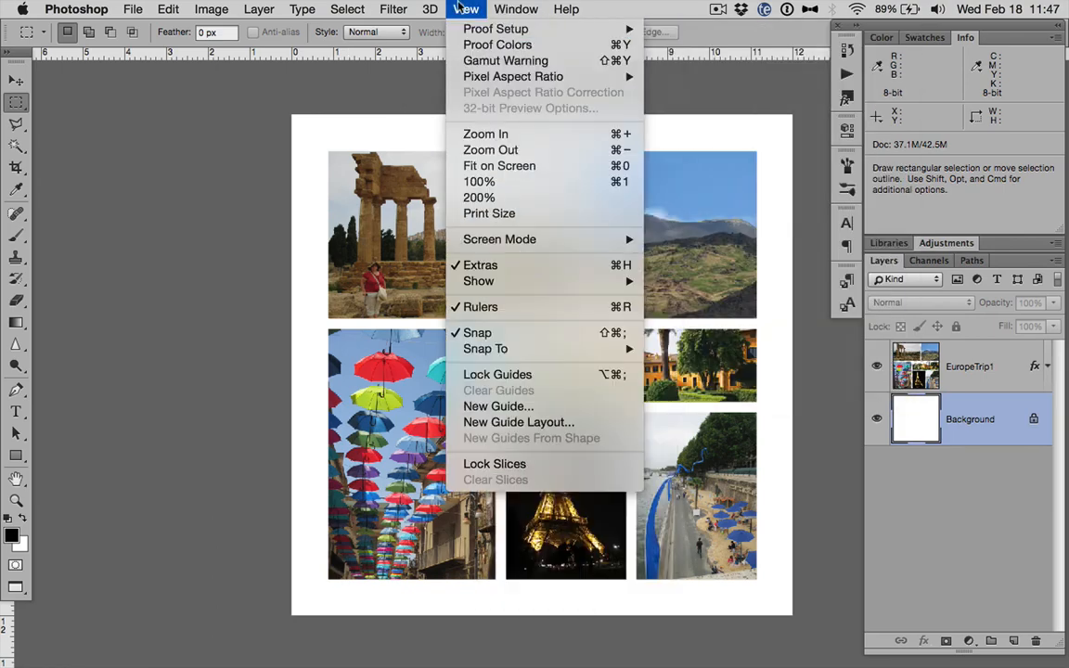
{"action": "mouse_move", "coordinate": [594, 240]}
{"action": "left_click", "coordinate": [696, 239]}
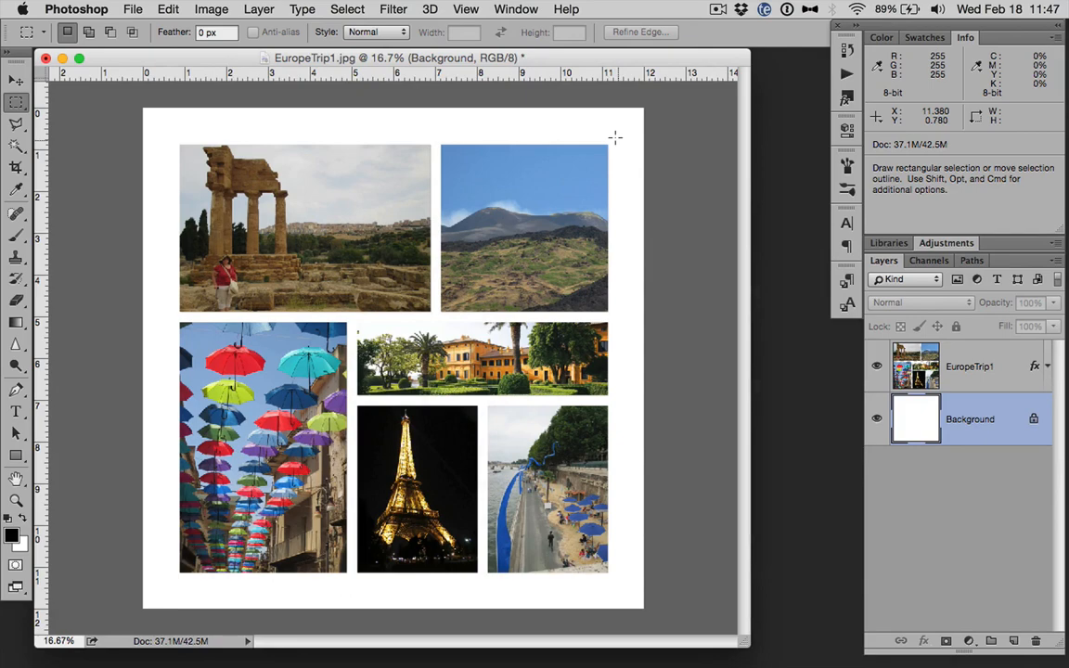
{"action": "key", "text": "super+0"}
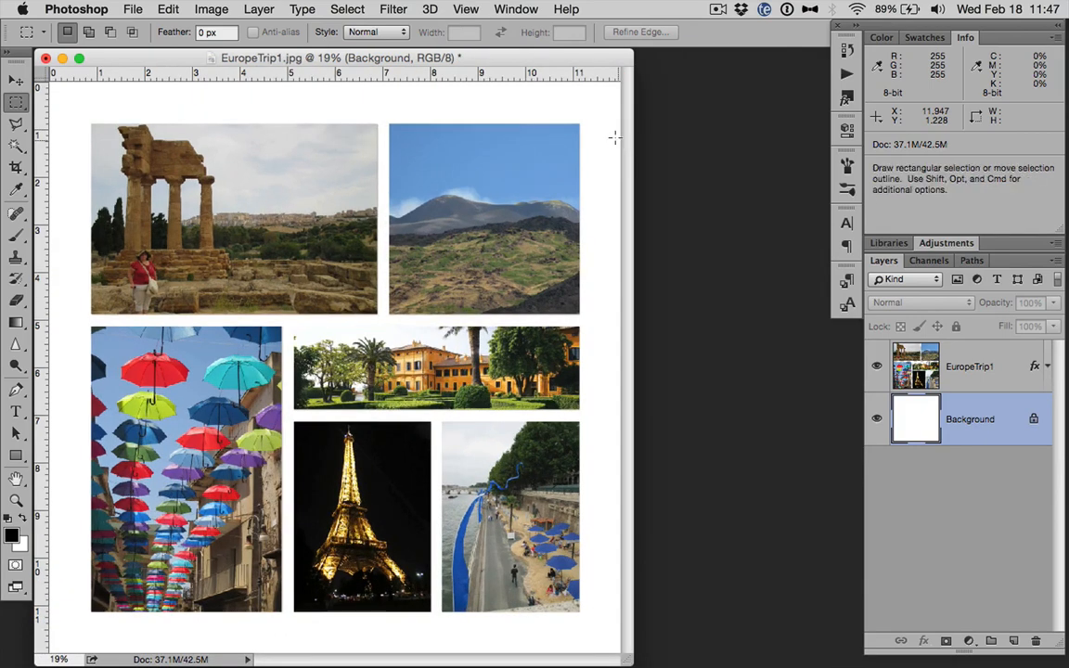
Play the WZ_TE_TheDangle action from the WZ_TheEmbellisher2 set and continue through its opening instructions to the file selection
{"action": "left_click", "coordinate": [845, 74]}
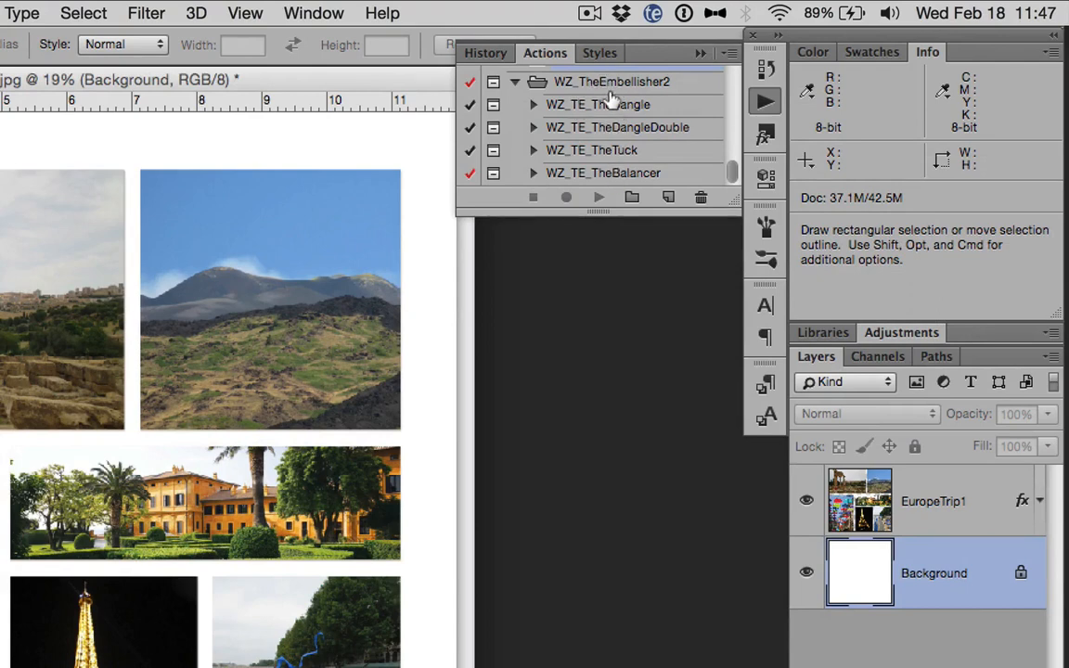
{"action": "left_click", "coordinate": [612, 104]}
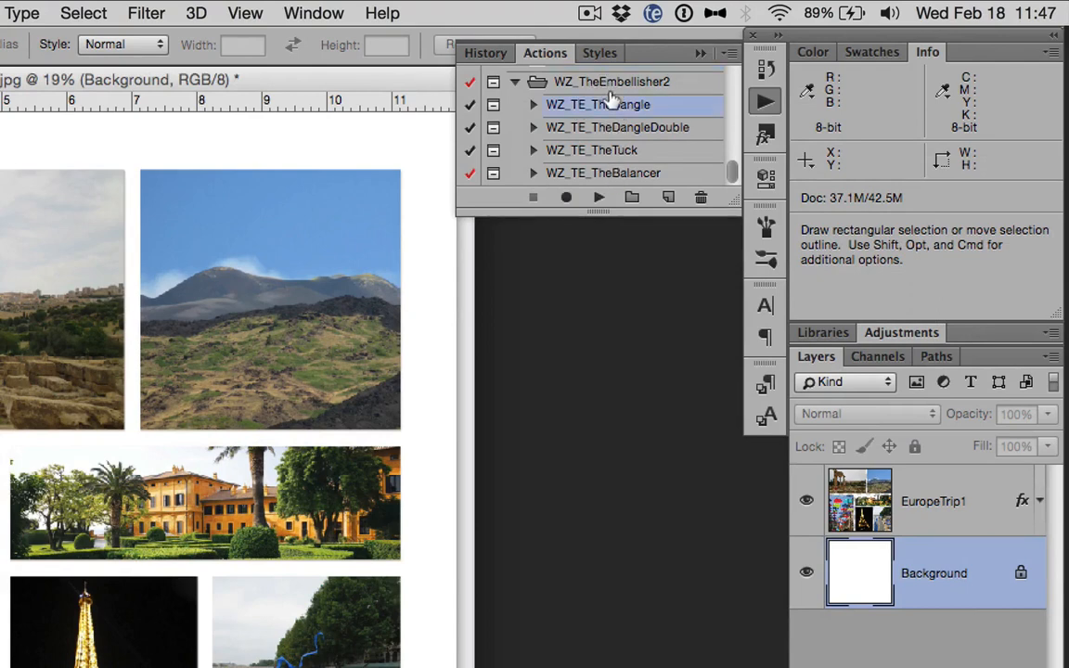
{"action": "left_click", "coordinate": [598, 198]}
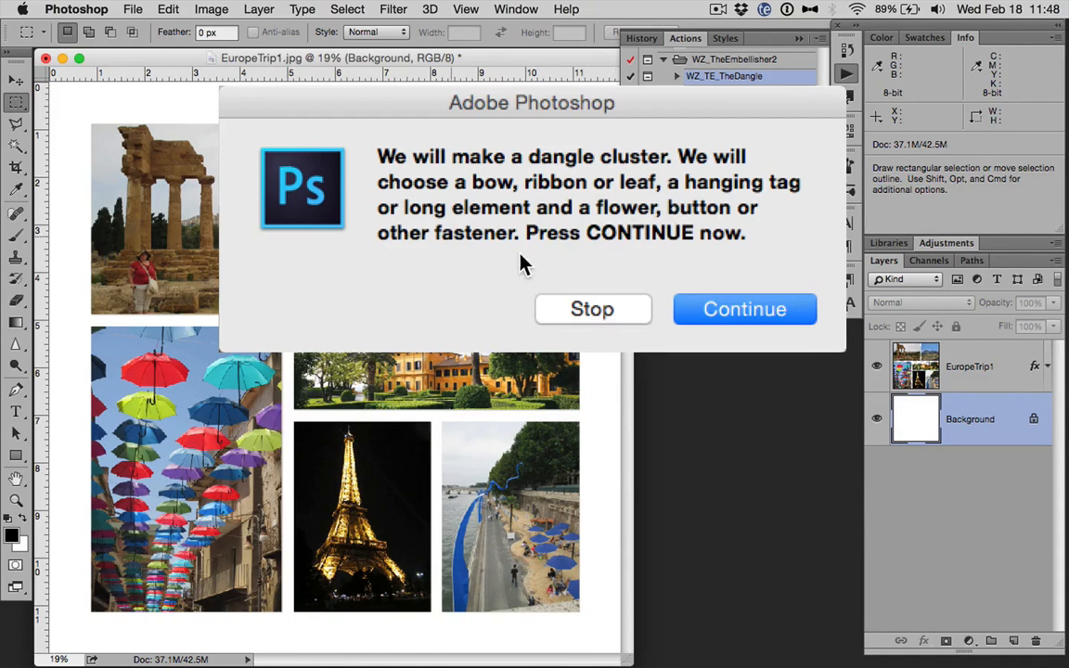
{"action": "left_click", "coordinate": [756, 311]}
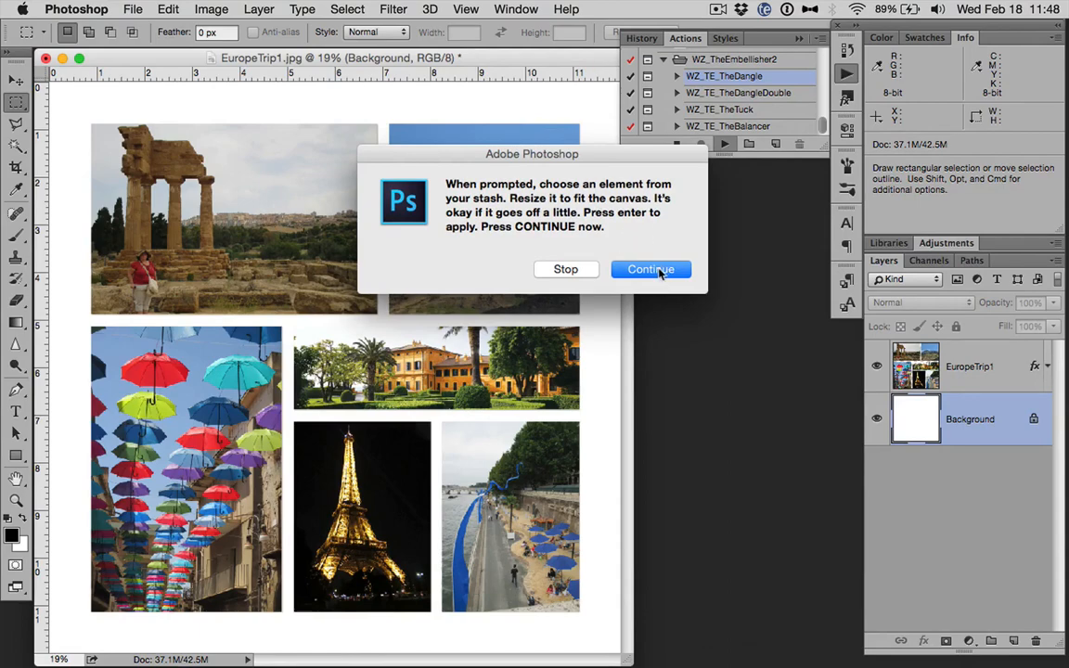
{"action": "left_click", "coordinate": [653, 269]}
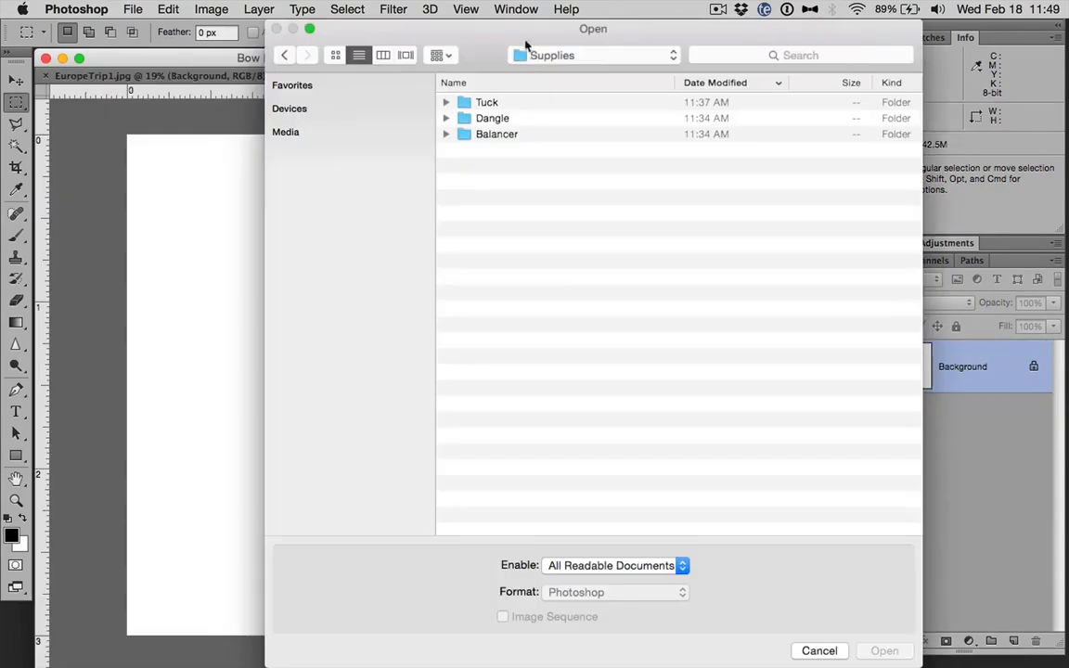
Open the Dangle supplies folder in the file dialog and display its files with large Cover Flow previews
{"action": "left_click_drag", "start_coordinate": [461, 33], "coordinate": [766, 208]}
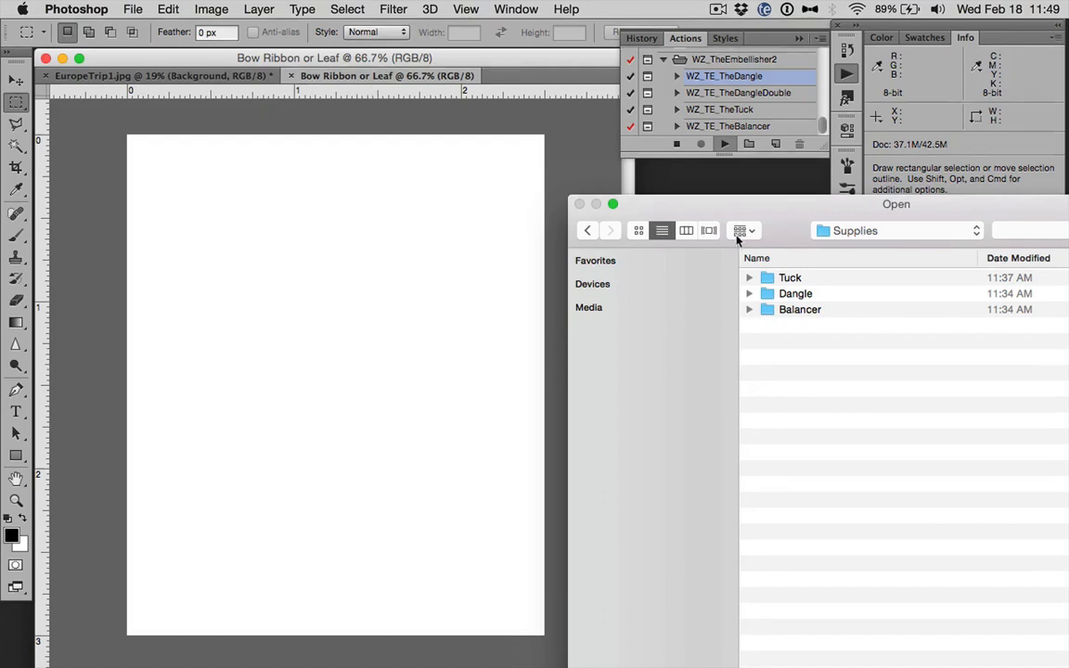
{"action": "left_click", "coordinate": [804, 295]}
{"action": "double_click", "coordinate": [804, 294]}
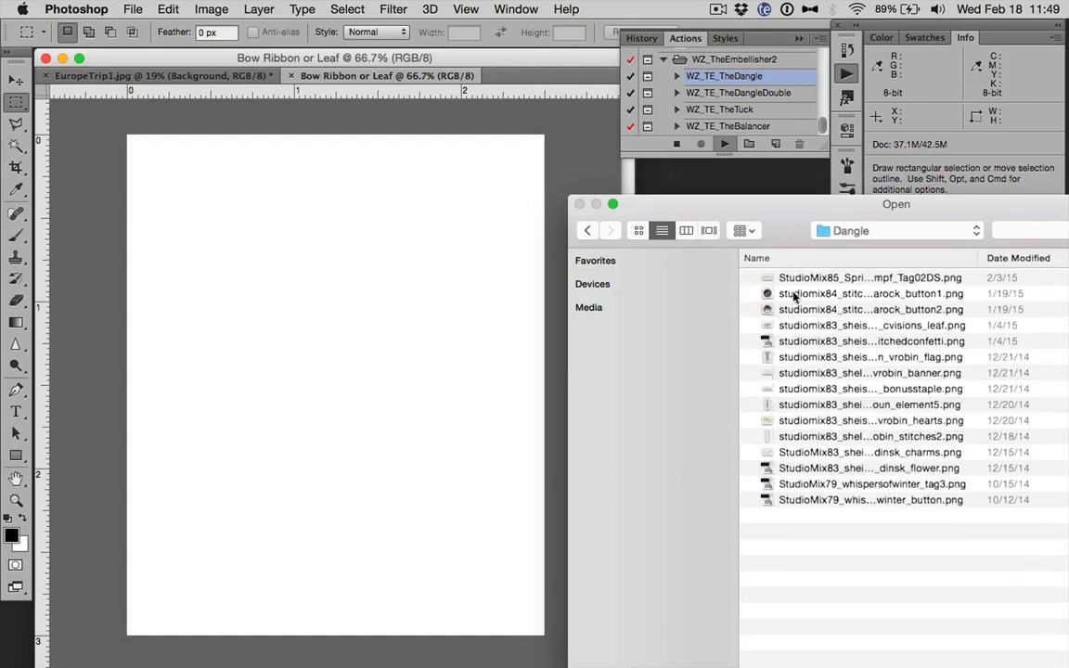
{"action": "left_click_drag", "start_coordinate": [770, 204], "coordinate": [668, 6]}
{"action": "left_click", "coordinate": [796, 104]}
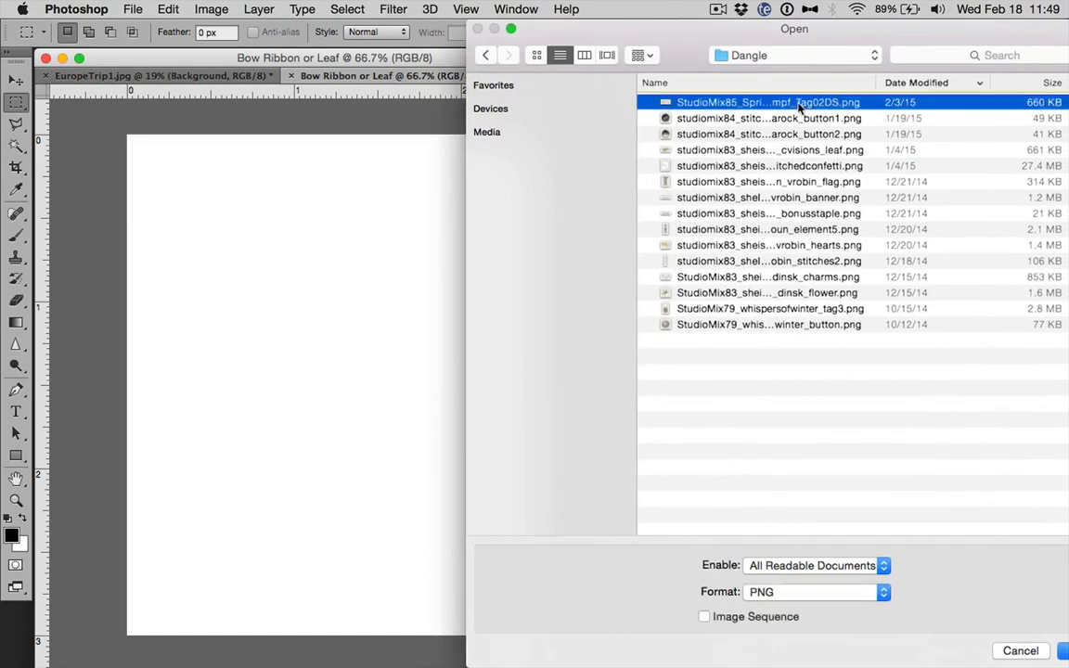
{"action": "left_click", "coordinate": [608, 56]}
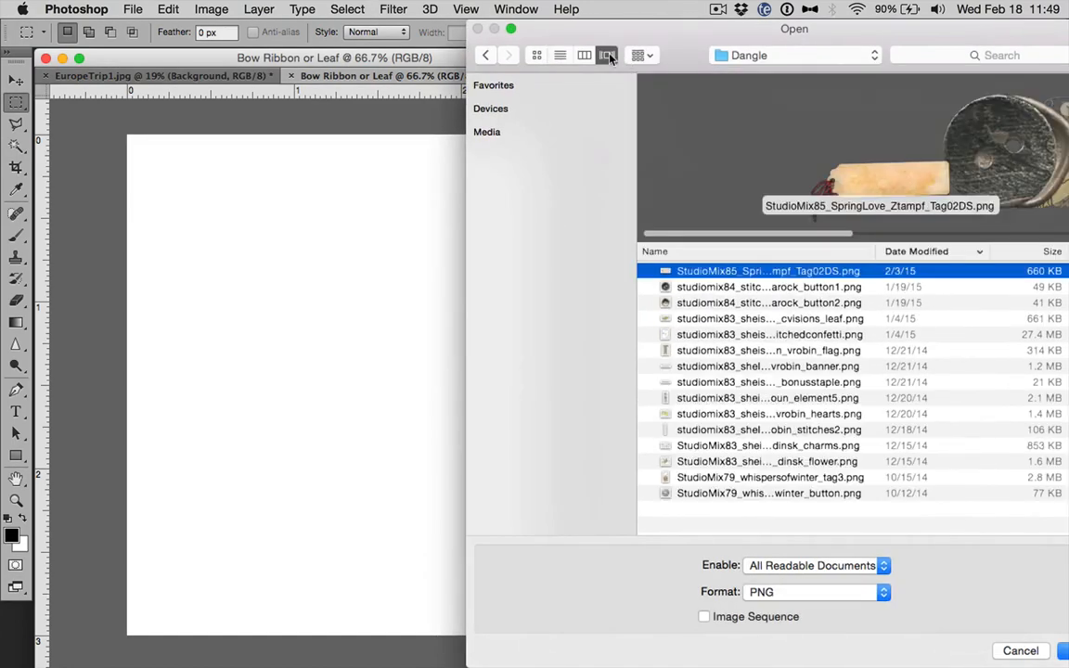
Preview the Dangle folder's images one after another to find a suitable bow, ribbon or leaf
{"action": "key", "text": "Down"}
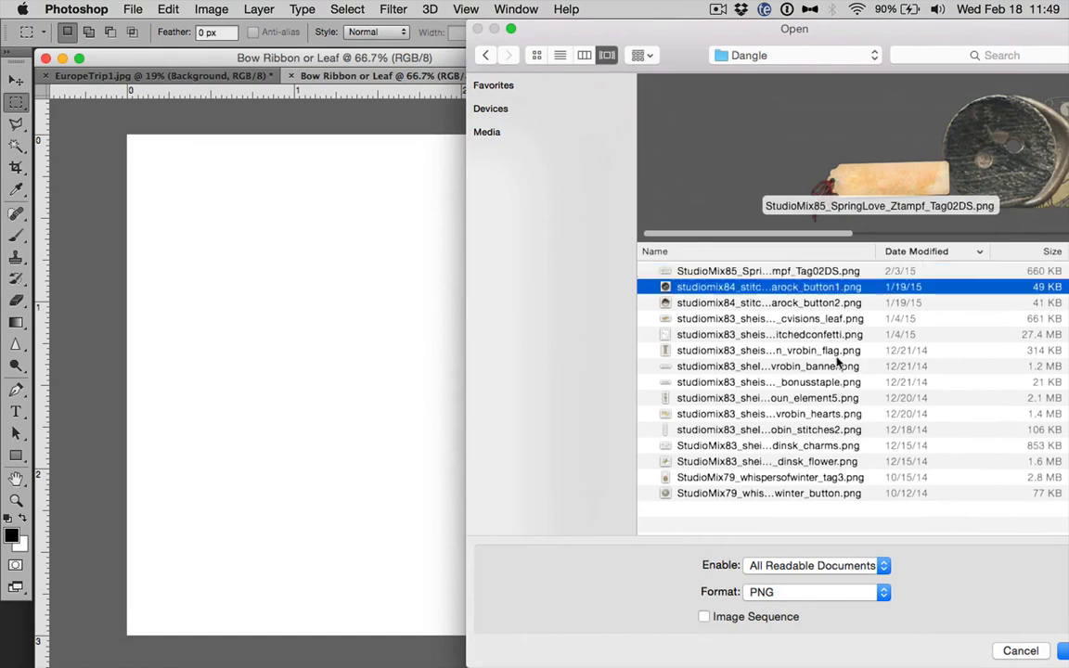
{"action": "key", "text": "Down"}
{"action": "key", "text": "Down"}
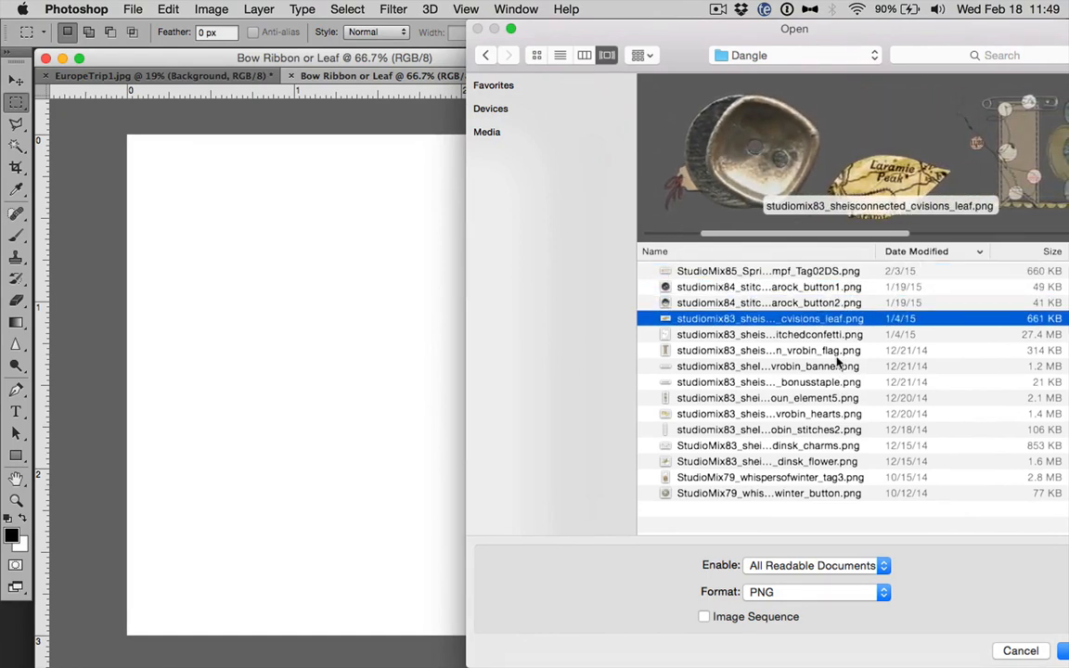
{"action": "key", "text": "Down"}
{"action": "key", "text": "Down"}
{"action": "key", "text": "Down"}
{"action": "key", "text": "Down"}
{"action": "key", "text": "Down"}
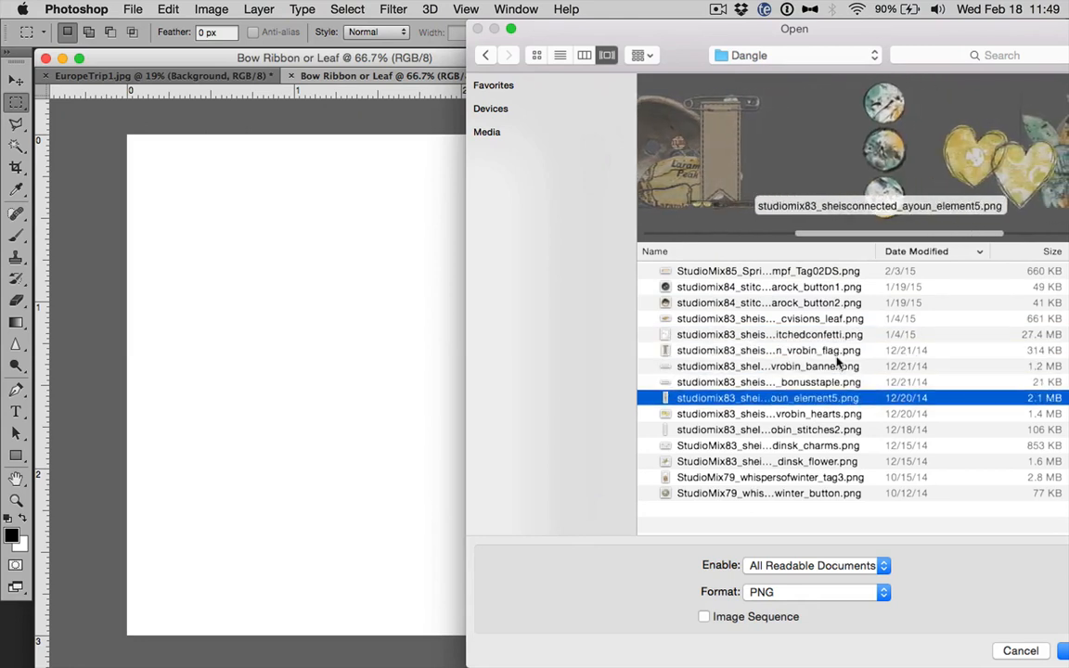
{"action": "key", "text": "Down"}
{"action": "key", "text": "Down"}
{"action": "key", "text": "Down"}
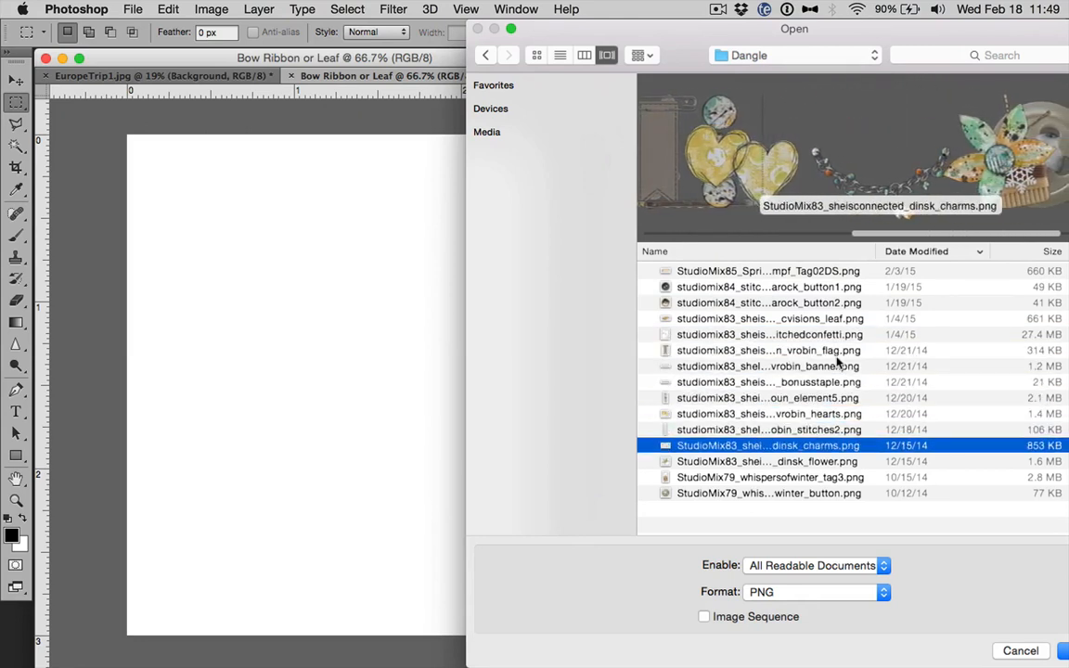
{"action": "key", "text": "Up"}
{"action": "key", "text": "Down"}
{"action": "key", "text": "Down"}
{"action": "key", "text": "Down"}
{"action": "key", "text": "Down"}
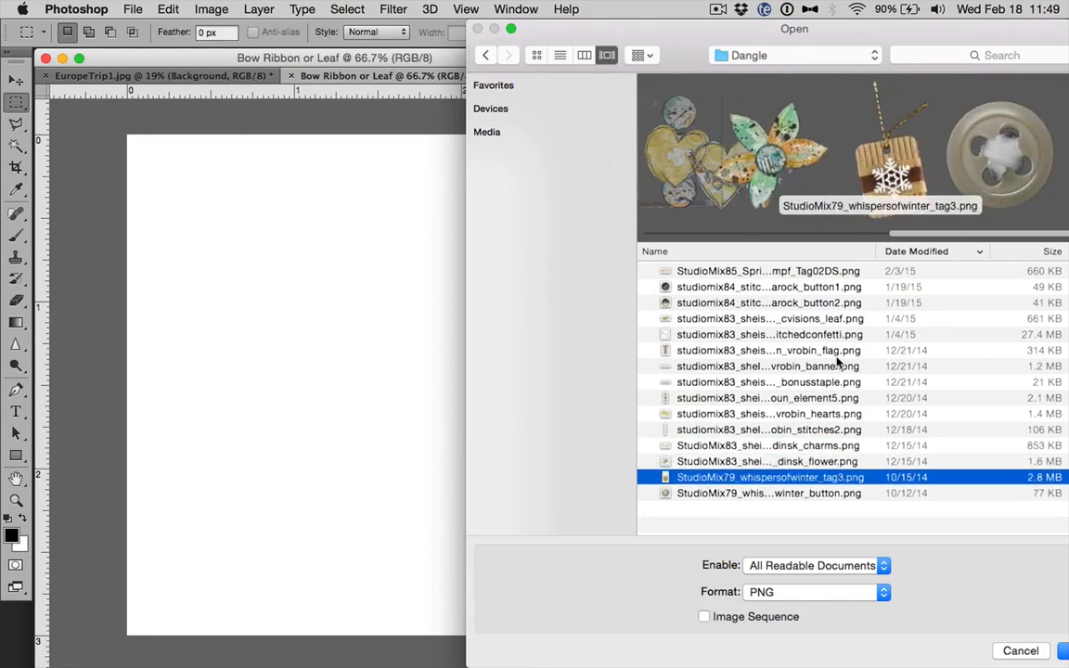
Place studiomix83_sheisconnected_cvisions_leaf.png in the Bow Ribbon or Leaf document
{"action": "key", "text": "Up"}
{"action": "key", "text": "Up"}
{"action": "key", "text": "Up"}
{"action": "key", "text": "Up"}
{"action": "key", "text": "Up"}
{"action": "key", "text": "Up"}
{"action": "key", "text": "Up"}
{"action": "key", "text": "Up"}
{"action": "key", "text": "Up"}
{"action": "key", "text": "Up"}
{"action": "key", "text": "Up"}
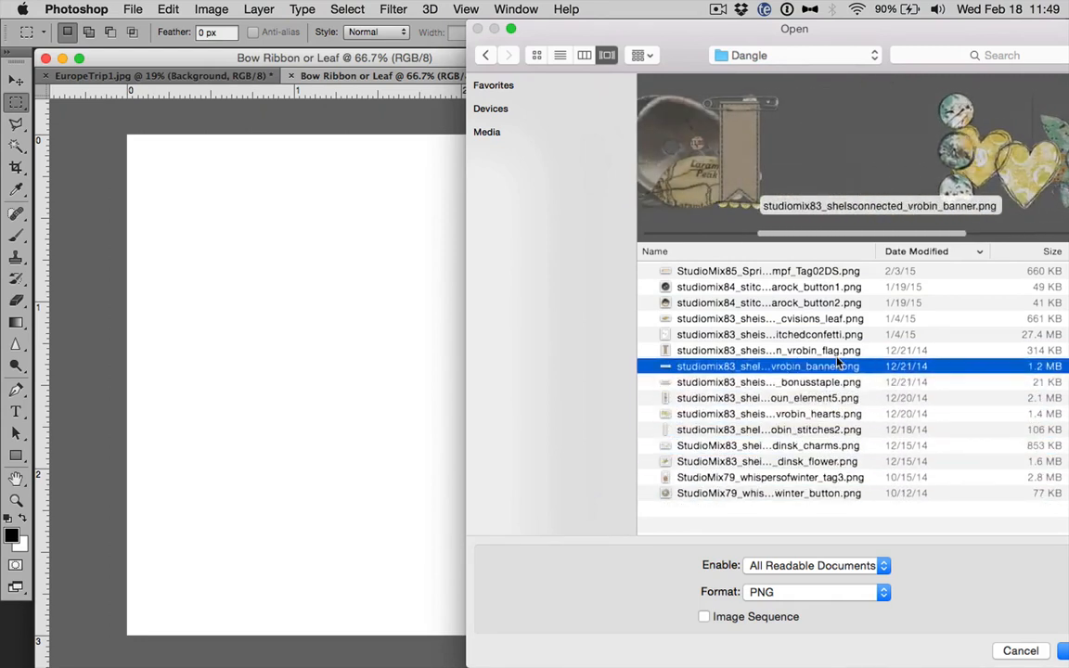
{"action": "key", "text": "Return"}
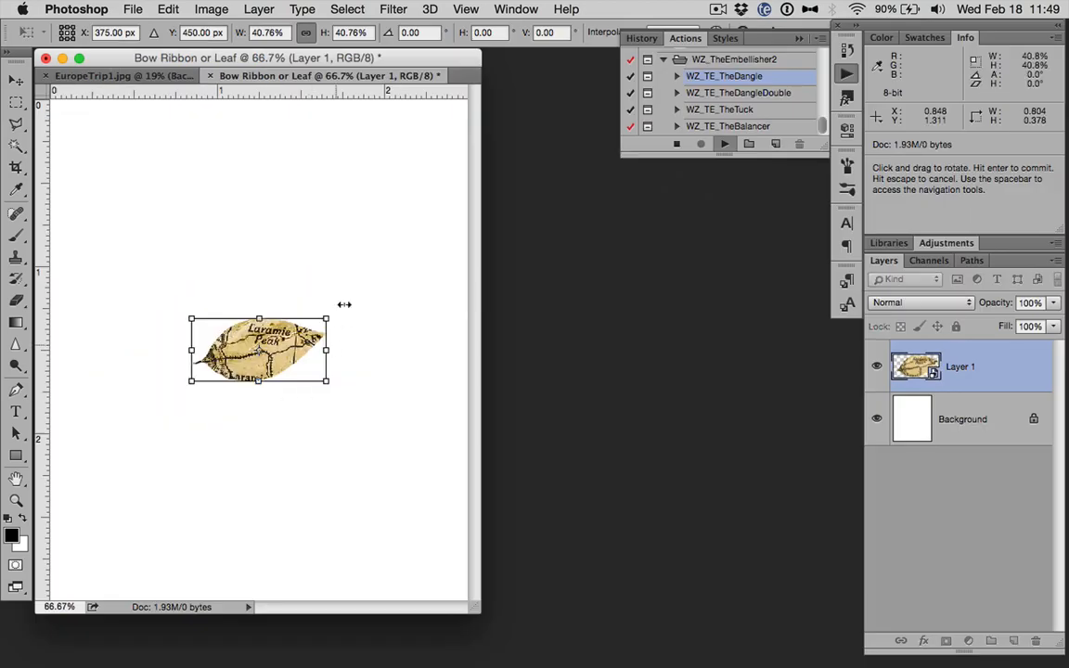
Scale the placed leaf proportionally to about 182% and rotate it to about -36° so it fills the canvas diagonally
{"action": "left_click_drag", "start_coordinate": [323, 314], "coordinate": [464, 252]}
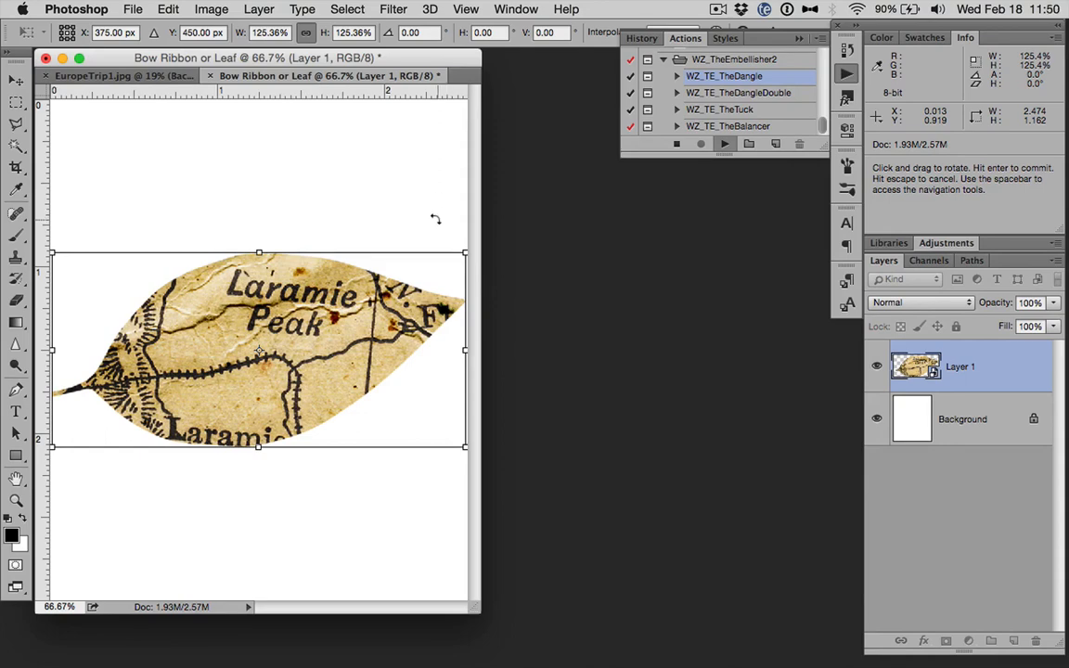
{"action": "left_click_drag", "start_coordinate": [446, 210], "coordinate": [126, 169]}
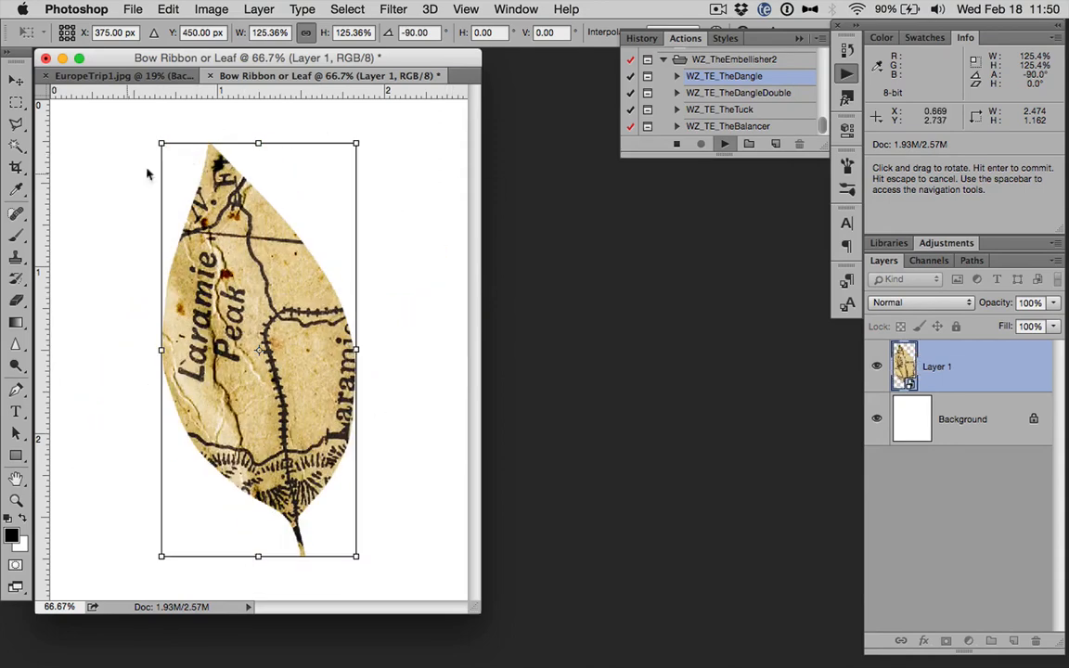
{"action": "left_click_drag", "start_coordinate": [356, 142], "coordinate": [530, 337]}
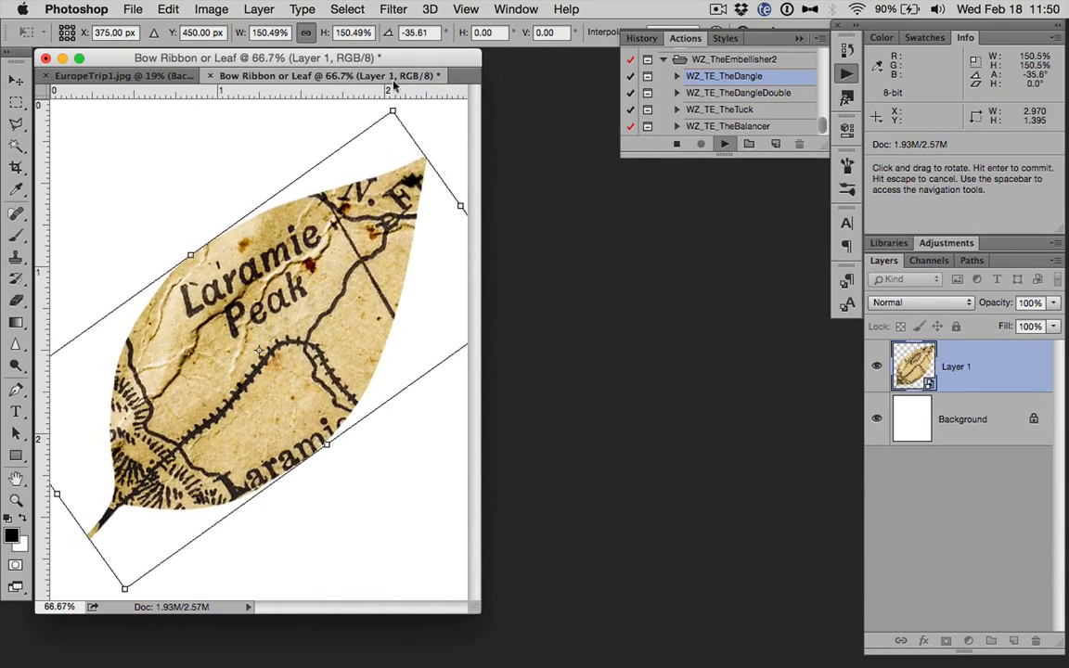
{"action": "left_click_drag", "start_coordinate": [391, 107], "coordinate": [409, 56]}
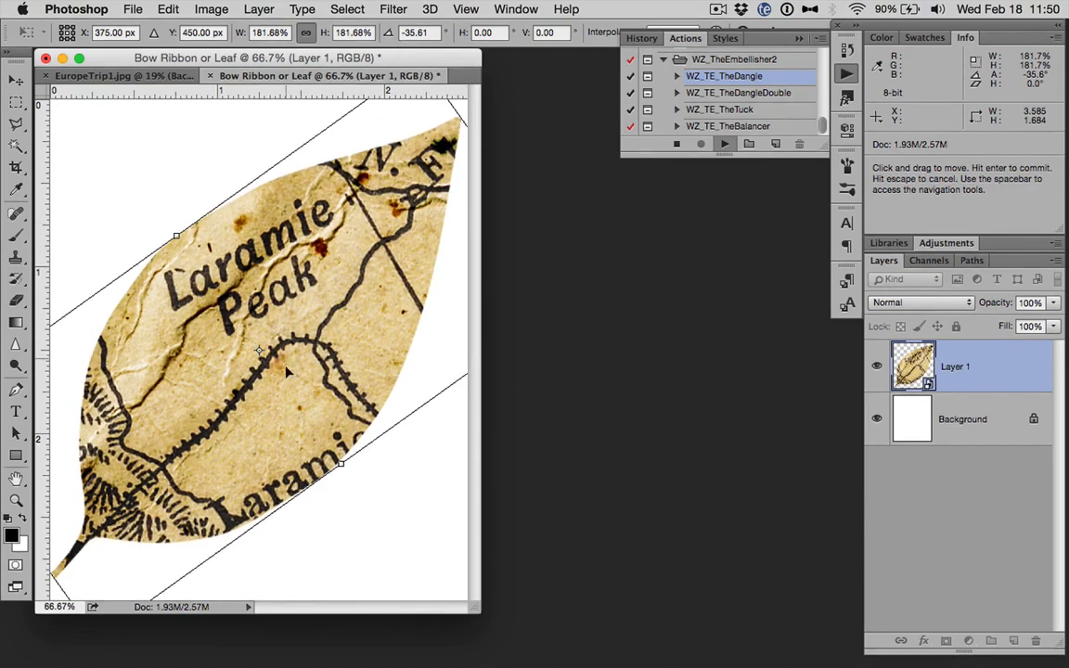
{"action": "mouse_move", "coordinate": [285, 371]}
{"action": "left_mouse_down"}
{"action": "mouse_move", "coordinate": [264, 427]}
{"action": "mouse_move", "coordinate": [260, 378]}
{"action": "mouse_move", "coordinate": [275, 362]}
{"action": "mouse_move", "coordinate": [266, 362]}
{"action": "mouse_move", "coordinate": [280, 373]}
{"action": "mouse_move", "coordinate": [286, 363]}
{"action": "left_mouse_up"}
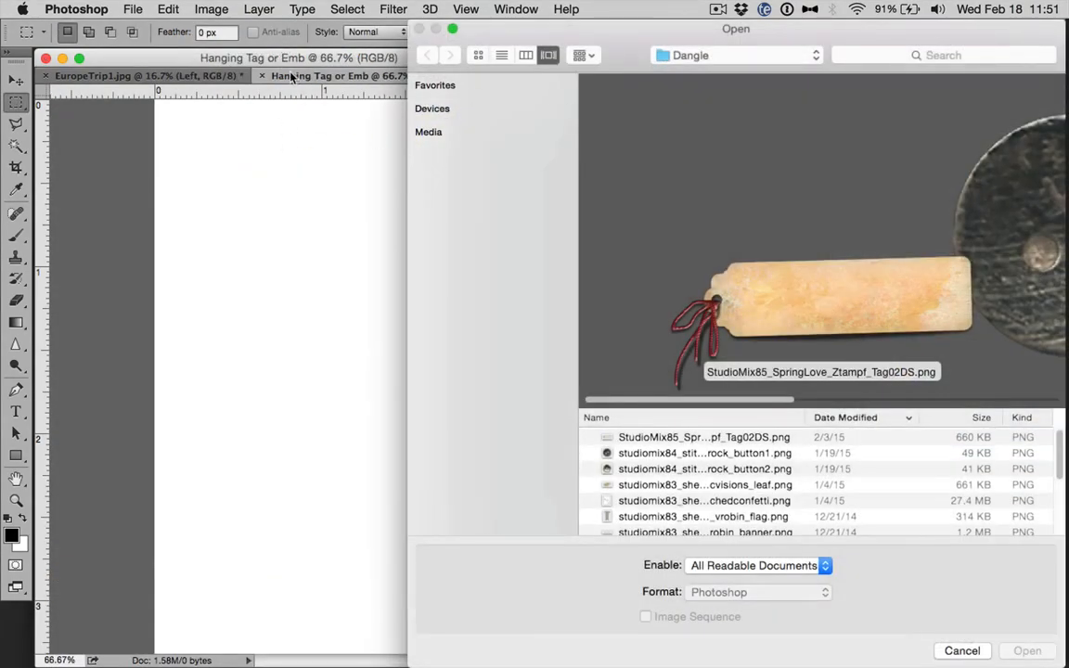
Preview the Dangle folder's images one after another to find a suitable hanging tag or embellishment
{"action": "left_click", "coordinate": [663, 437]}
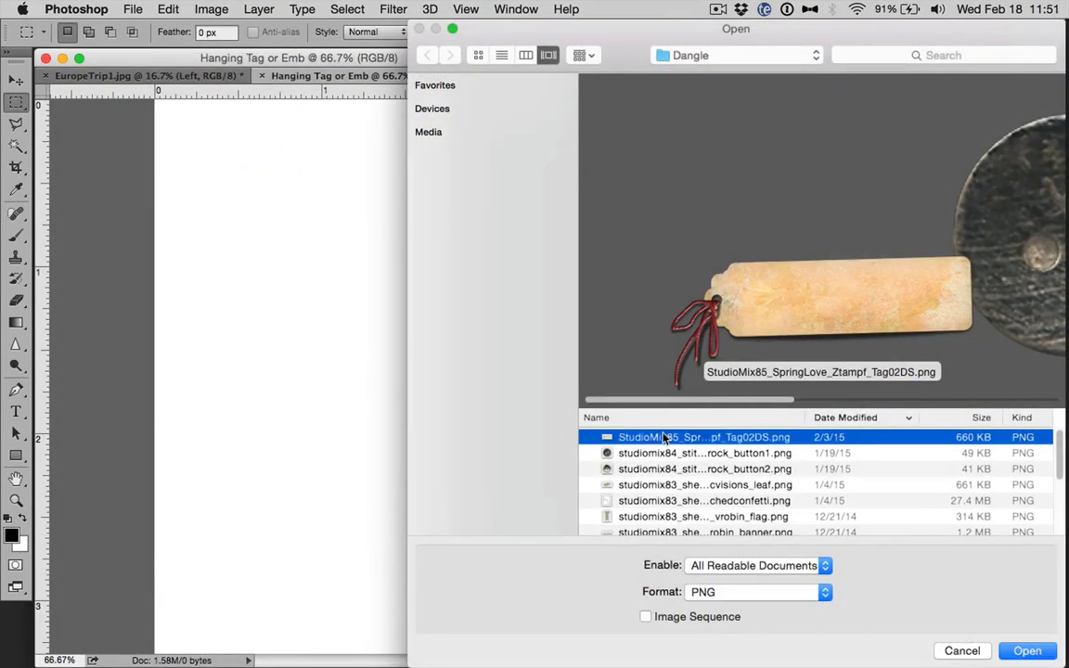
{"action": "key", "text": "Down"}
{"action": "key", "text": "Down"}
{"action": "key", "text": "Down"}
{"action": "key", "text": "Down"}
{"action": "key", "text": "Down"}
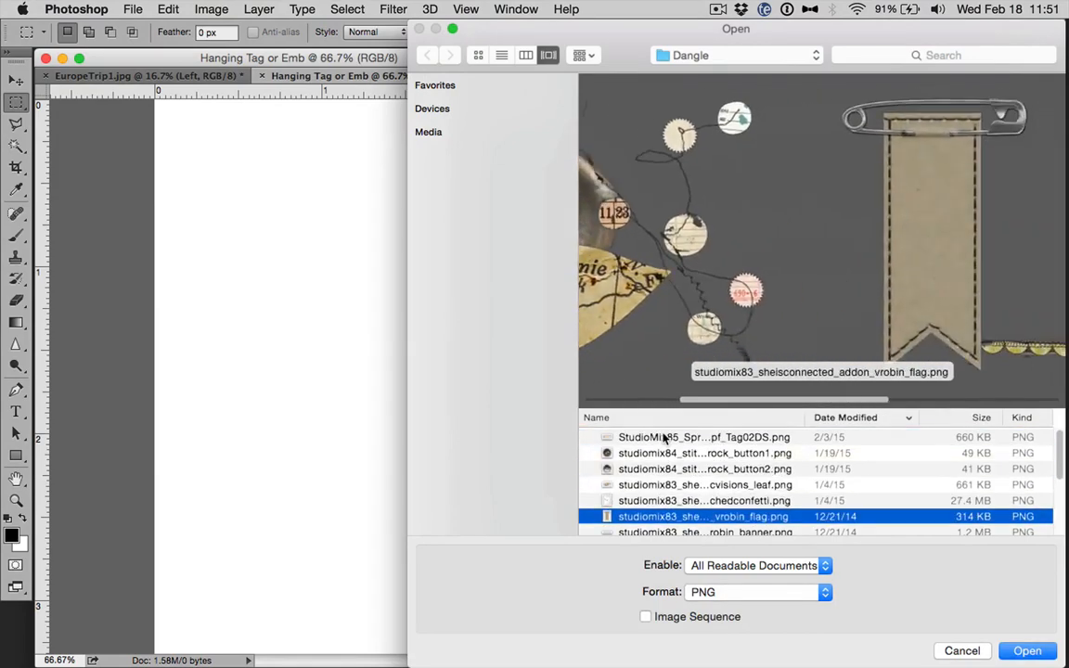
{"action": "key", "text": "Down"}
{"action": "key", "text": "Down"}
{"action": "key", "text": "Down"}
{"action": "key", "text": "Down"}
{"action": "key", "text": "Up"}
{"action": "key", "text": "Up"}
{"action": "key", "text": "Up"}
{"action": "key", "text": "Up"}
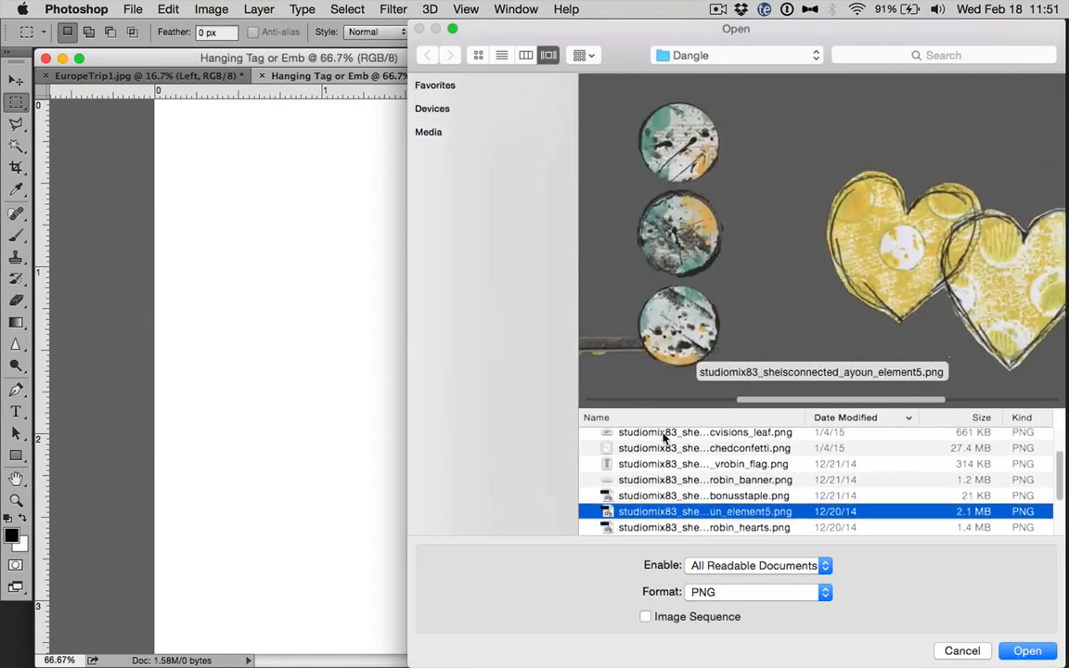
{"action": "key", "text": "Up"}
{"action": "key", "text": "Up"}
{"action": "key", "text": "Up"}
{"action": "key", "text": "Up"}
{"action": "key", "text": "Up"}
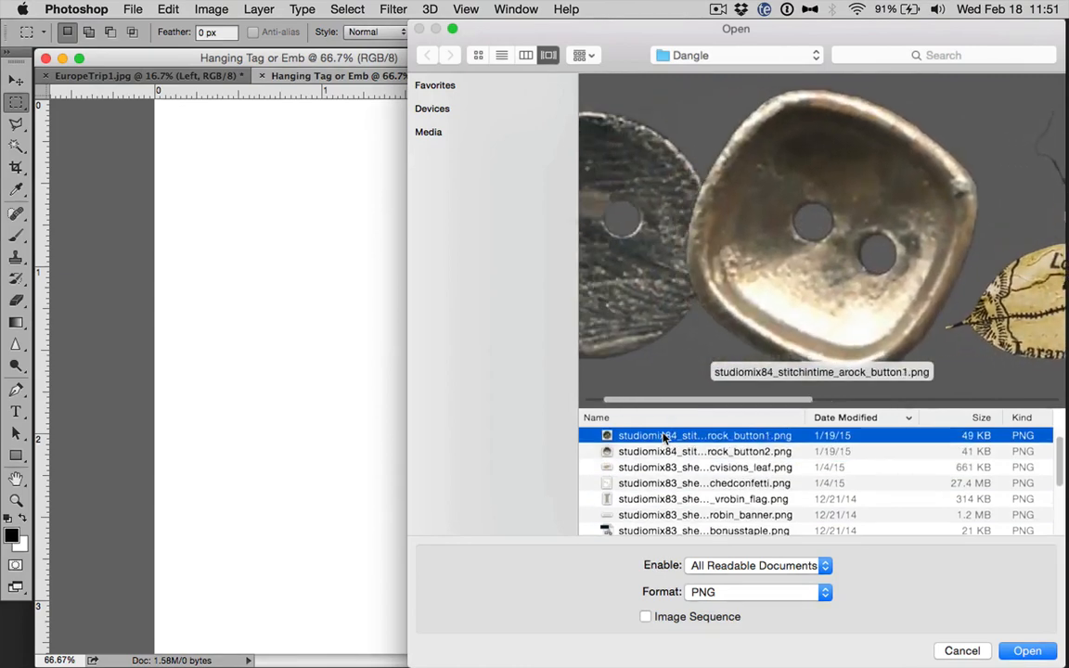
Place StudioMix85_SpringLove_Ztampf_Tag02DS.png in the Hanging Tag or Emb document
{"action": "key", "text": "Down"}
{"action": "key", "text": "Up"}
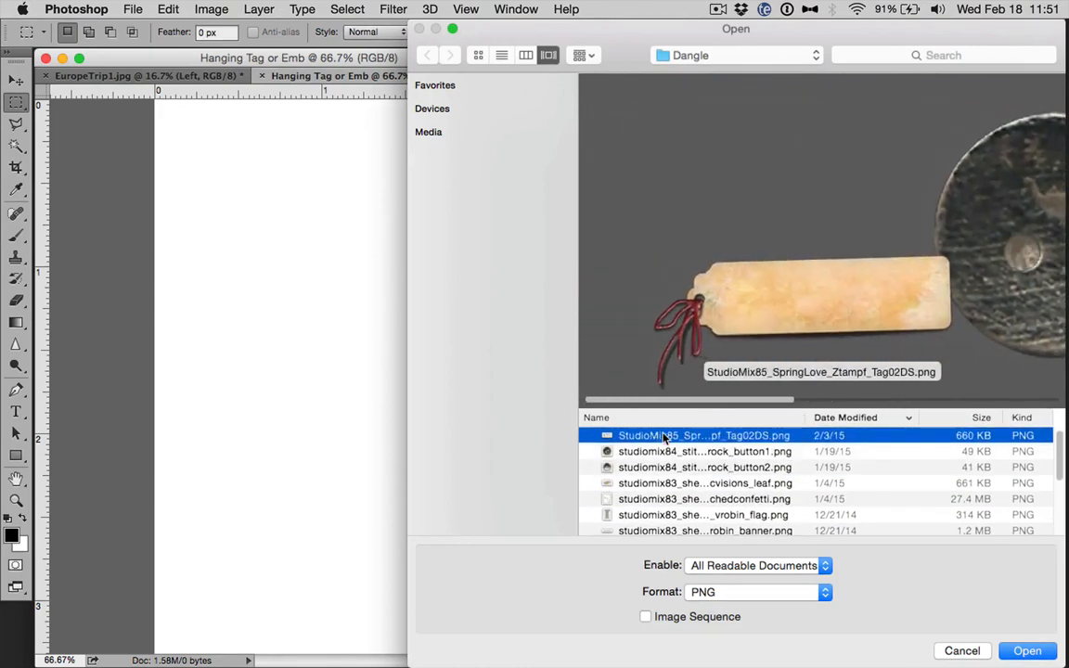
{"action": "key", "text": "Return"}
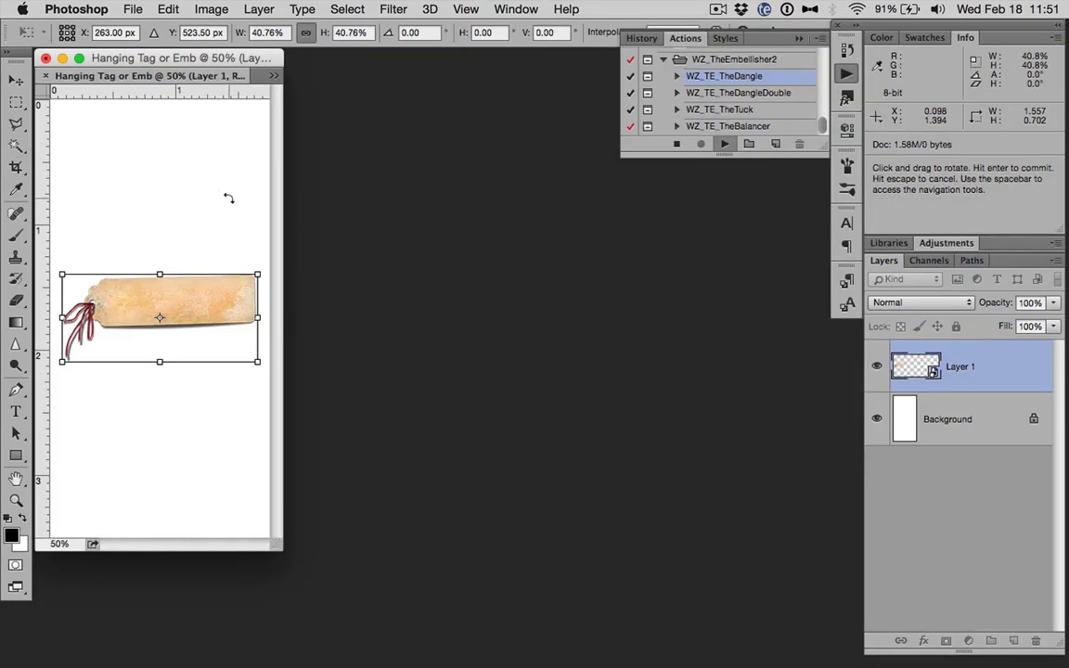
Rotate the placed tag 90° so it hangs upright and set its proportional scale to 50%
{"action": "left_click_drag", "start_coordinate": [227, 196], "coordinate": [297, 362]}
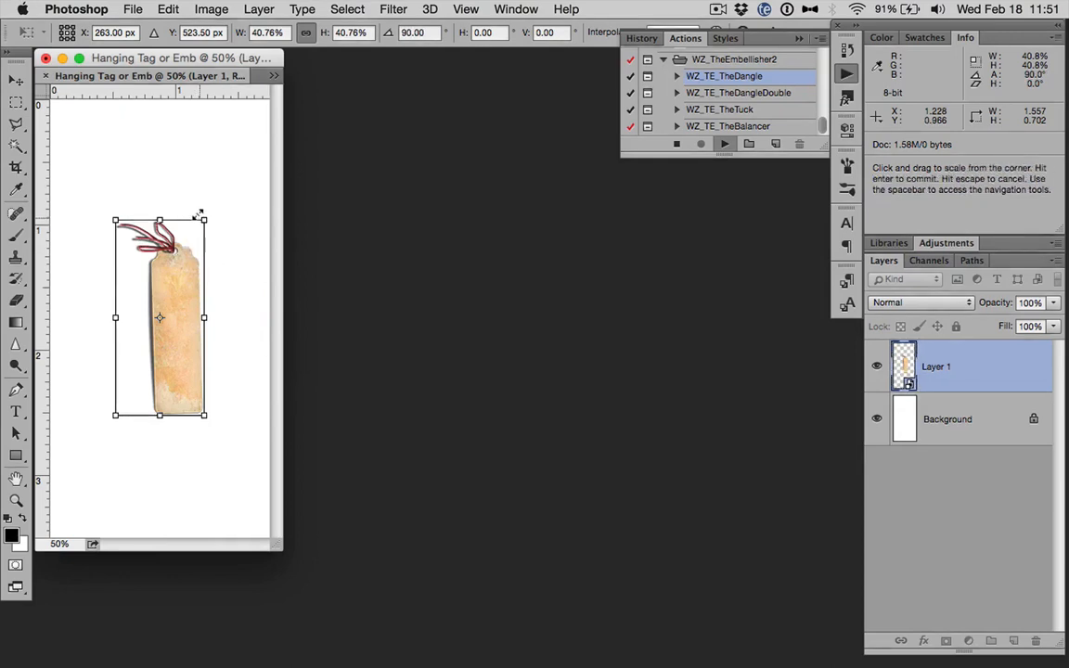
{"action": "left_click_drag", "start_coordinate": [202, 219], "coordinate": [312, 71]}
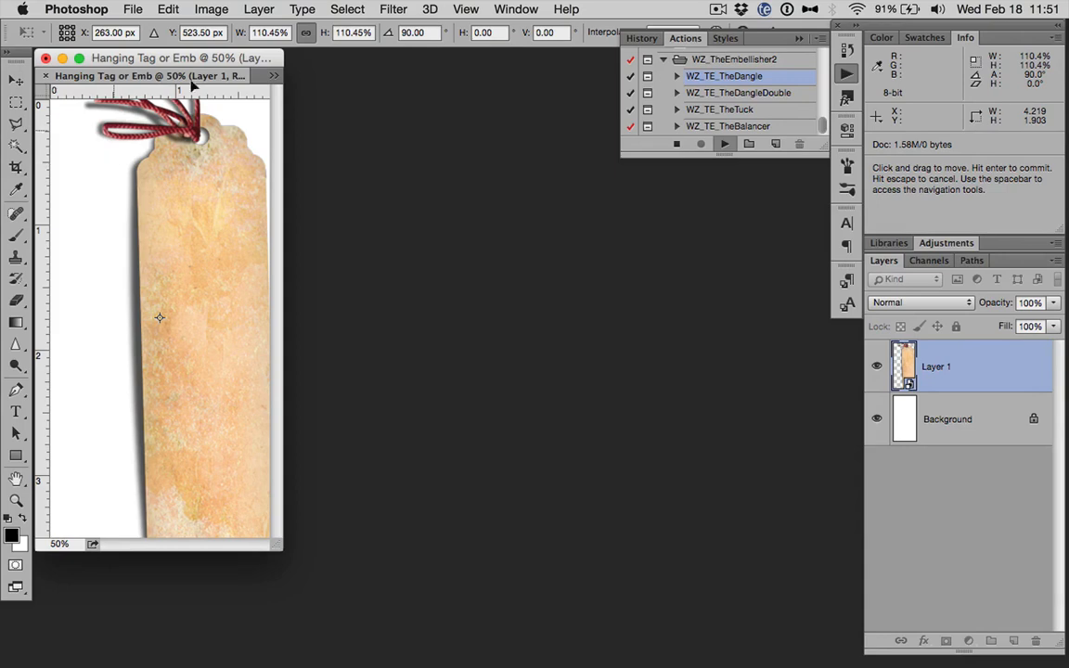
{"action": "left_click", "coordinate": [266, 33]}
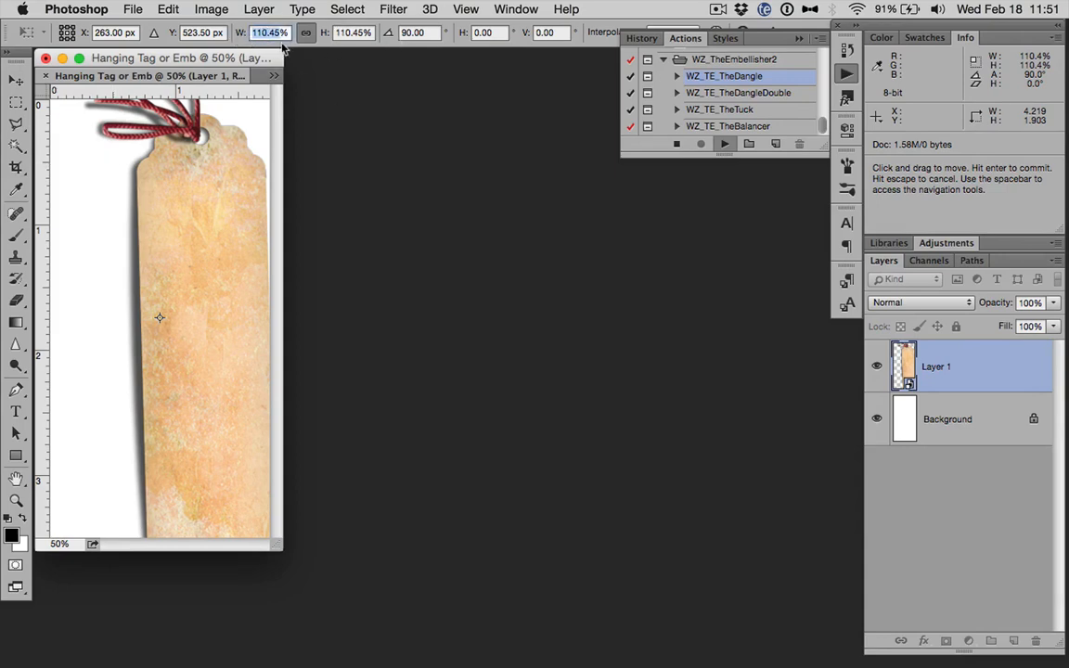
{"action": "type", "text": "50%"}
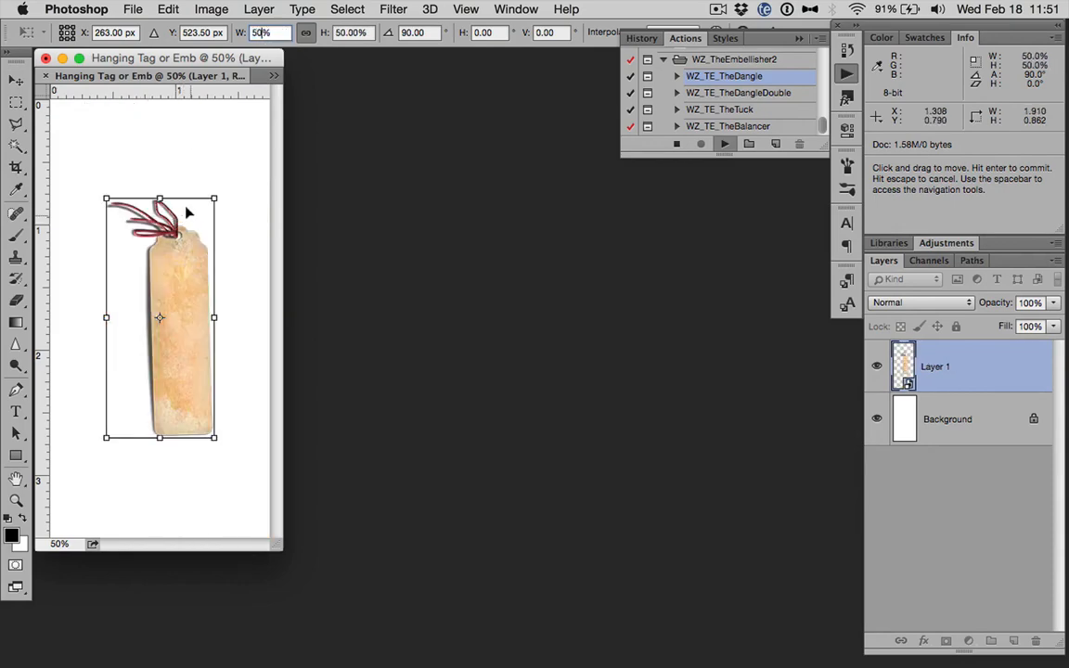
Enlarge the tag proportionally to roughly the full height of the canvas and apply the transformation
{"action": "left_click_drag", "start_coordinate": [210, 188], "coordinate": [321, 88]}
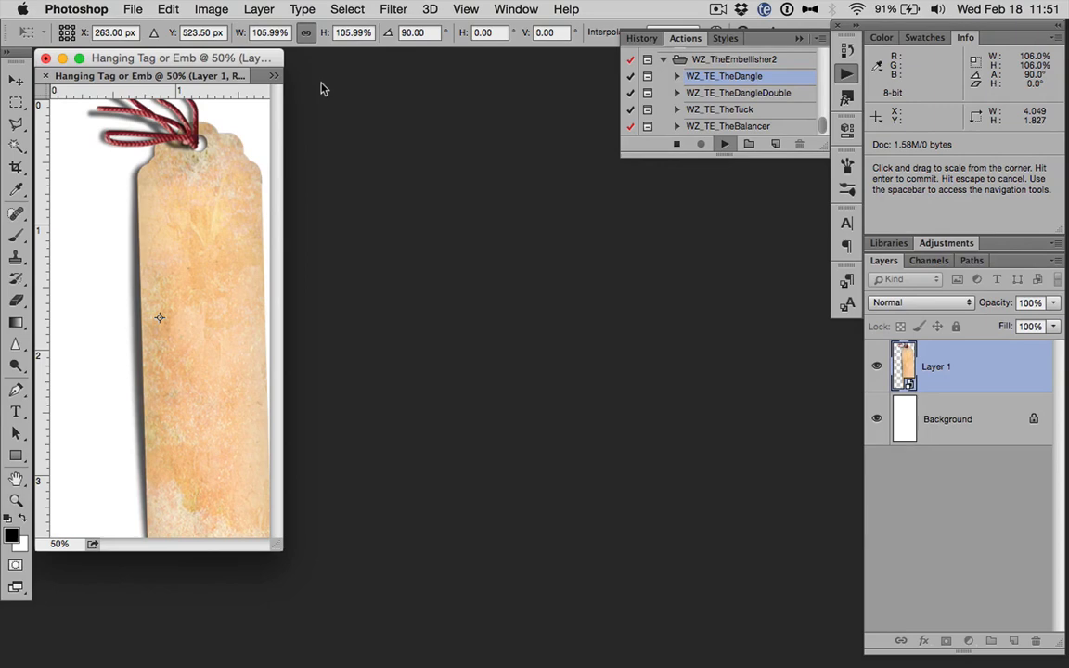
{"action": "key", "text": "super+minus"}
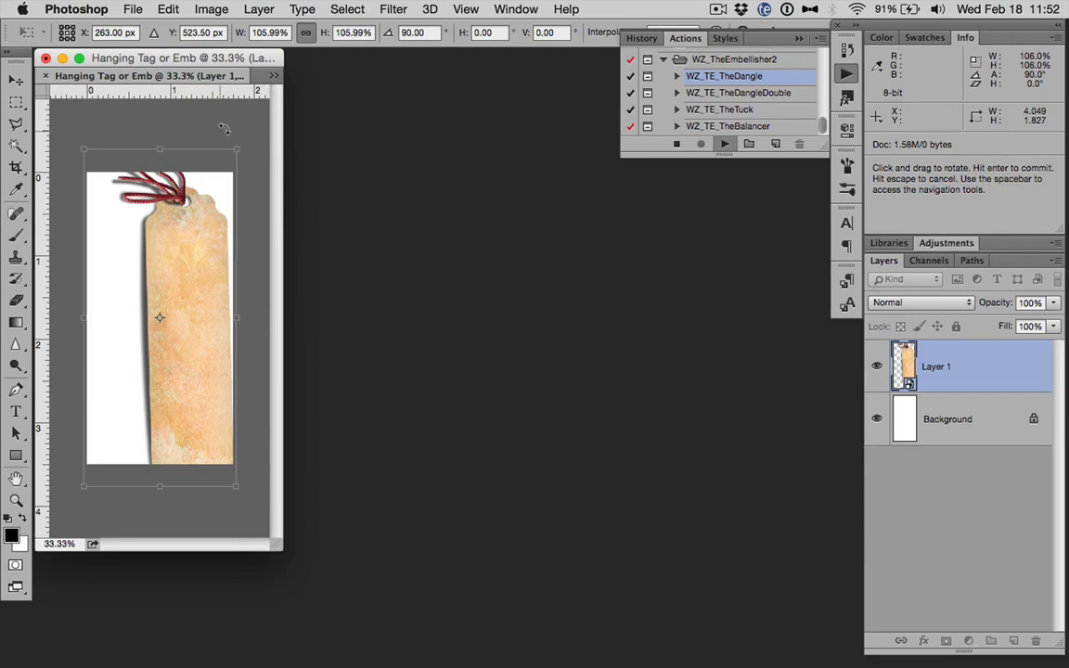
{"action": "left_click_drag", "start_coordinate": [236, 149], "coordinate": [224, 169]}
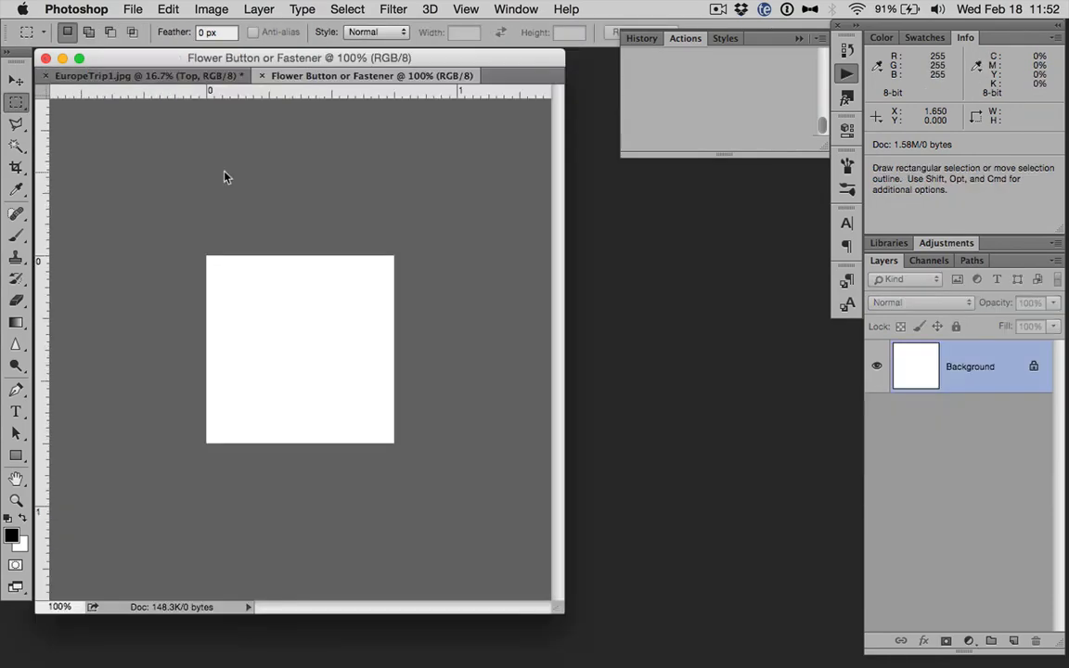
Preview the Dangle folder's images one after another to find a suitable flower, button or fastener
{"action": "key", "text": "super+o"}
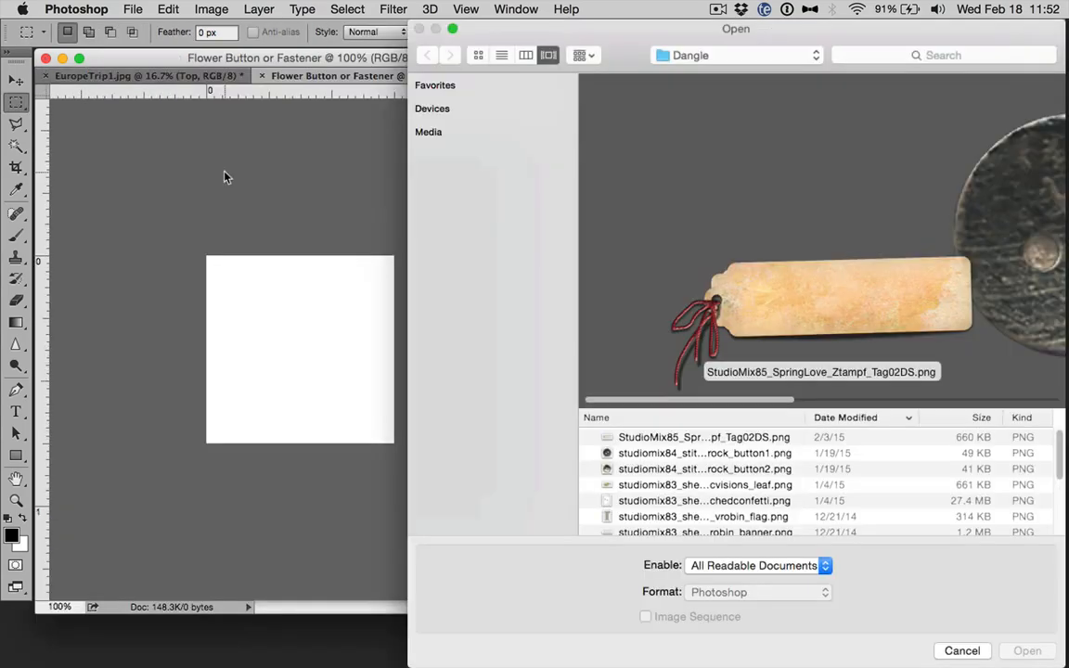
{"action": "left_click_drag", "start_coordinate": [551, 36], "coordinate": [497, 8]}
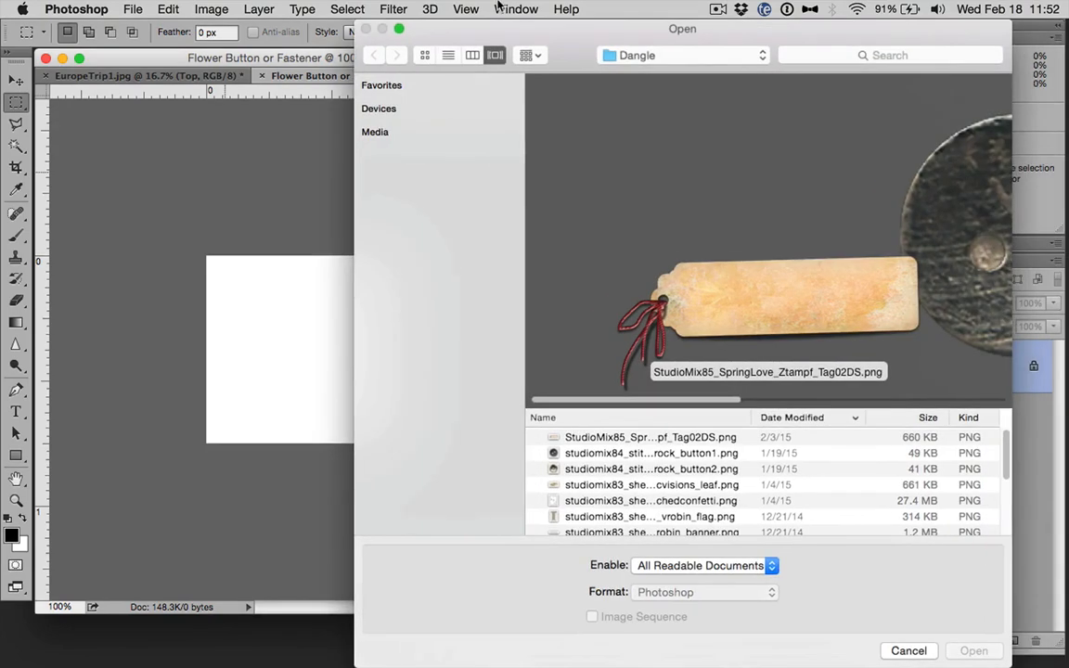
{"action": "key", "text": "Down"}
{"action": "key", "text": "Down"}
{"action": "key", "text": "Down"}
{"action": "key", "text": "Down"}
{"action": "key", "text": "Down"}
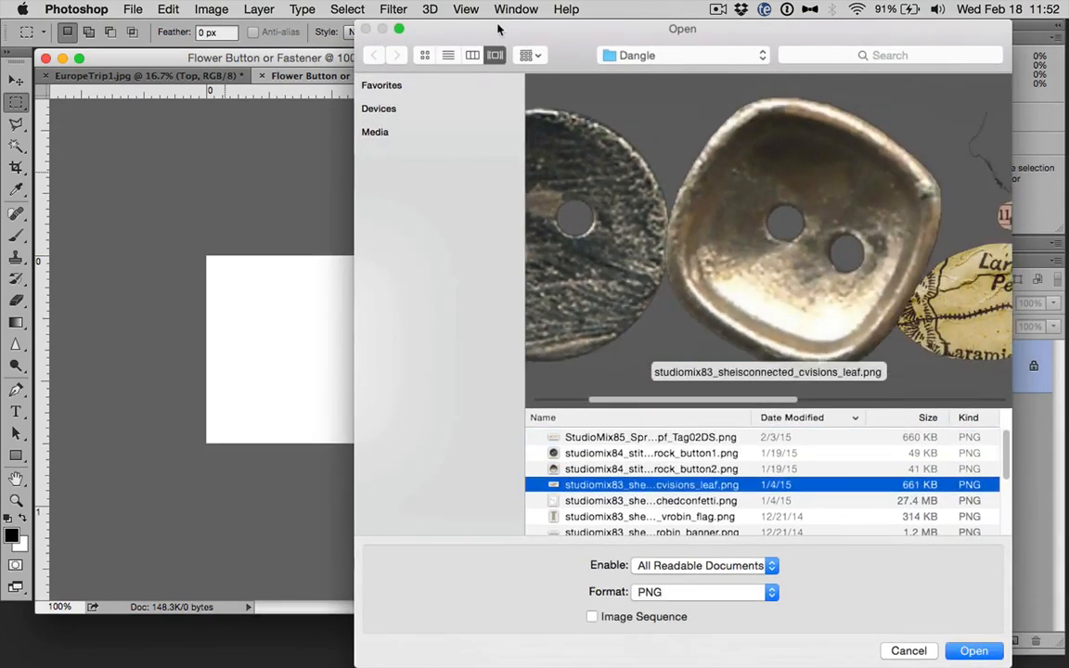
{"action": "key", "text": "Down"}
{"action": "key", "text": "Down"}
{"action": "key", "text": "Down"}
{"action": "key", "text": "Down"}
{"action": "key", "text": "Down"}
{"action": "key", "text": "Down"}
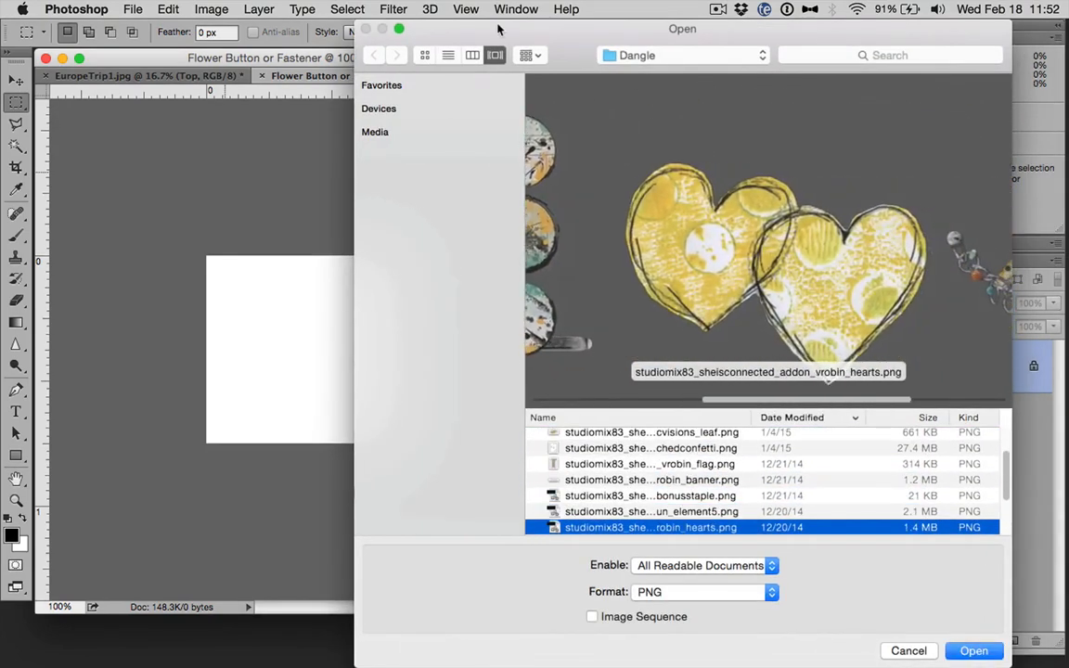
Place StudioMix83_sheisconnected_dinsk_flower.png in the Flower Button or Fastener document
{"action": "key", "text": "Down"}
{"action": "key", "text": "Down"}
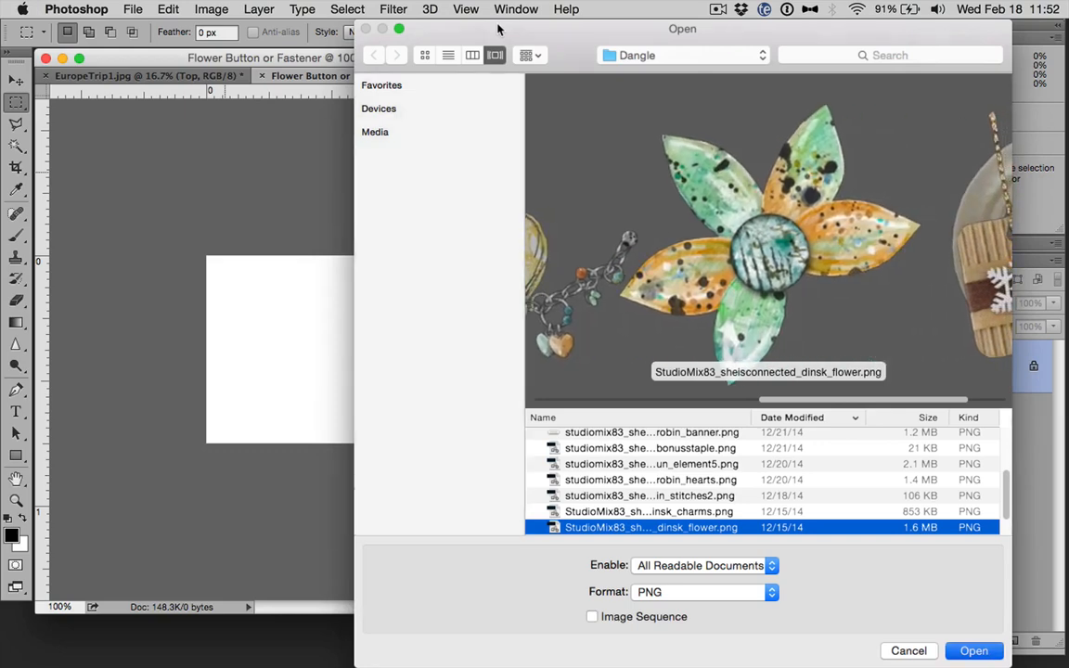
{"action": "key", "text": "Return"}
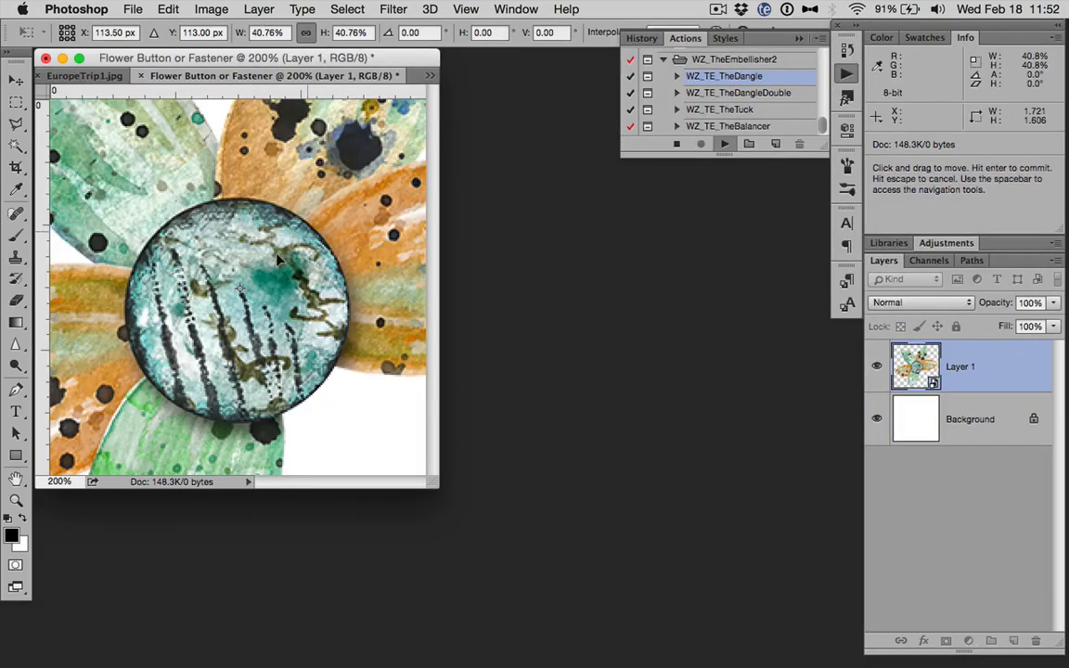
Scale the placed flower proportionally to about 19% so it fits the square canvas, and apply the transformation
{"action": "type", "text": "20%"}
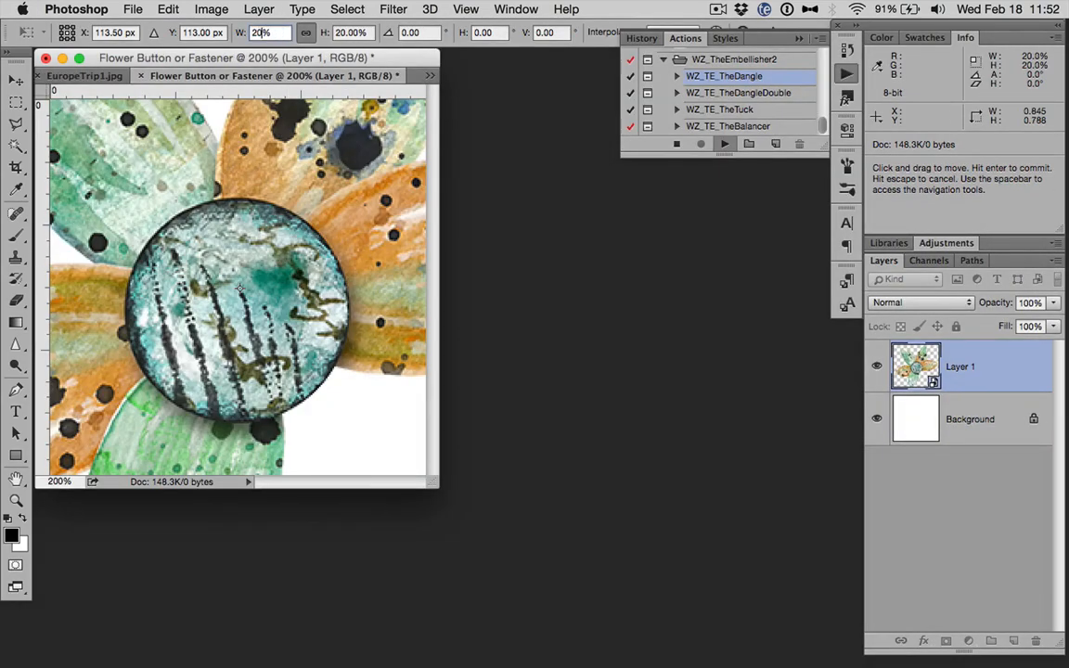
{"action": "type", "text": "15%"}
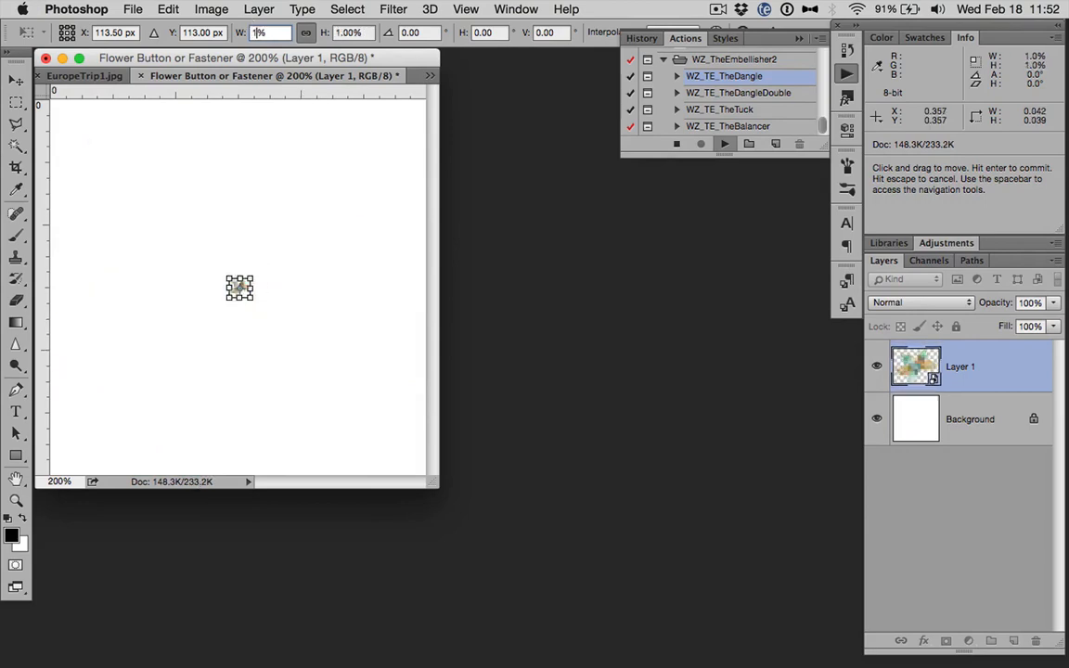
{"action": "left_click_drag", "start_coordinate": [397, 135], "coordinate": [445, 101]}
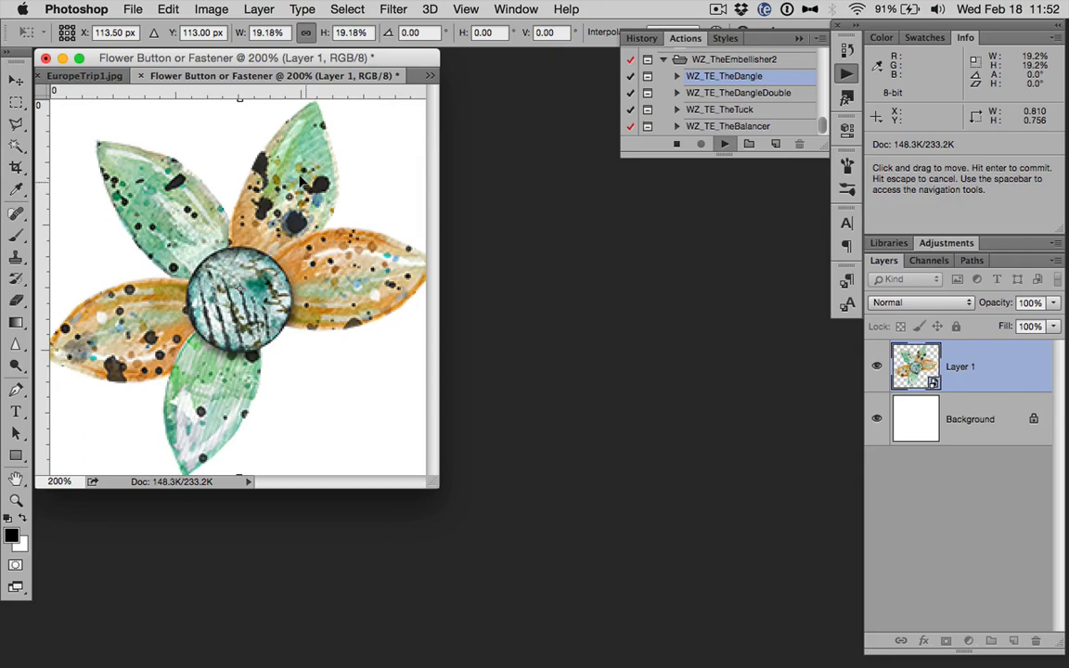
{"action": "key", "text": "Return"}
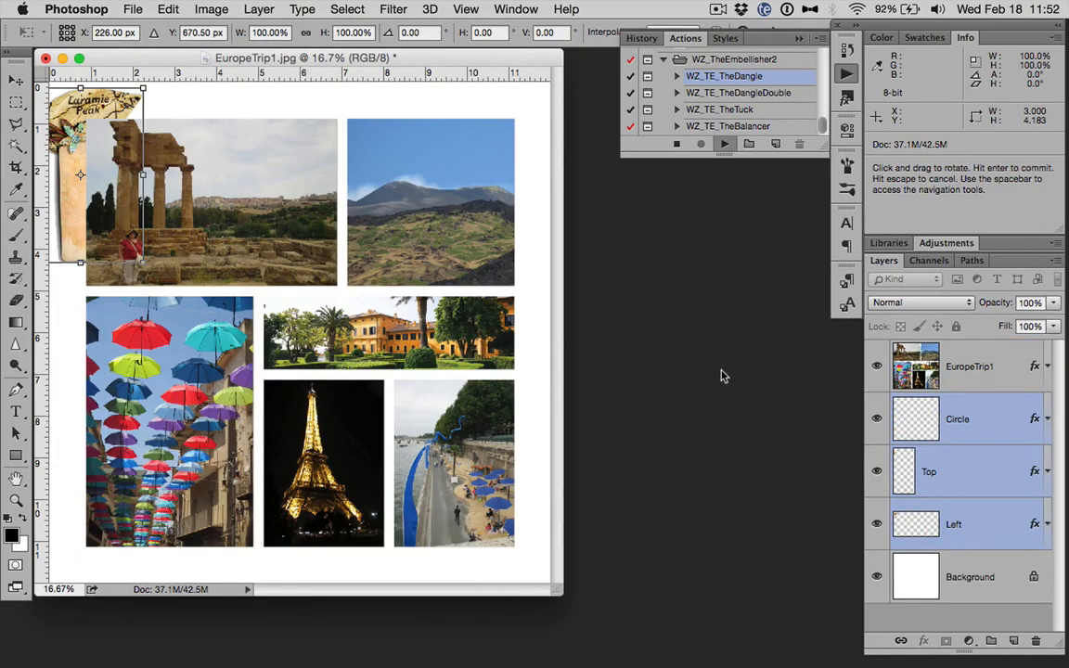
Position the dangle cluster at about X 262 px, Y 720.5 px and move its three layers above the EuropeTrip1 layer
{"action": "mouse_move", "coordinate": [104, 99]}
{"action": "left_mouse_down"}
{"action": "mouse_move", "coordinate": [153, 115]}
{"action": "mouse_move", "coordinate": [155, 105]}
{"action": "mouse_move", "coordinate": [80, 114]}
{"action": "mouse_move", "coordinate": [127, 128]}
{"action": "mouse_move", "coordinate": [135, 114]}
{"action": "mouse_move", "coordinate": [110, 115]}
{"action": "mouse_move", "coordinate": [146, 115]}
{"action": "mouse_move", "coordinate": [112, 94]}
{"action": "mouse_move", "coordinate": [436, 213]}
{"action": "mouse_move", "coordinate": [358, 131]}
{"action": "mouse_move", "coordinate": [112, 113]}
{"action": "mouse_move", "coordinate": [111, 100]}
{"action": "left_mouse_up"}
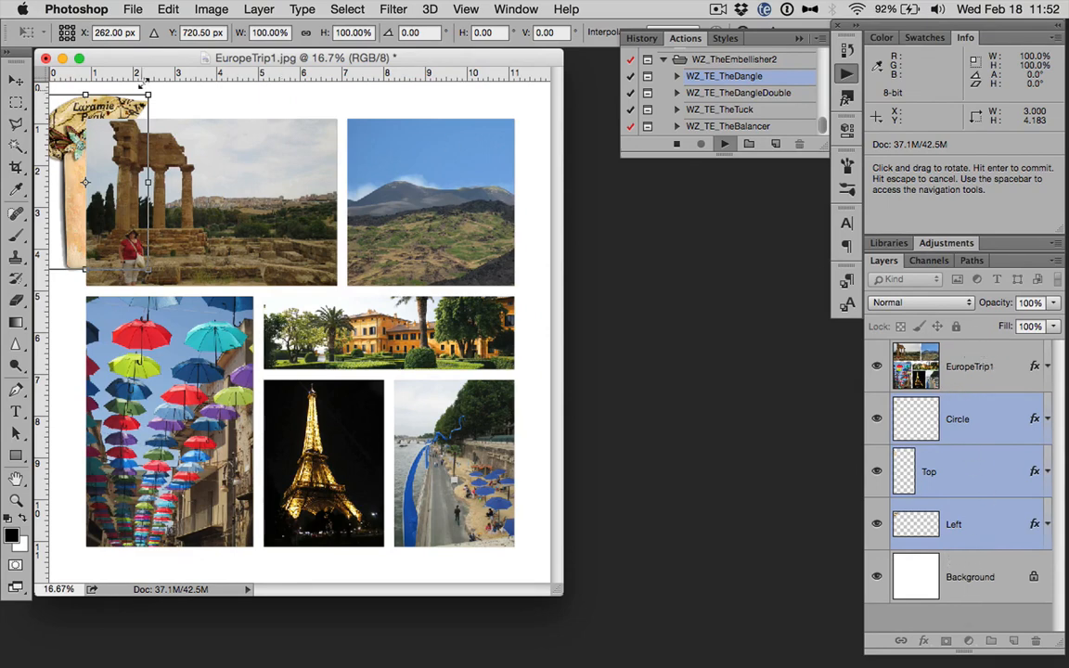
{"action": "key", "text": "Return"}
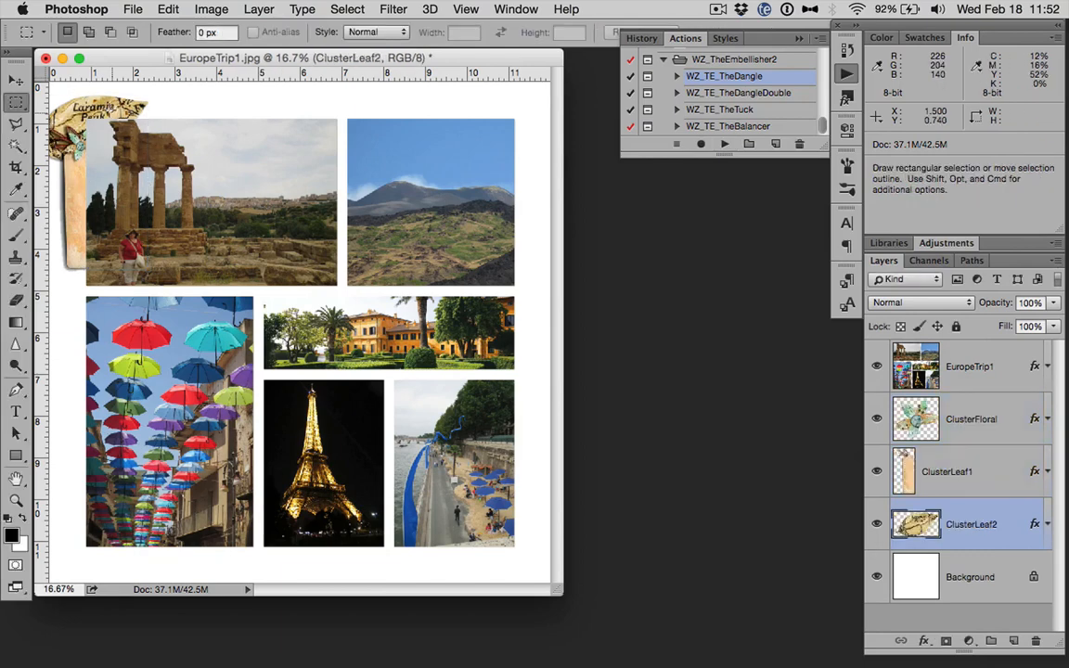
{"action": "left_click", "coordinate": [980, 422], "text": "shift"}
{"action": "key", "text": "super+bracketright"}
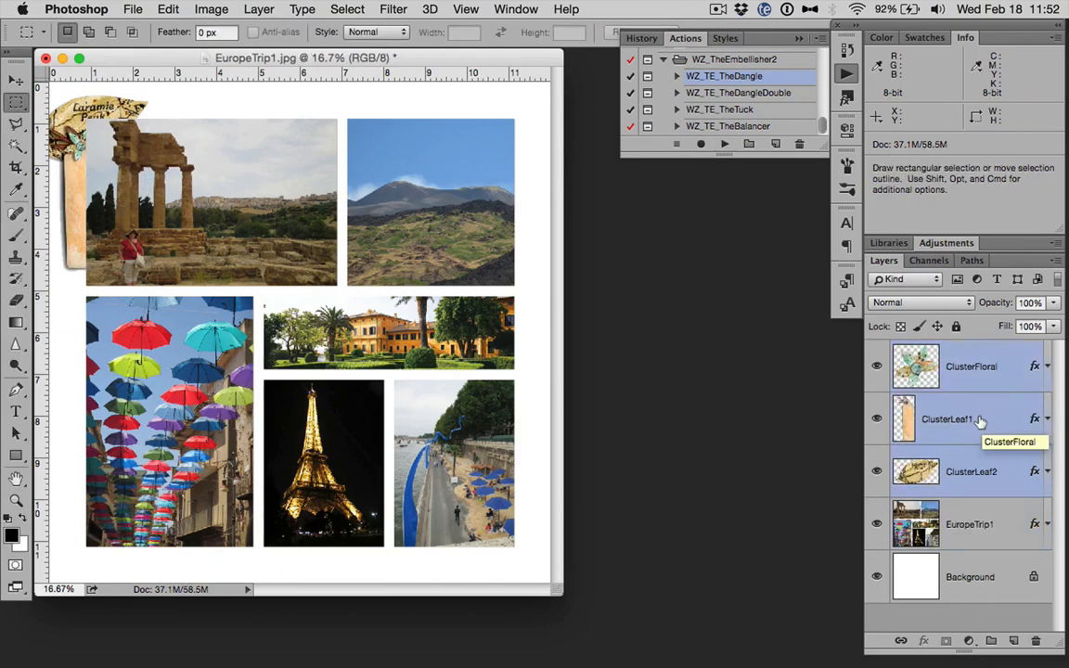
{"action": "left_click", "coordinate": [968, 369]}
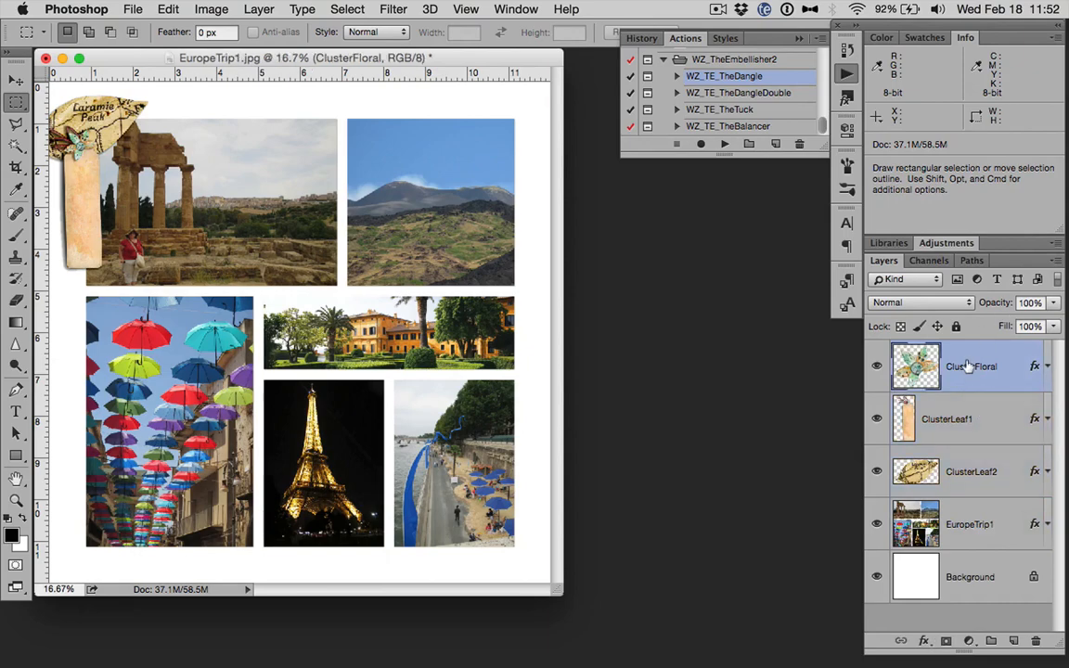
{"action": "key", "text": "super+h"}
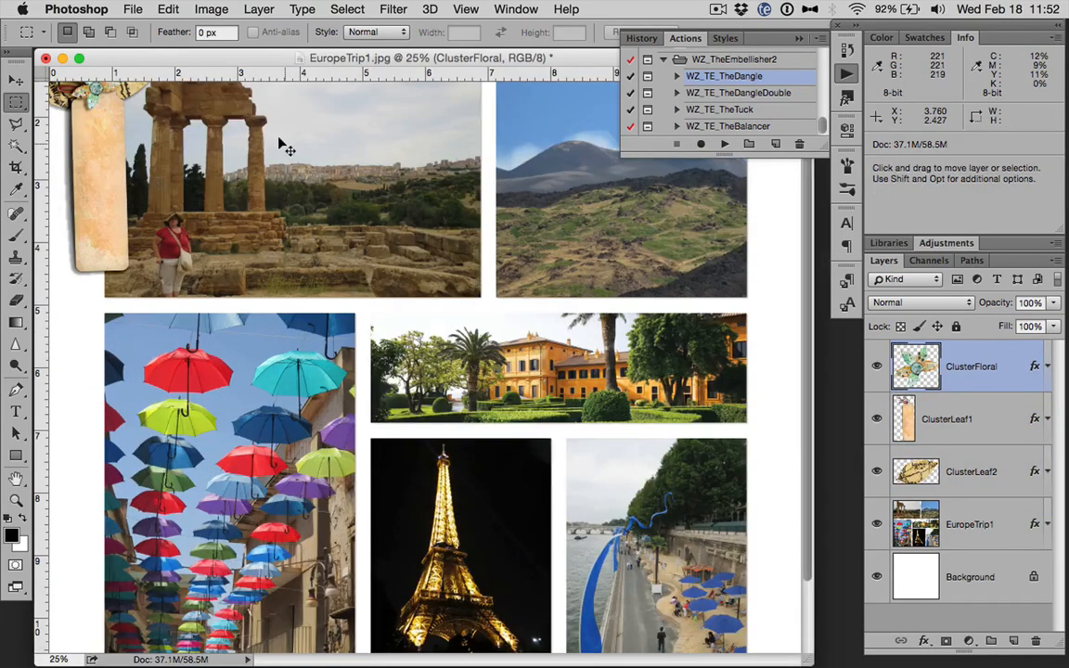
{"action": "key", "text": "super+minus"}
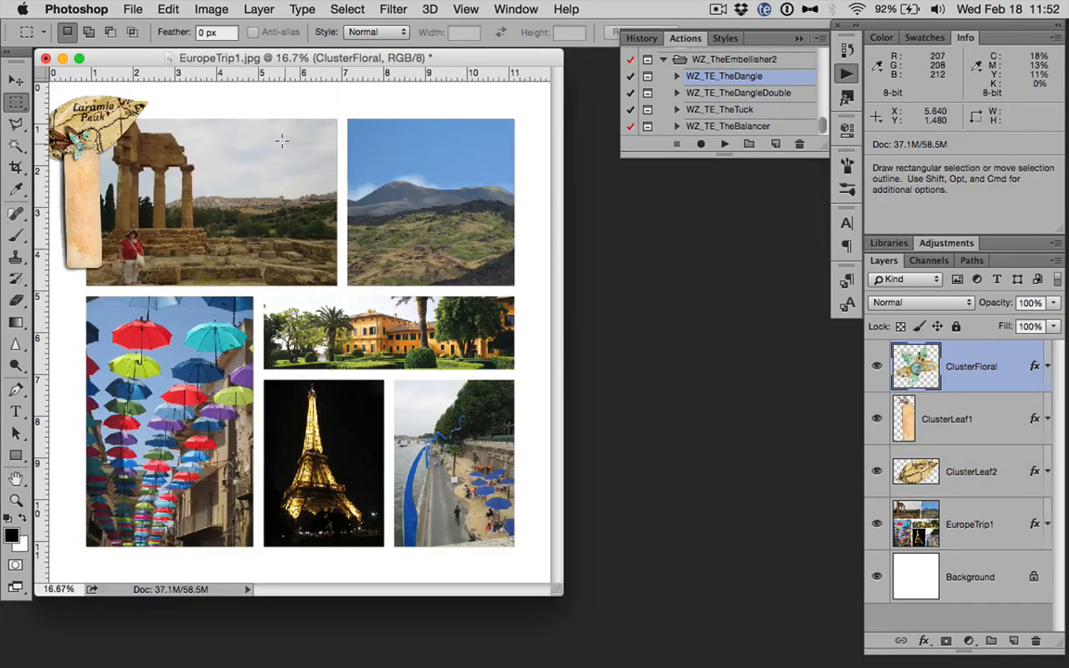
{"action": "left_click", "coordinate": [971, 471]}
{"action": "left_click", "coordinate": [955, 419], "text": "shift"}
{"action": "left_click", "coordinate": [979, 369]}
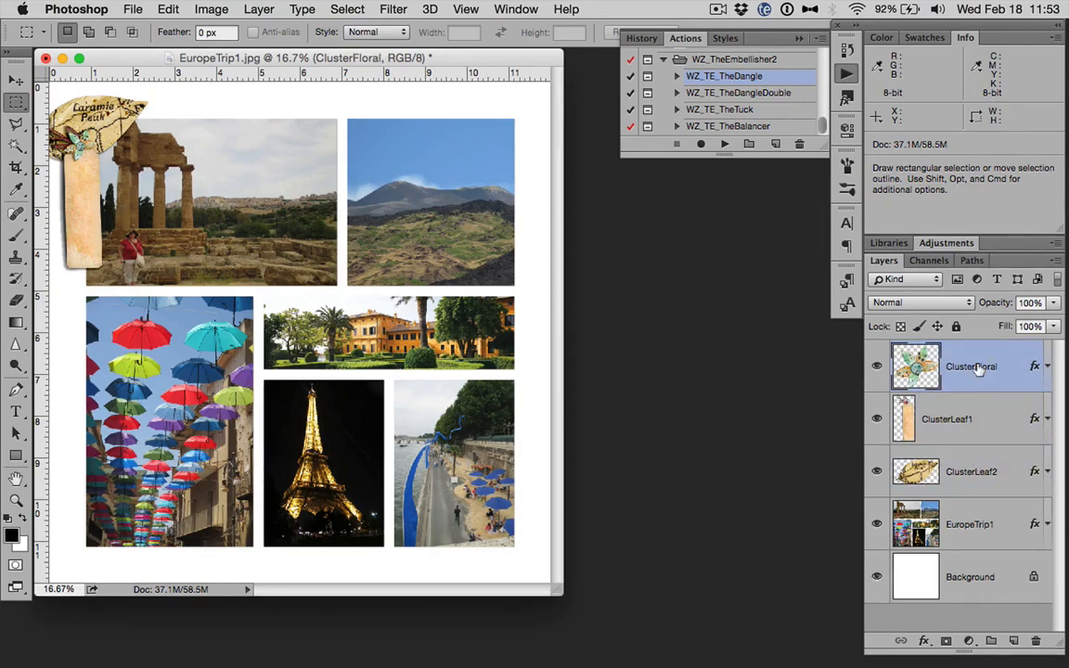
Remove the layer style from the ClusterLeaf1 tag layer by applying CLEAR STYLE
{"action": "left_click", "coordinate": [726, 38]}
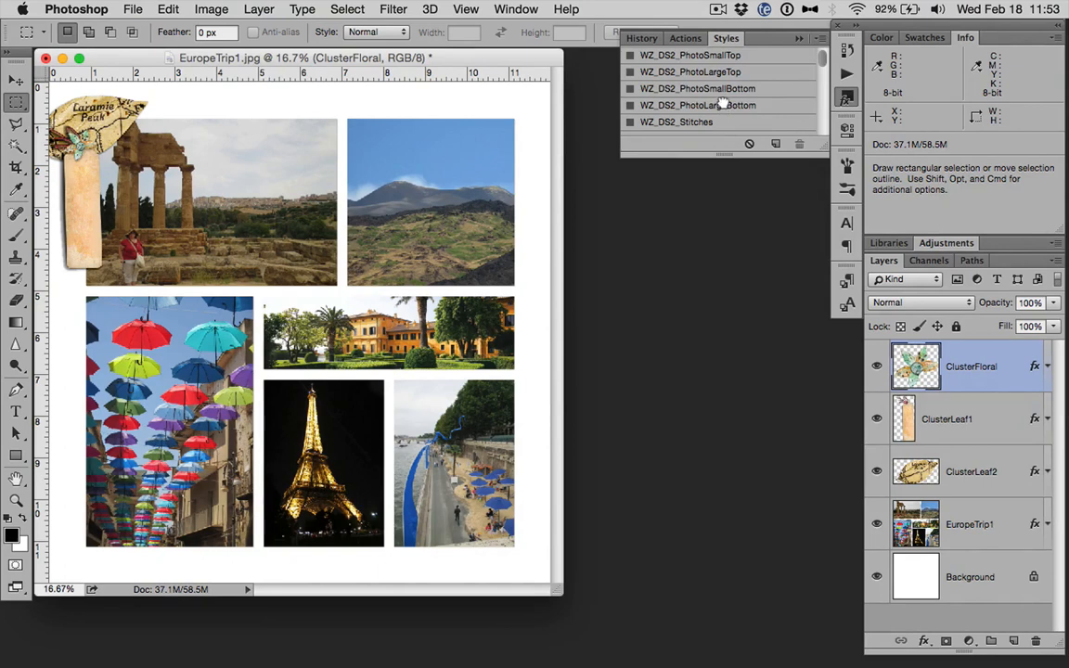
{"action": "left_click", "coordinate": [946, 425]}
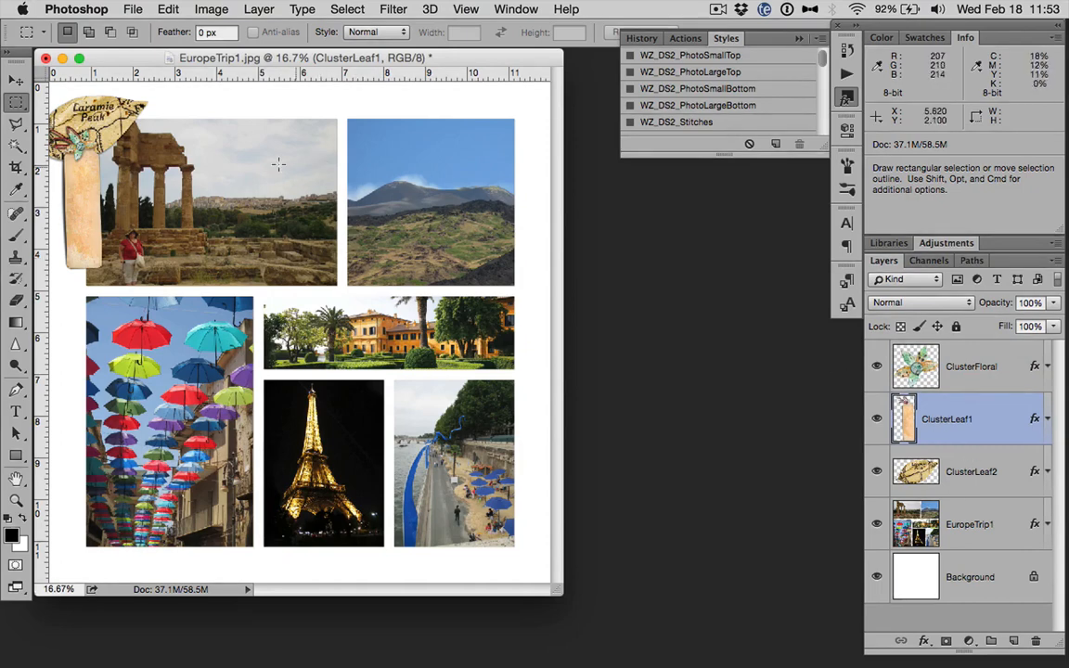
{"action": "scroll", "coordinate": [719, 75], "scroll_direction": "up", "scroll_amount": 3}
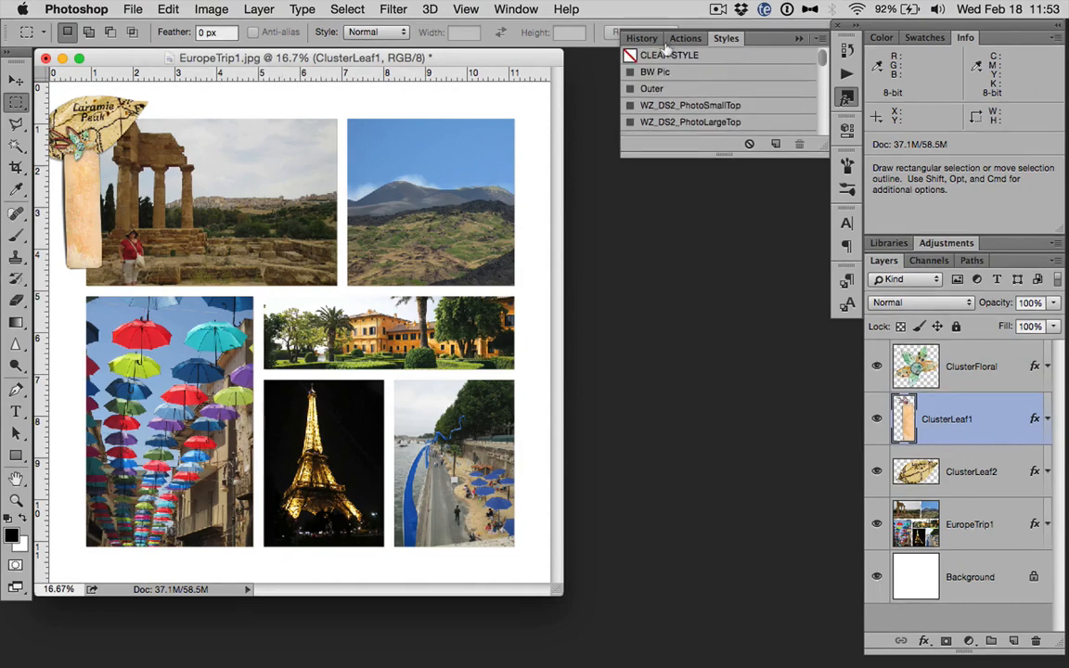
{"action": "left_click", "coordinate": [628, 57]}
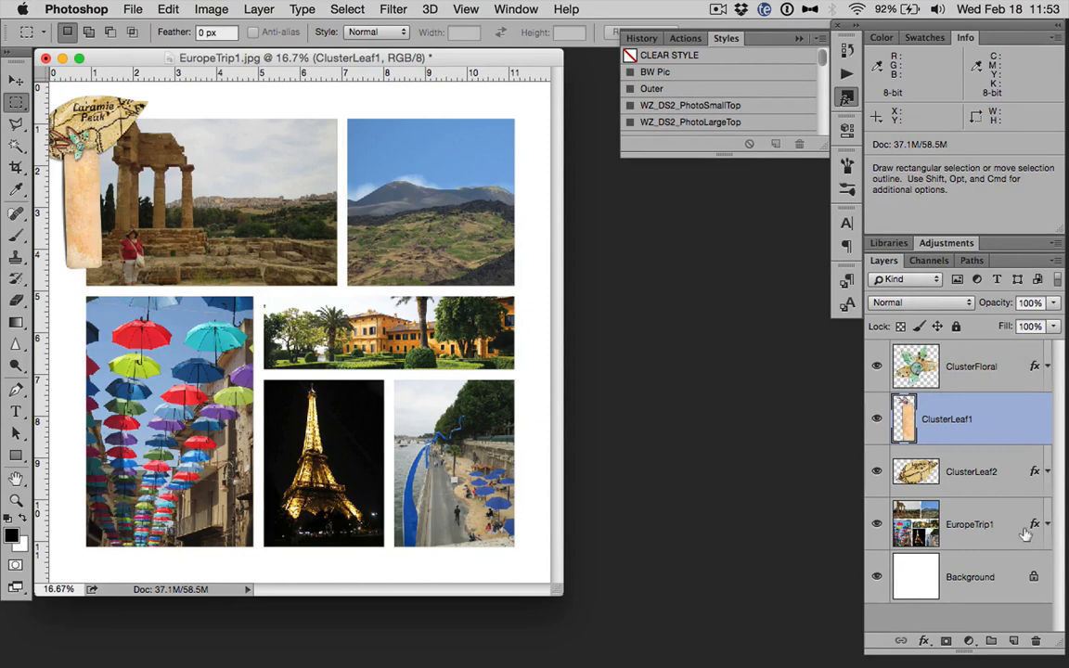
Scale down the ClusterLeaf2 map leaf with a free transform and apply it
{"action": "left_click", "coordinate": [990, 471]}
{"action": "scroll", "coordinate": [714, 99], "scroll_direction": "down", "scroll_amount": 3}
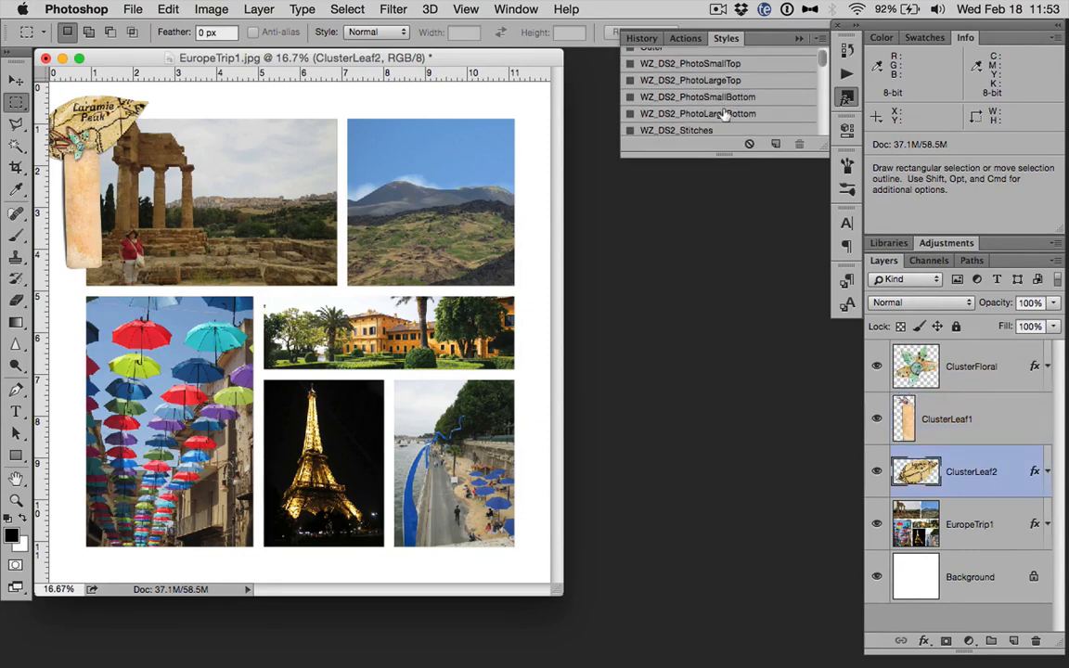
{"action": "key", "text": "v"}
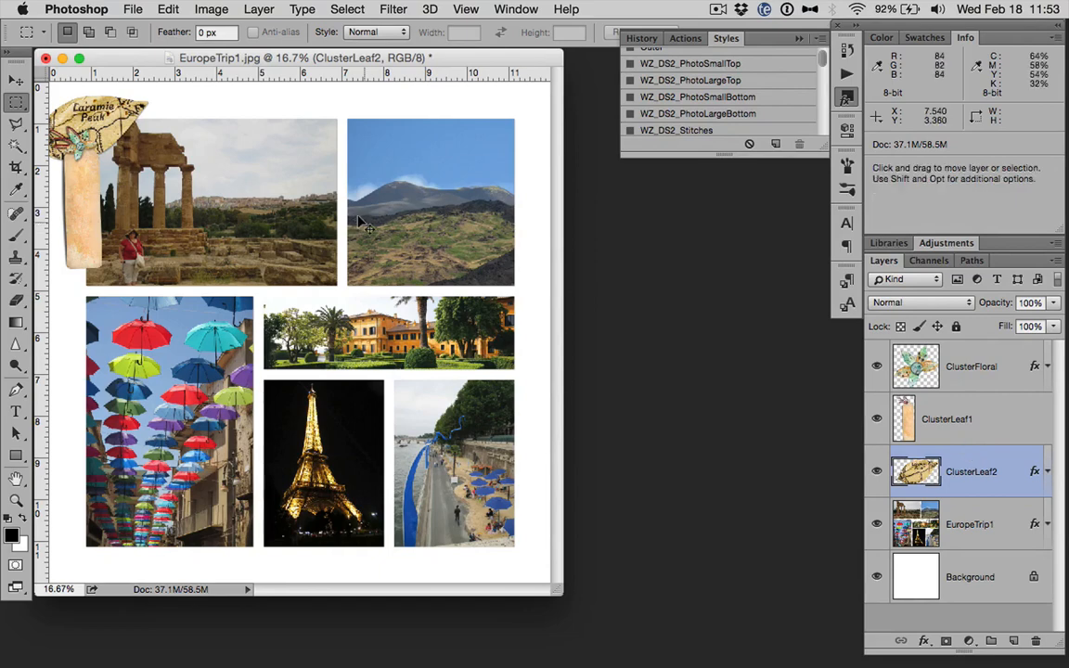
{"action": "key", "text": "super+t"}
{"action": "left_click_drag", "start_coordinate": [146, 95], "coordinate": [92, 116]}
{"action": "key", "text": "Return"}
{"action": "key", "text": "m"}
{"action": "key", "text": "v"}
Nudge the ClusterFloral layer upward in large increments so the flower sits over the lower part of the map leaf
{"action": "left_click", "coordinate": [986, 369]}
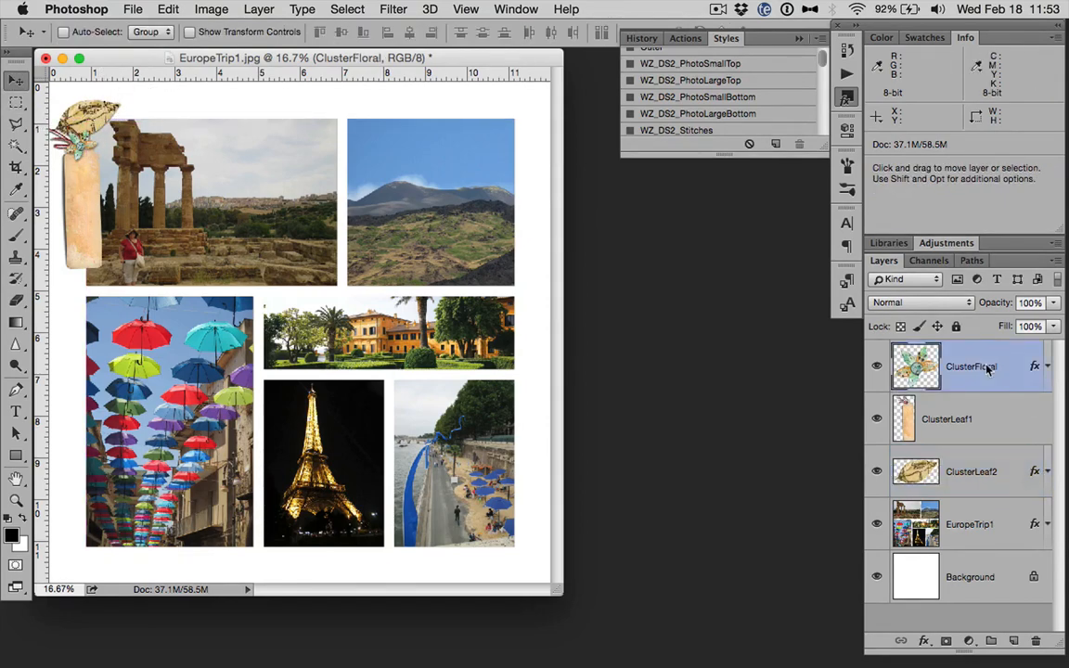
{"action": "key", "text": "shift+Up"}
{"action": "key", "text": "shift+Up"}
{"action": "key", "text": "shift+Up"}
{"action": "key", "text": "shift+Up"}
{"action": "key", "text": "shift+Up"}
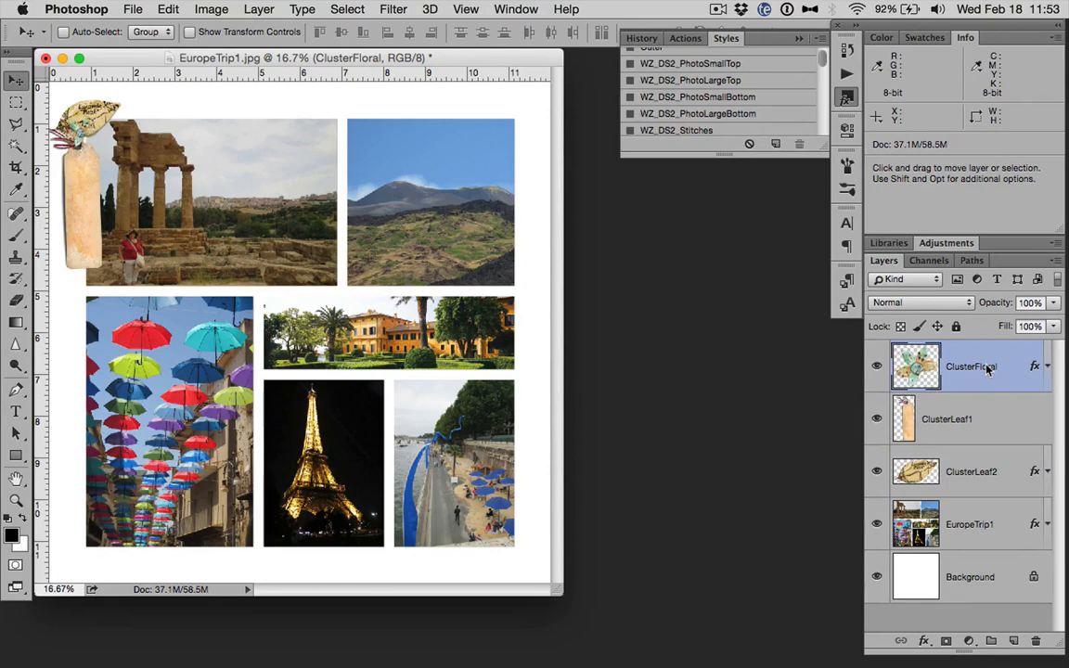
Move the ClusterLeaf1 tag up beneath the flower, scale it to about 71%, and apply the transformation
{"action": "left_click", "coordinate": [991, 420]}
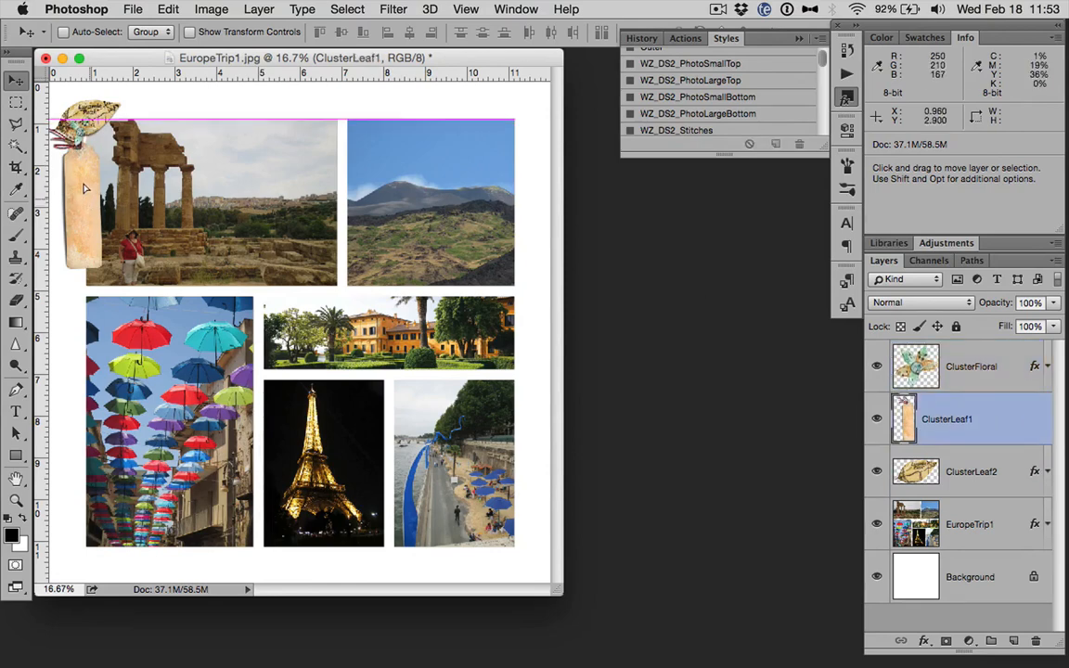
{"action": "left_click_drag", "start_coordinate": [82, 203], "coordinate": [76, 159]}
{"action": "key", "text": "super+t"}
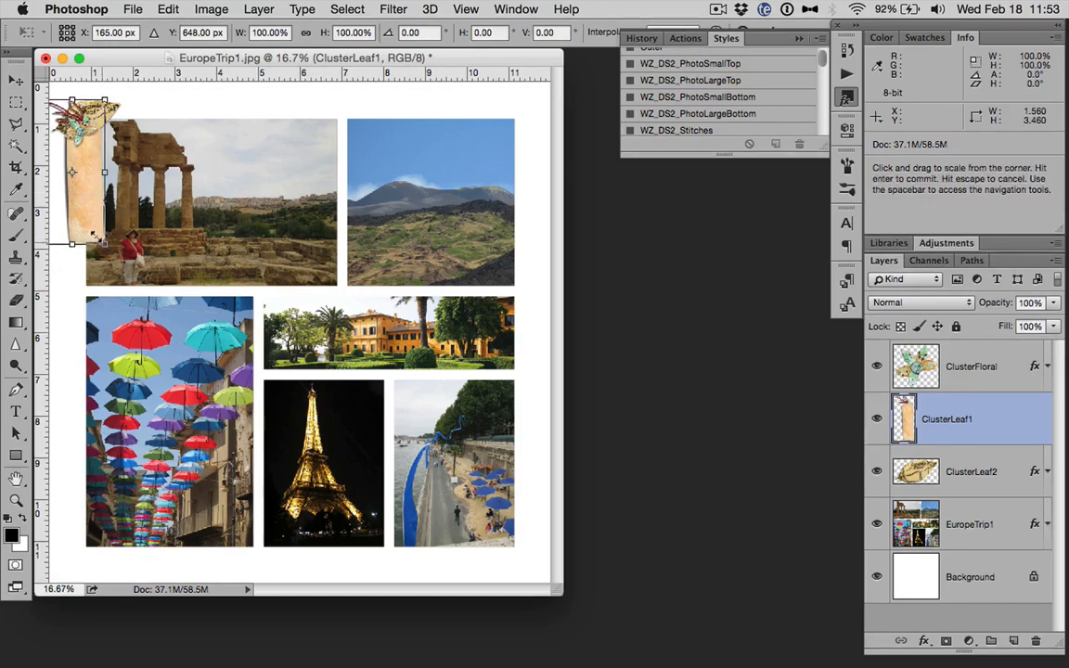
{"action": "left_click_drag", "start_coordinate": [72, 244], "coordinate": [82, 220]}
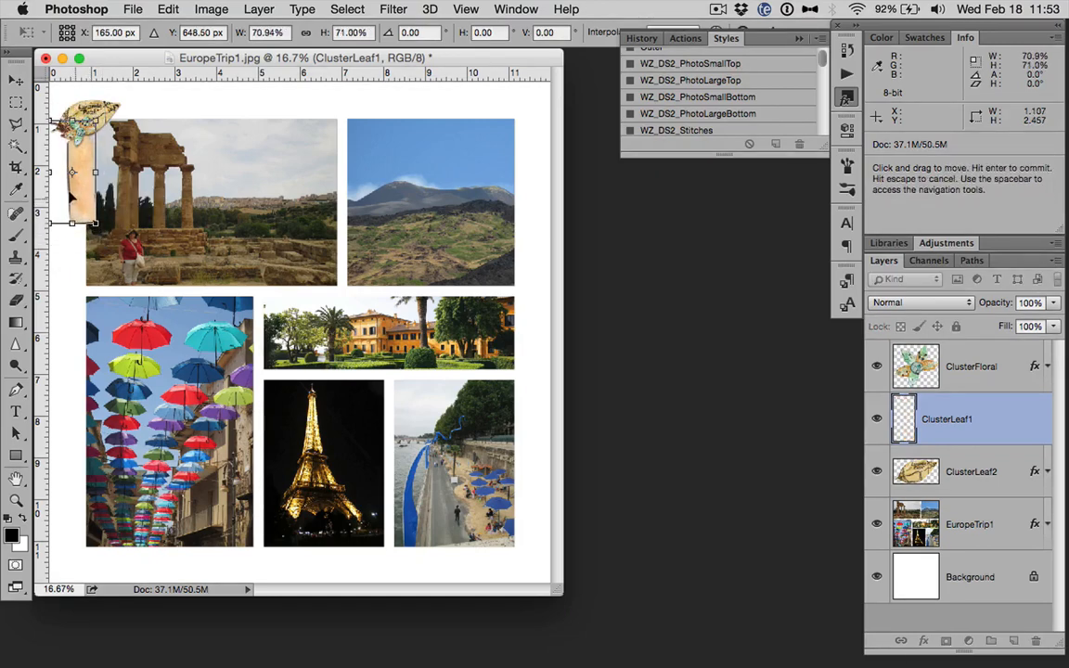
{"action": "key", "text": "Return"}
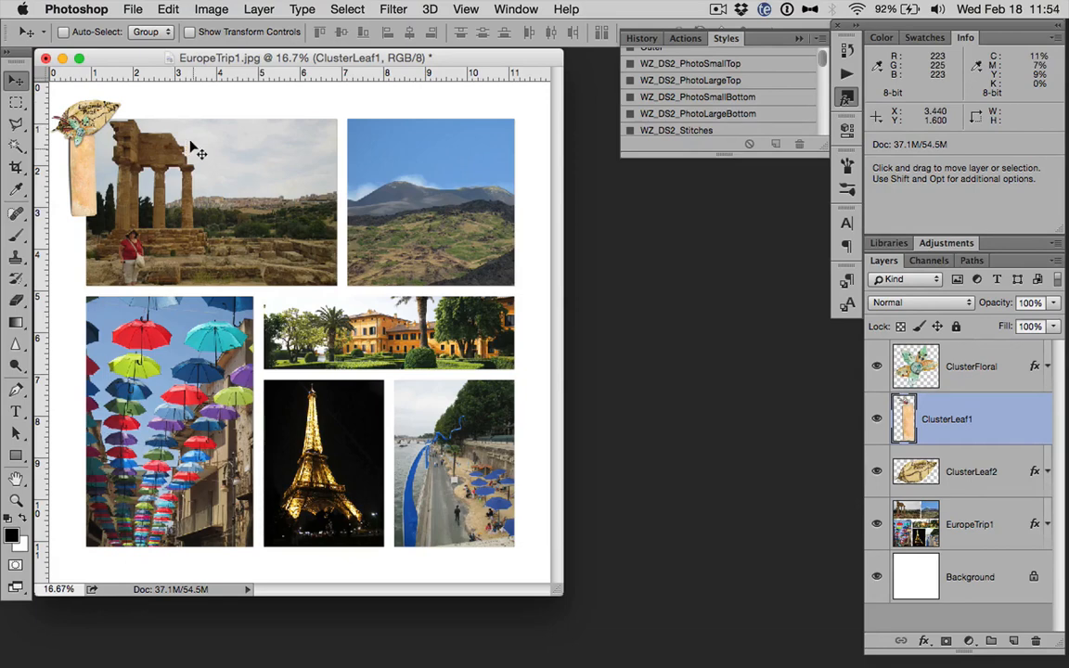
Hide the three dangle cluster layers and run the WZ_TE_TheDangleDouble action, continuing past its introductory message
{"action": "left_click", "coordinate": [983, 371]}
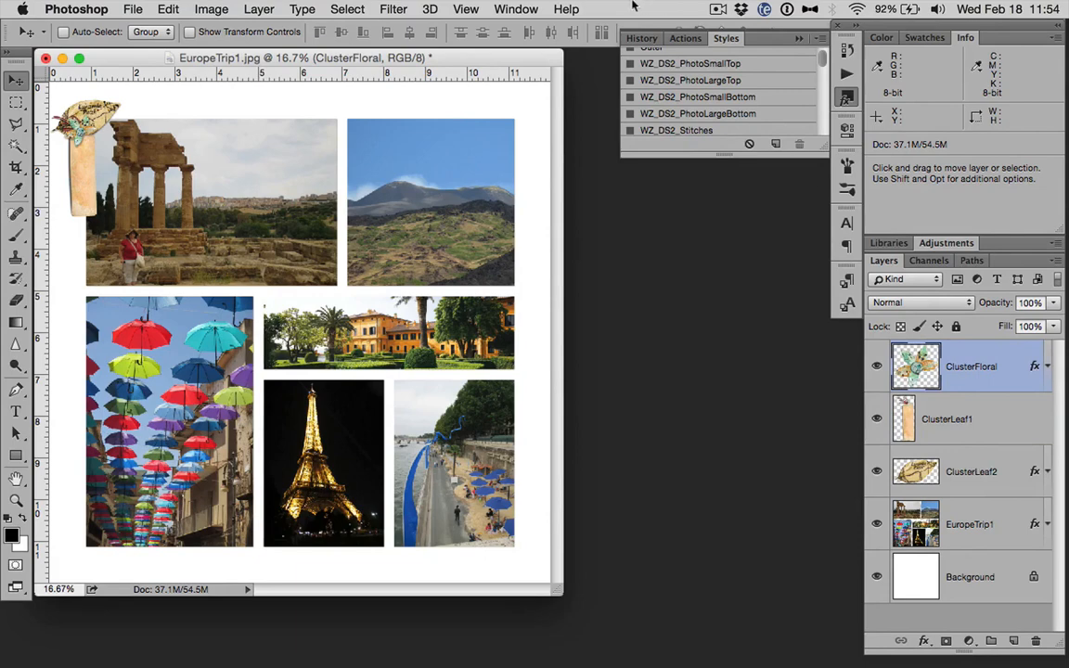
{"action": "left_click", "coordinate": [682, 41]}
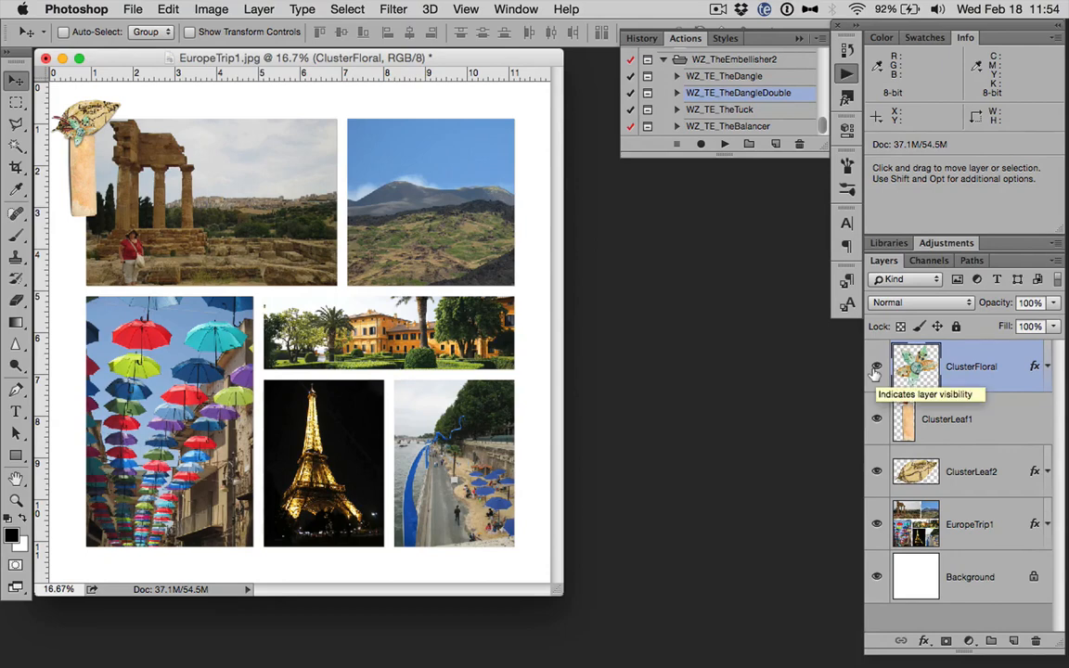
{"action": "left_click_drag", "start_coordinate": [876, 361], "coordinate": [874, 459]}
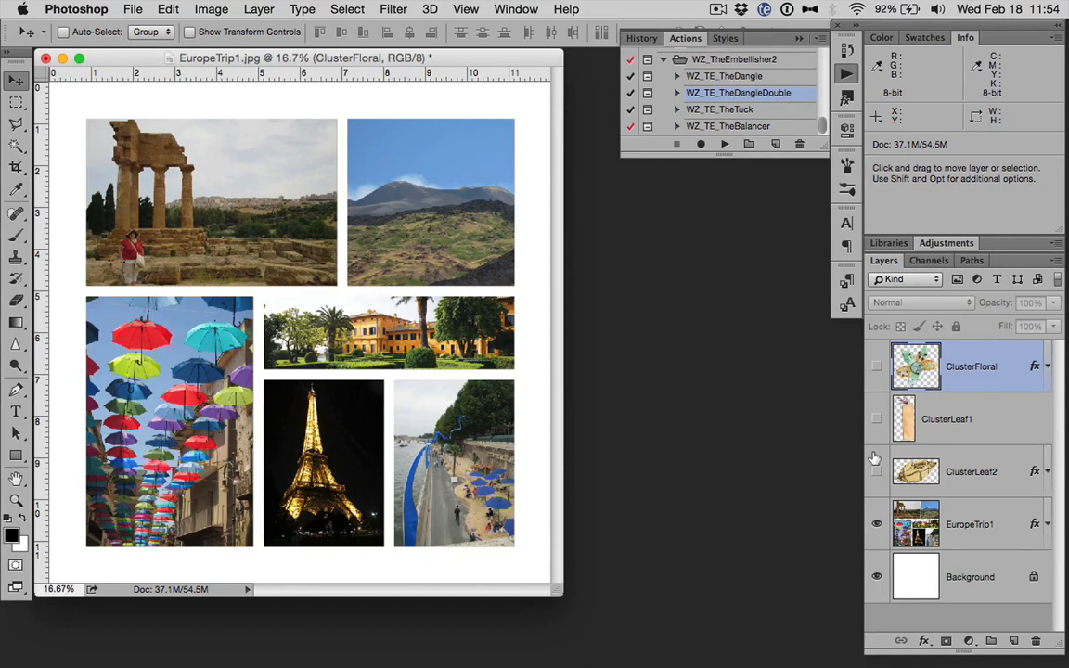
{"action": "left_click", "coordinate": [724, 145]}
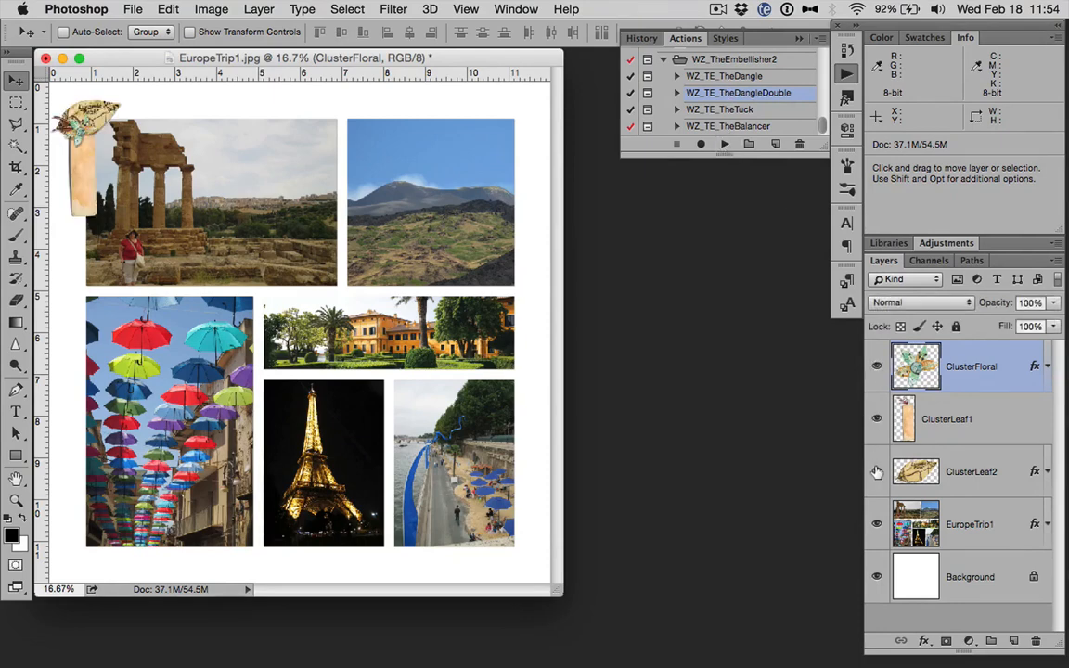
{"action": "left_click_drag", "start_coordinate": [877, 473], "coordinate": [872, 357]}
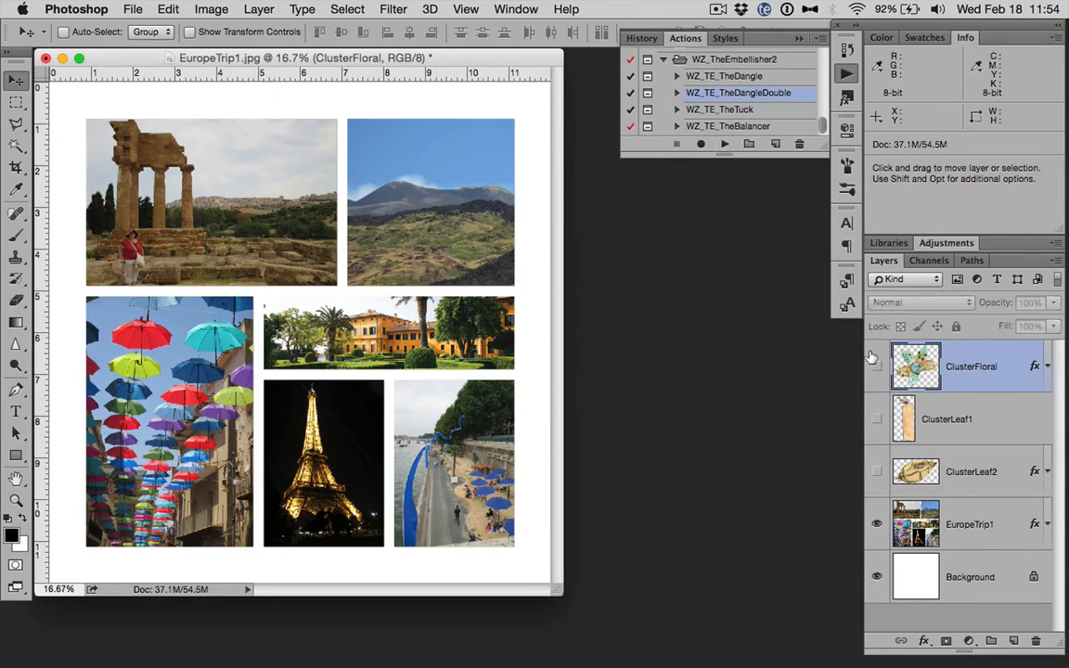
{"action": "left_click", "coordinate": [722, 144]}
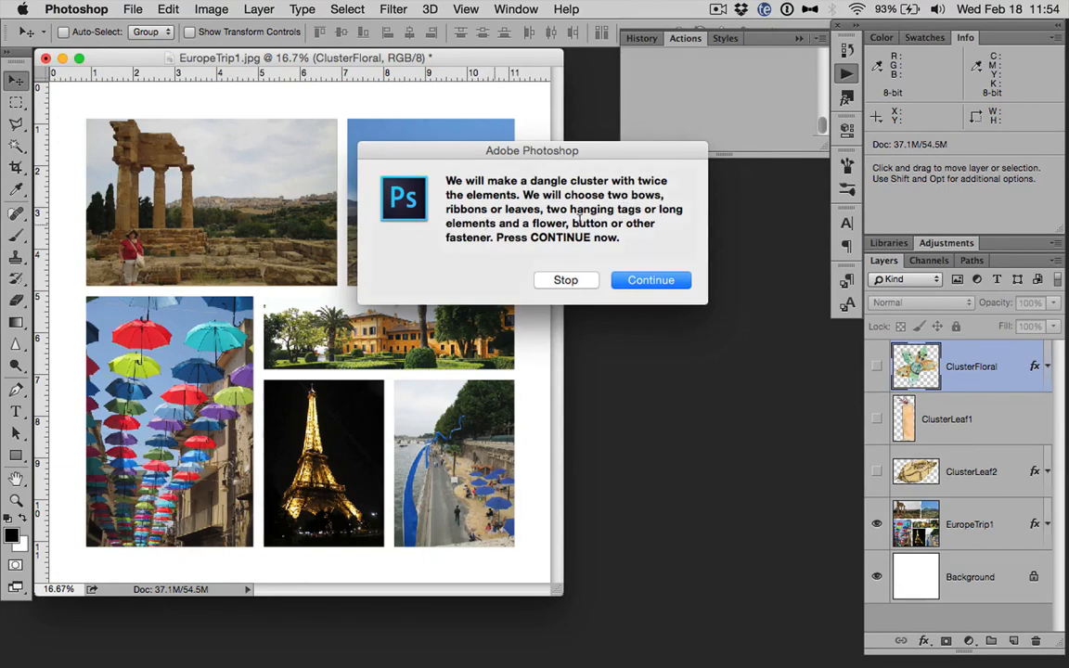
{"action": "left_click", "coordinate": [651, 280]}
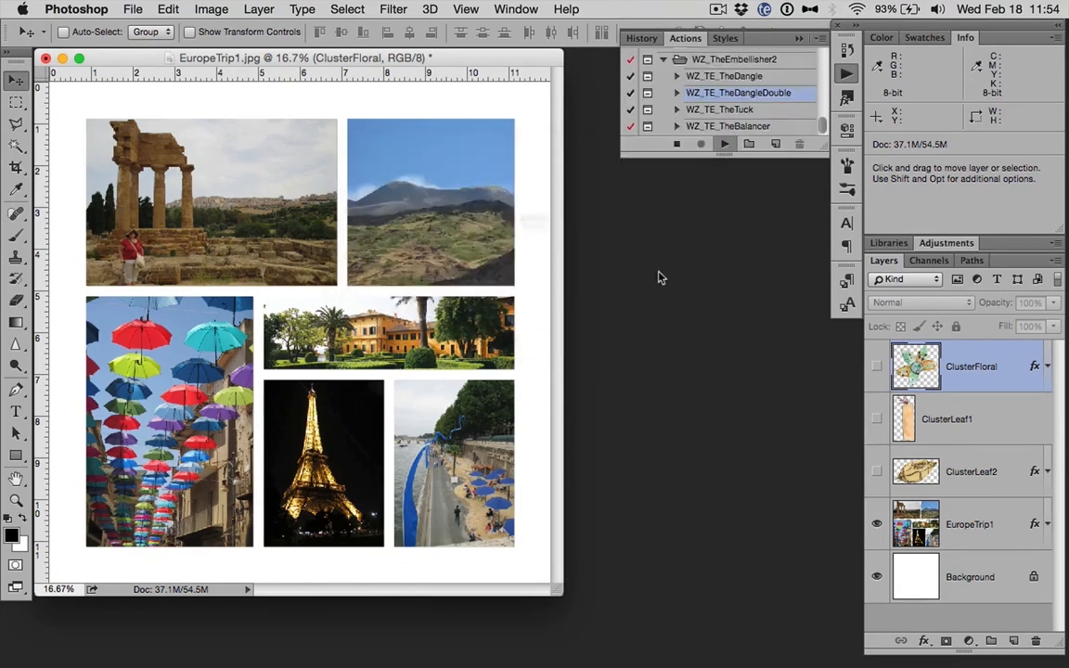
{"action": "left_click", "coordinate": [635, 269]}
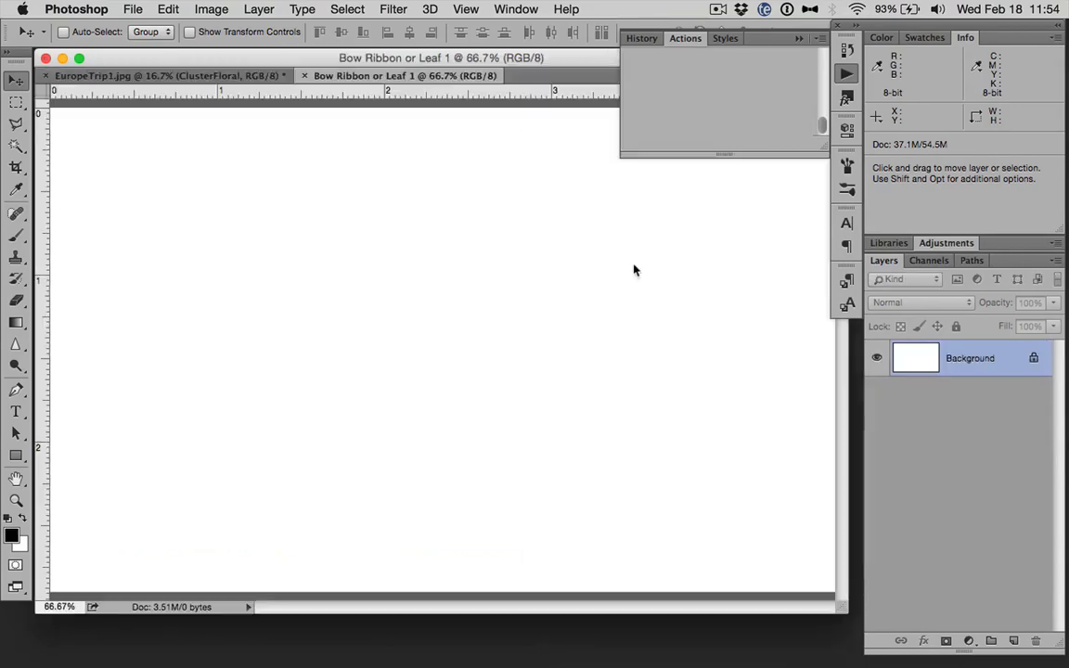
Place studiomix83_sheisconnected_addon_vrobin_hearts.png in the Bow Ribbon or Leaf 1 document, scale it proportionally to about 117%, and apply the transformation
{"action": "key", "text": "Down"}
{"action": "key", "text": "Down"}
{"action": "key", "text": "Down"}
{"action": "key", "text": "Down"}
{"action": "key", "text": "Down"}
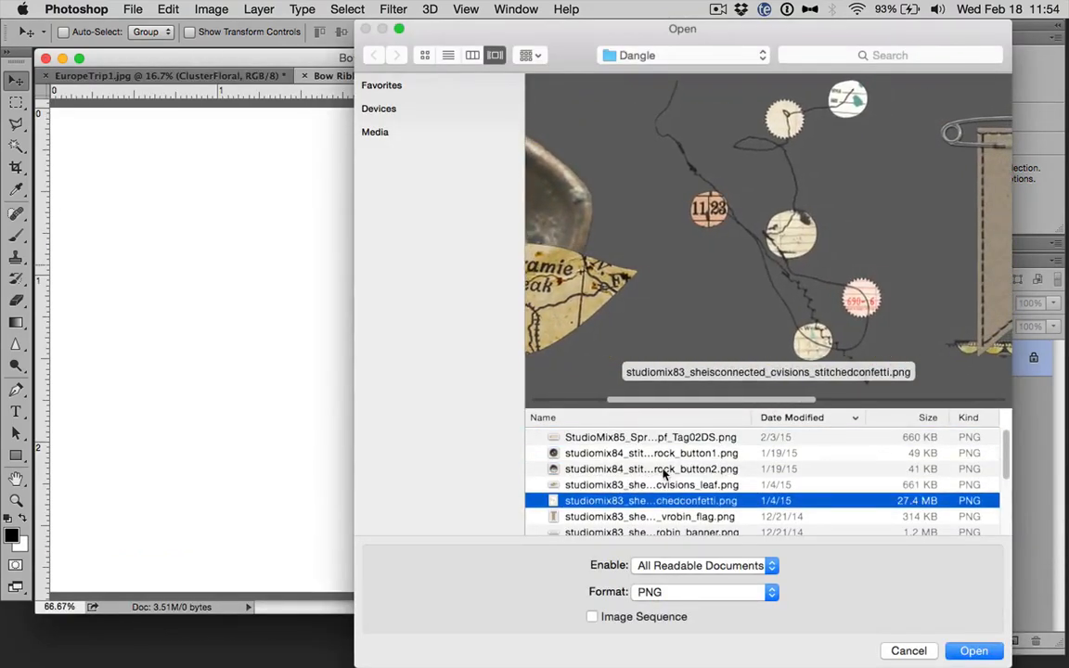
{"action": "key", "text": "Down"}
{"action": "key", "text": "Down"}
{"action": "key", "text": "Down"}
{"action": "key", "text": "Down"}
{"action": "key", "text": "Down"}
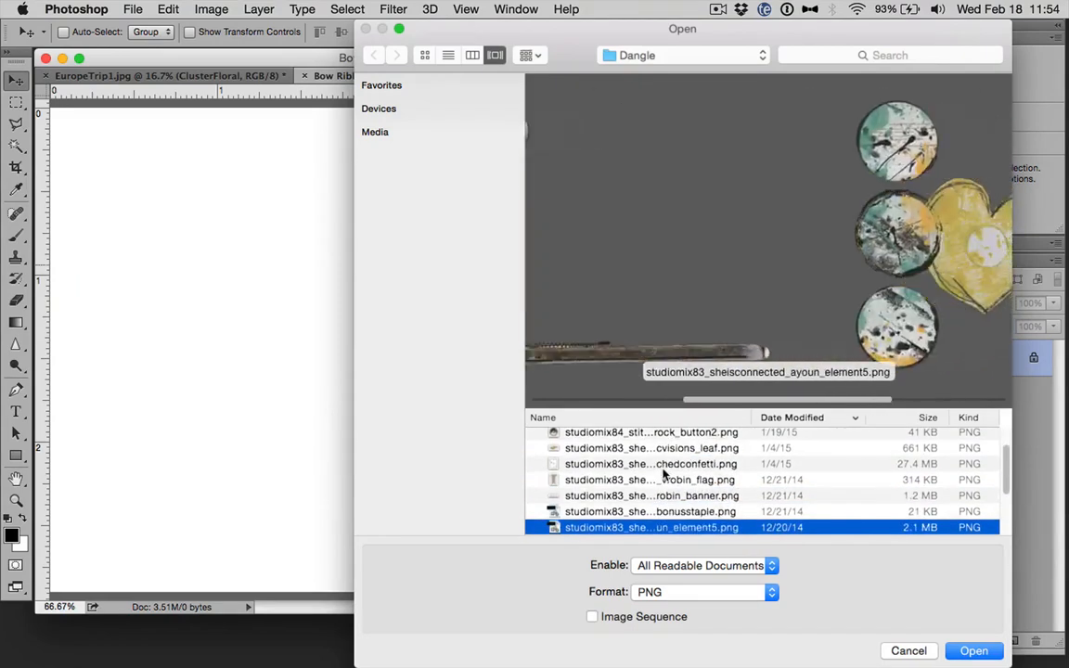
{"action": "key", "text": "Down"}
{"action": "key", "text": "Up"}
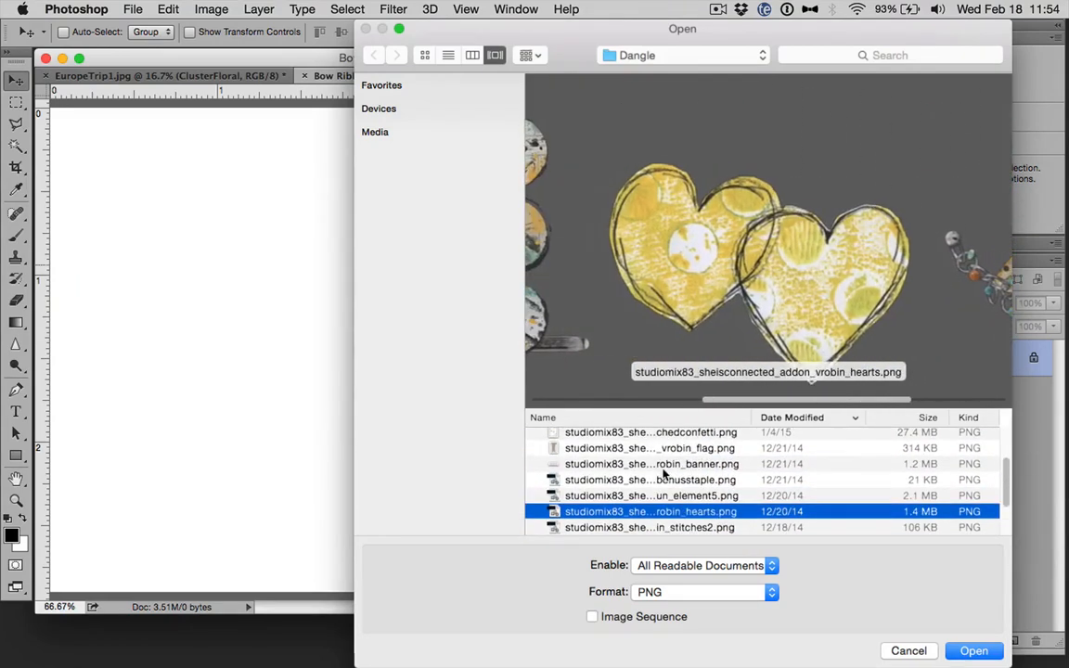
{"action": "key", "text": "Return"}
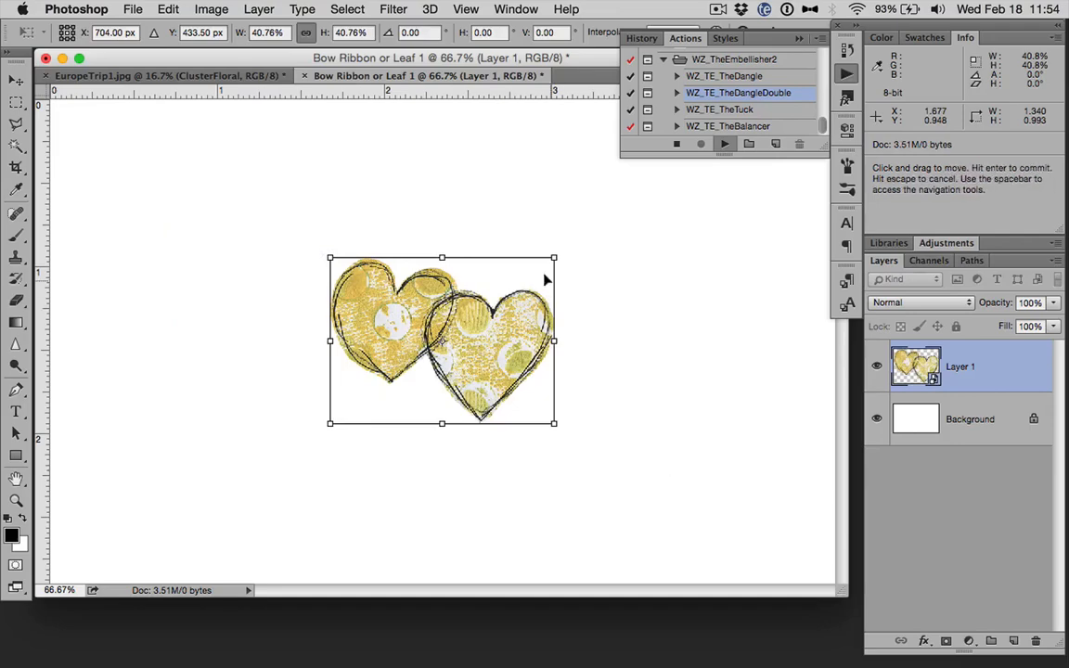
{"action": "left_click_drag", "start_coordinate": [553, 256], "coordinate": [794, 148]}
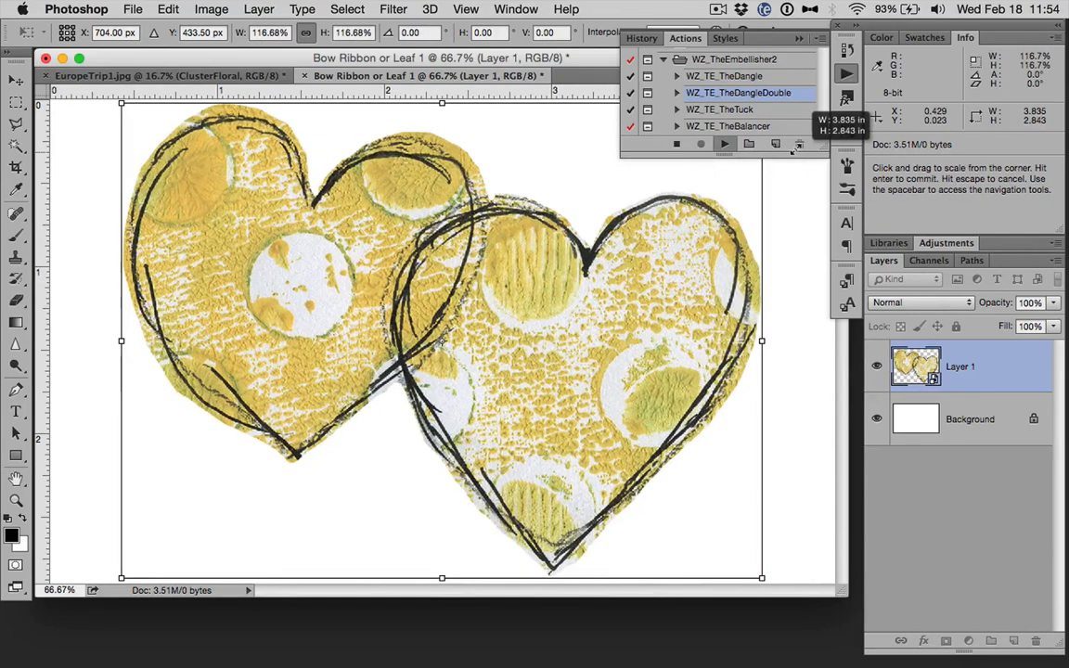
{"action": "key", "text": "Return"}
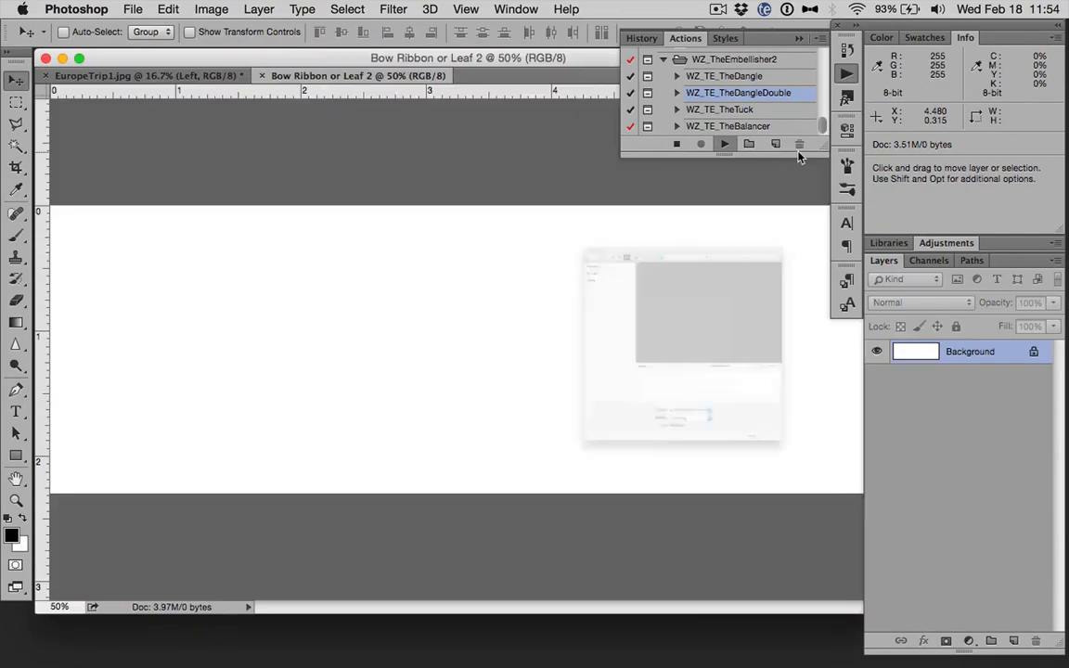
Place studiomix83_sheisconnected_ayoun_element5.png in the Bow Ribbon or Leaf 2 document and transform it to fit the canvas
{"action": "scroll", "coordinate": [714, 464], "scroll_direction": "down", "scroll_amount": 3}
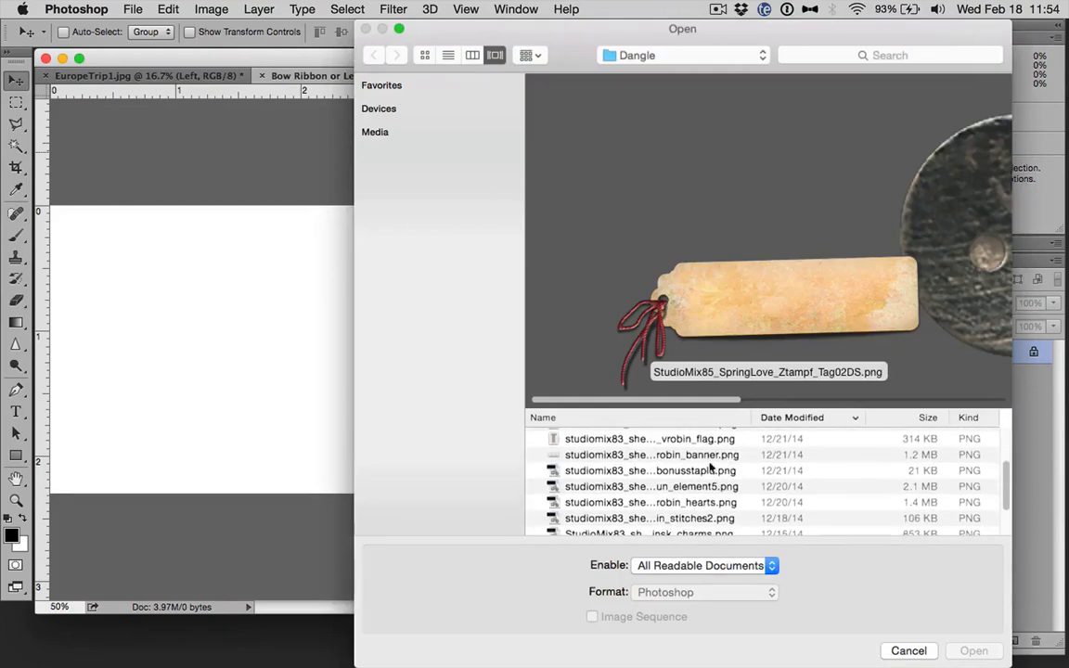
{"action": "left_click", "coordinate": [684, 471]}
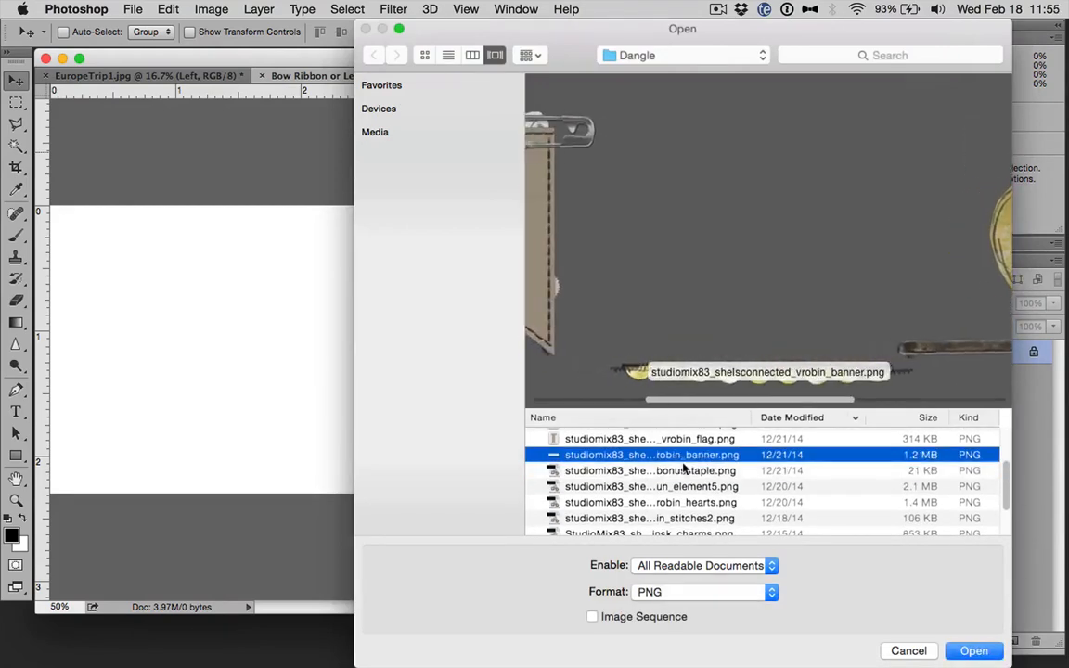
{"action": "key", "text": "Up"}
{"action": "key", "text": "Up"}
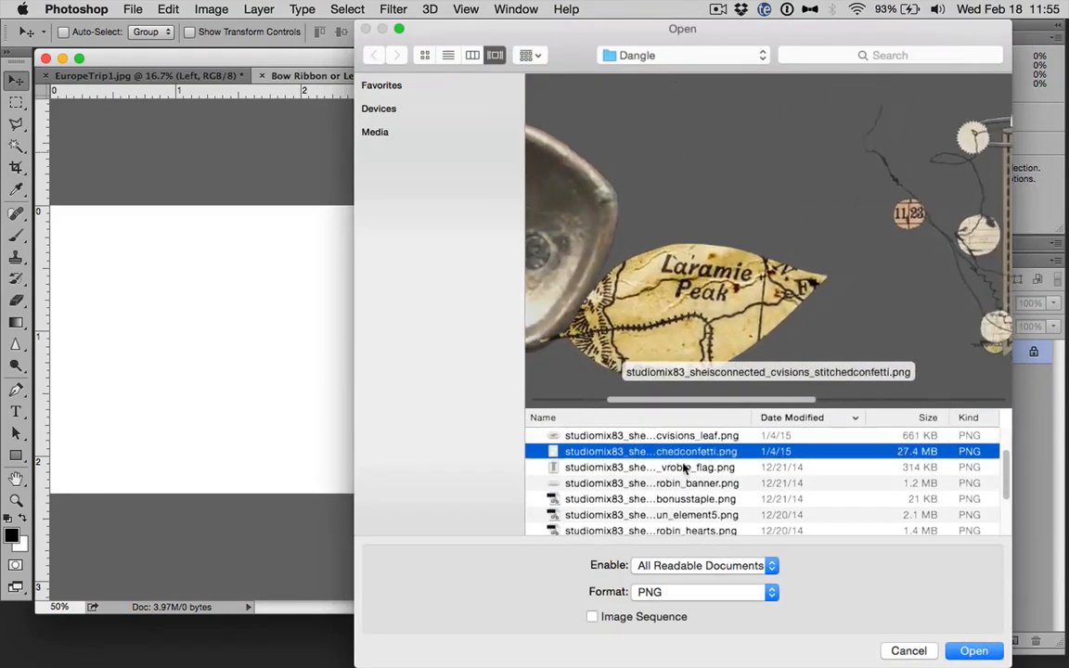
{"action": "key", "text": "Down"}
{"action": "key", "text": "Down"}
{"action": "key", "text": "Down"}
{"action": "key", "text": "Down"}
{"action": "key", "text": "Down"}
{"action": "key", "text": "Up"}
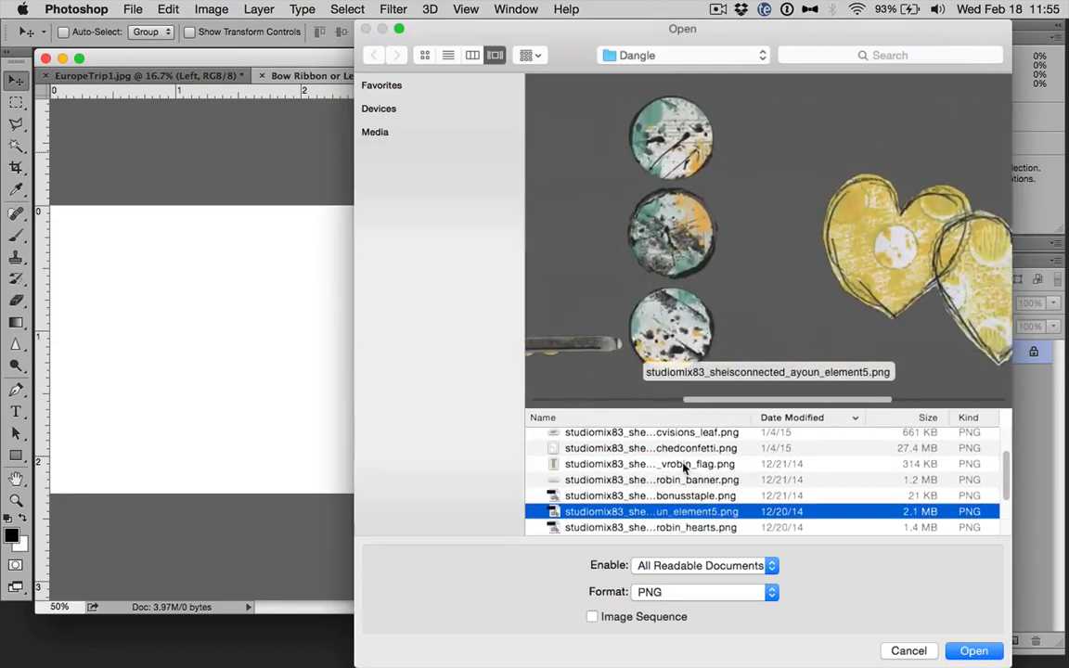
{"action": "key", "text": "Return"}
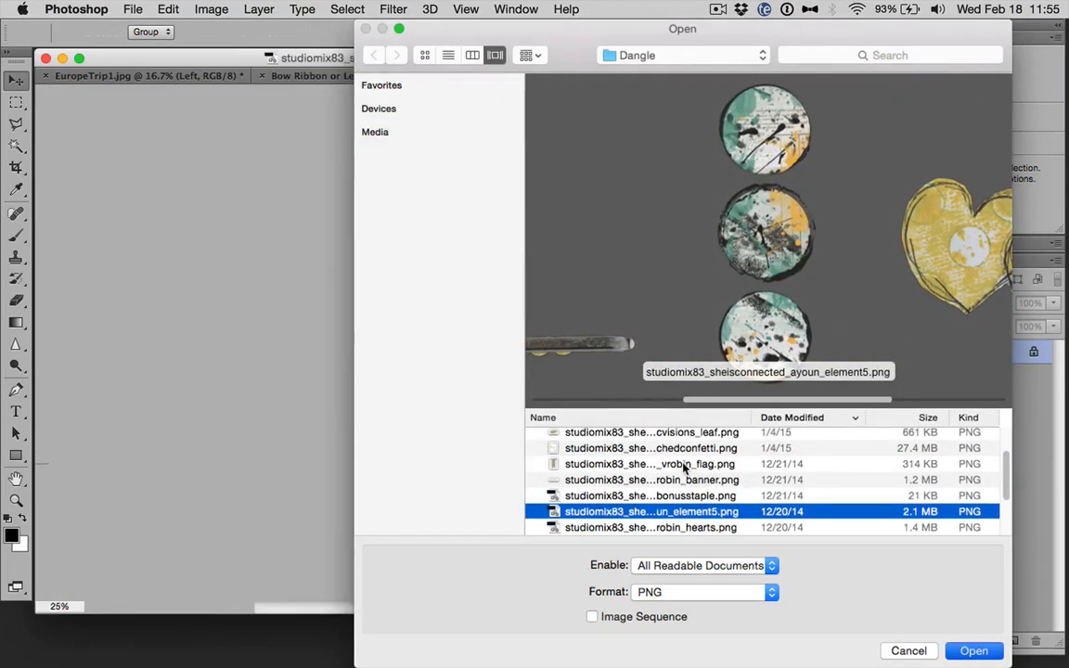
{"action": "left_click_drag", "start_coordinate": [335, 155], "coordinate": [518, 139]}
{"action": "left_click_drag", "start_coordinate": [283, 178], "coordinate": [78, 82]}
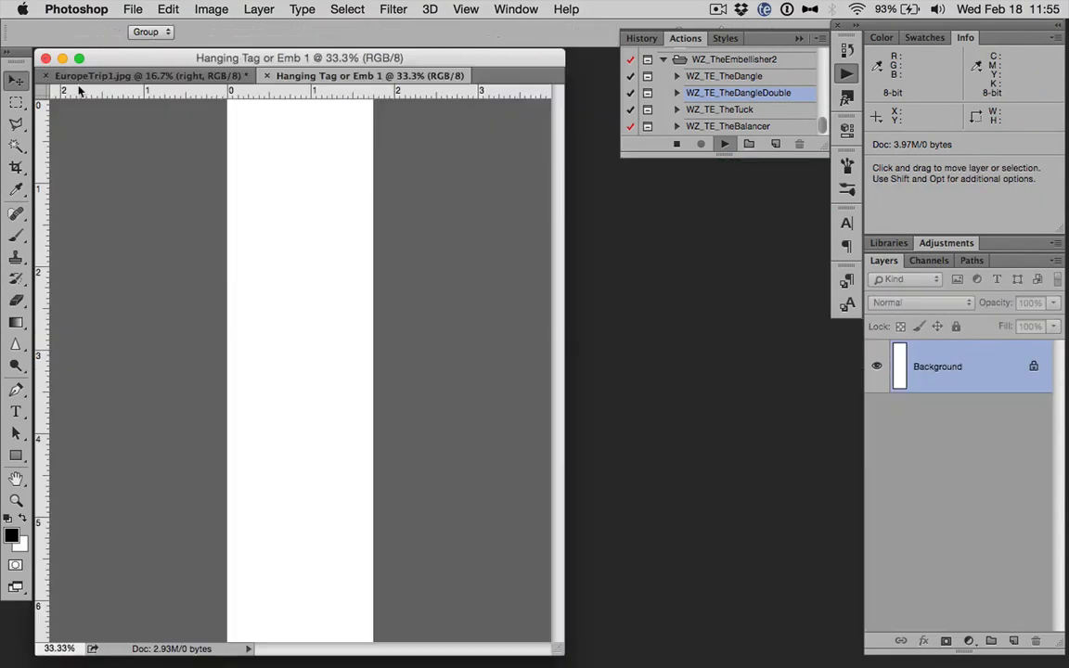
Place studiomix83_sheisconnected_cvisions_stitchedconfetti.png in the Hanging Tag or Emb 1 document
{"action": "key", "text": "super+o"}
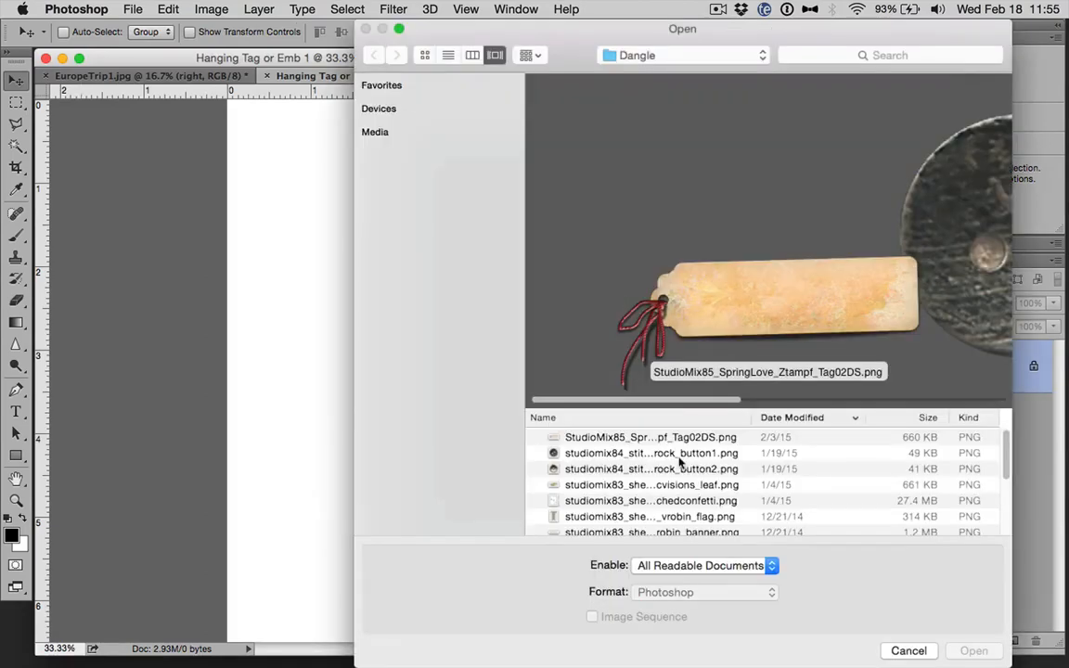
{"action": "key", "text": "Down"}
{"action": "key", "text": "Down"}
{"action": "key", "text": "Down"}
{"action": "key", "text": "Down"}
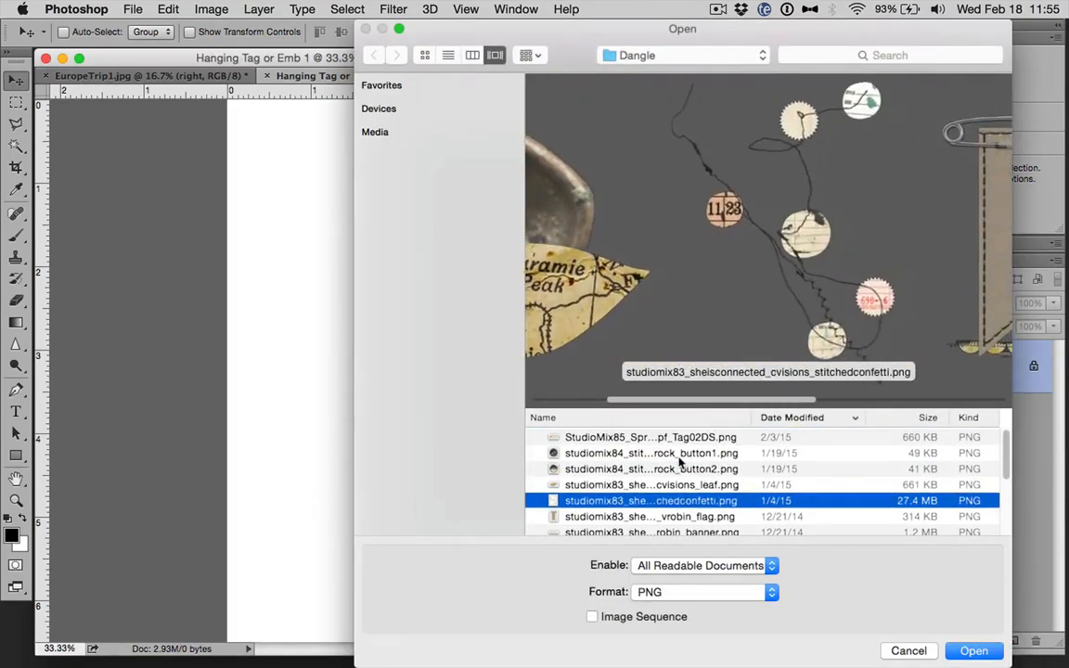
{"action": "key", "text": "Return"}
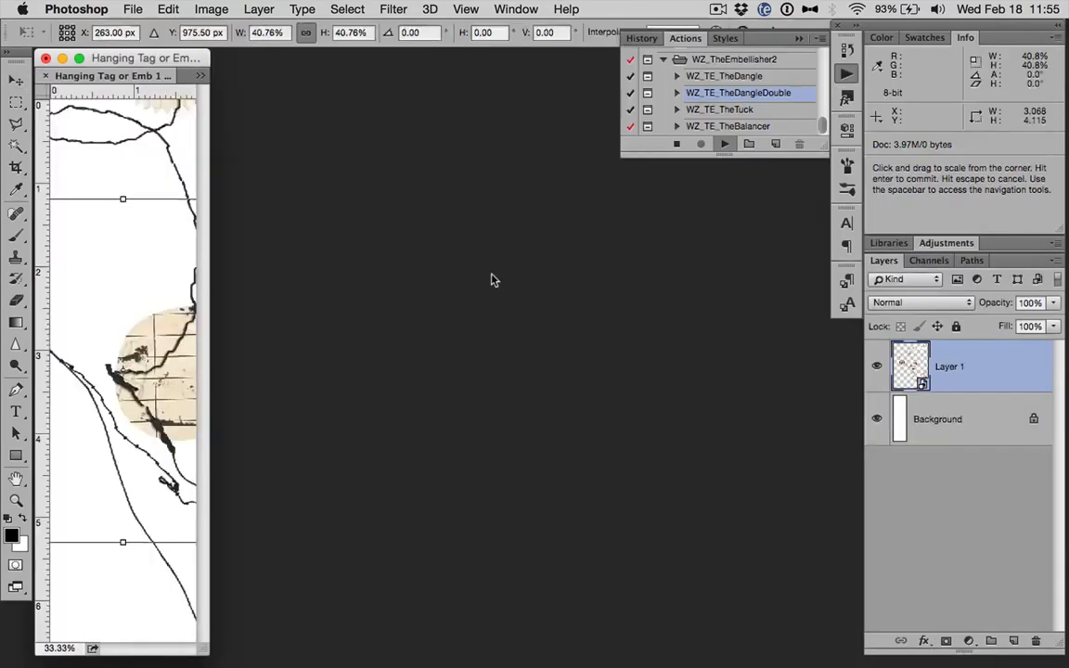
Rotate the stitched confetti about 33.5°, scale it proportionally to about 49%, align it with the canvas's upper edge, and apply the transformation
{"action": "left_click_drag", "start_coordinate": [100, 132], "coordinate": [90, 110]}
{"action": "key", "text": "super+equal"}
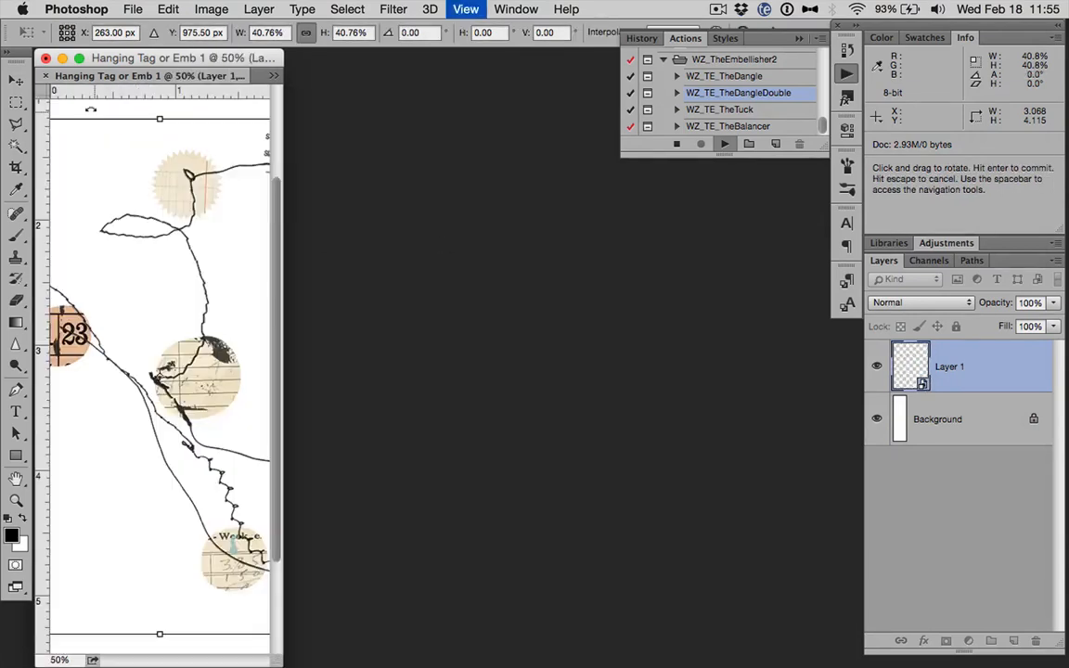
{"action": "key", "text": "super+minus"}
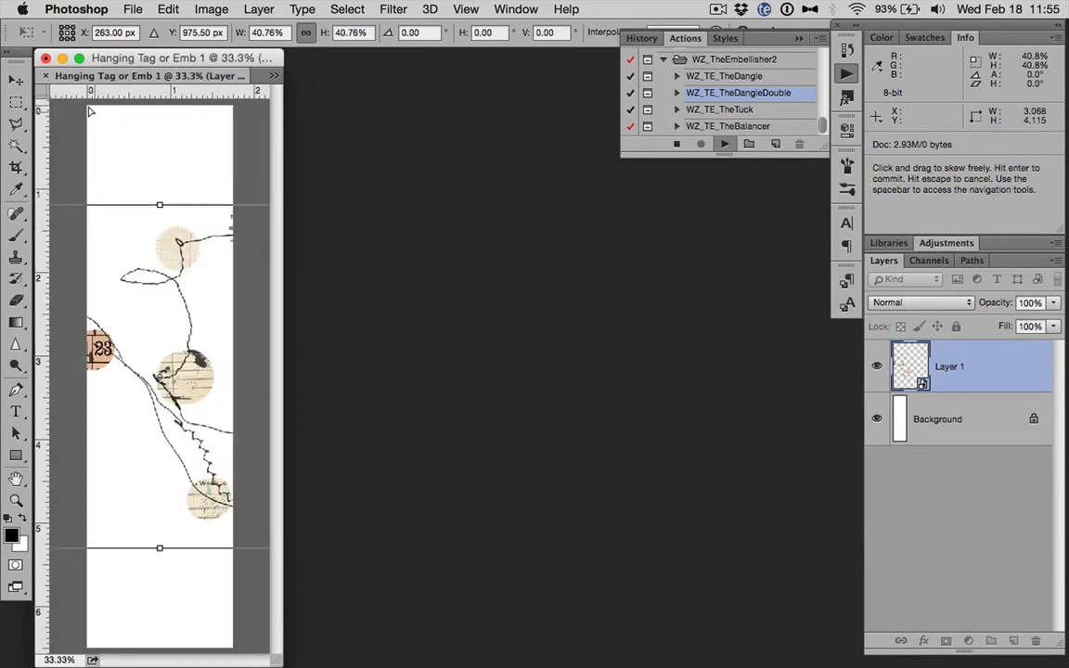
{"action": "key", "text": "super+minus"}
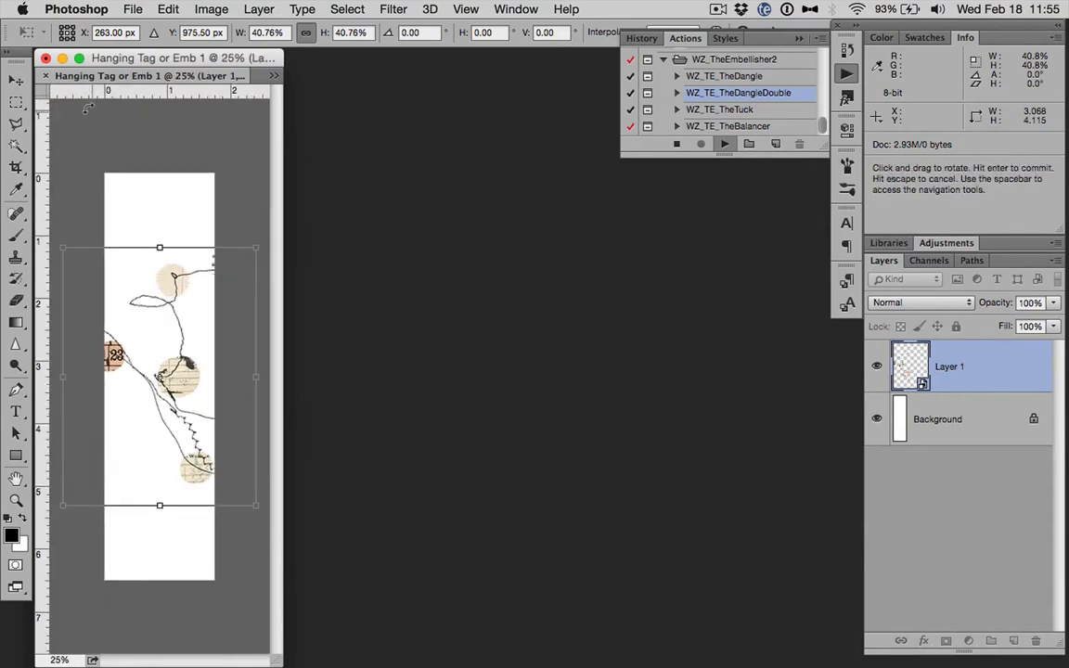
{"action": "left_click_drag", "start_coordinate": [250, 244], "coordinate": [179, 285]}
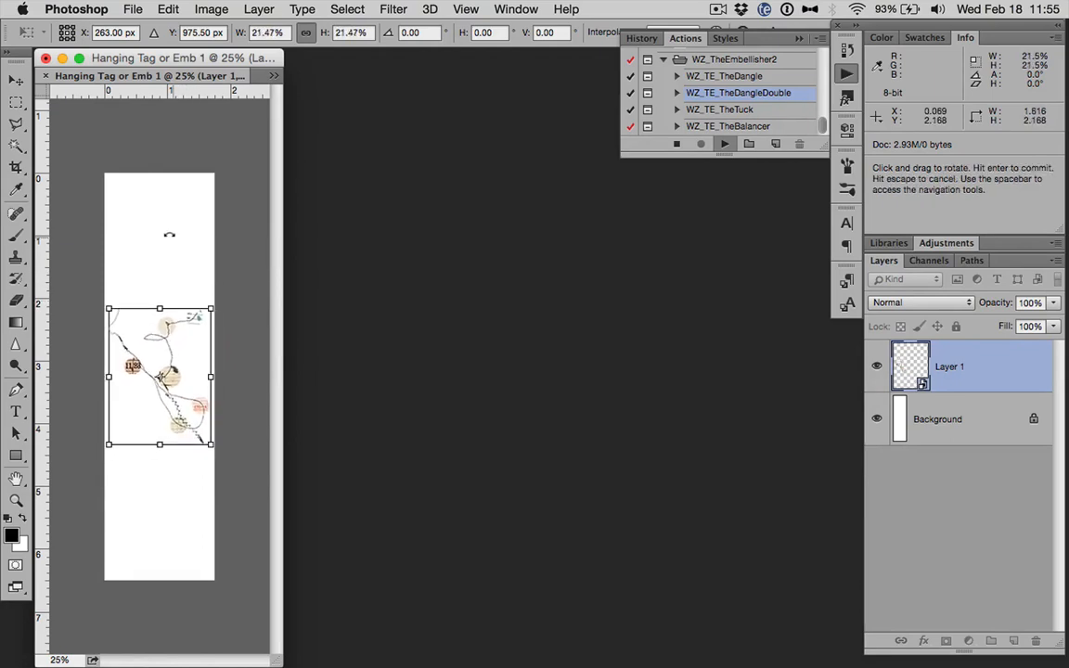
{"action": "left_click_drag", "start_coordinate": [167, 231], "coordinate": [260, 239]}
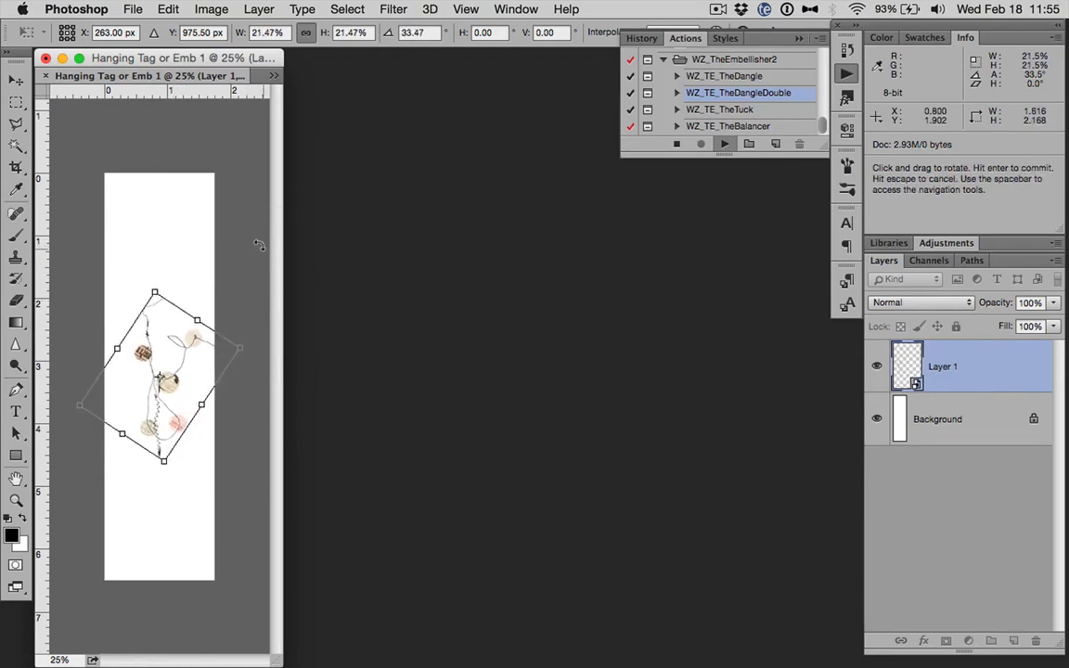
{"action": "left_click_drag", "start_coordinate": [154, 291], "coordinate": [144, 181]}
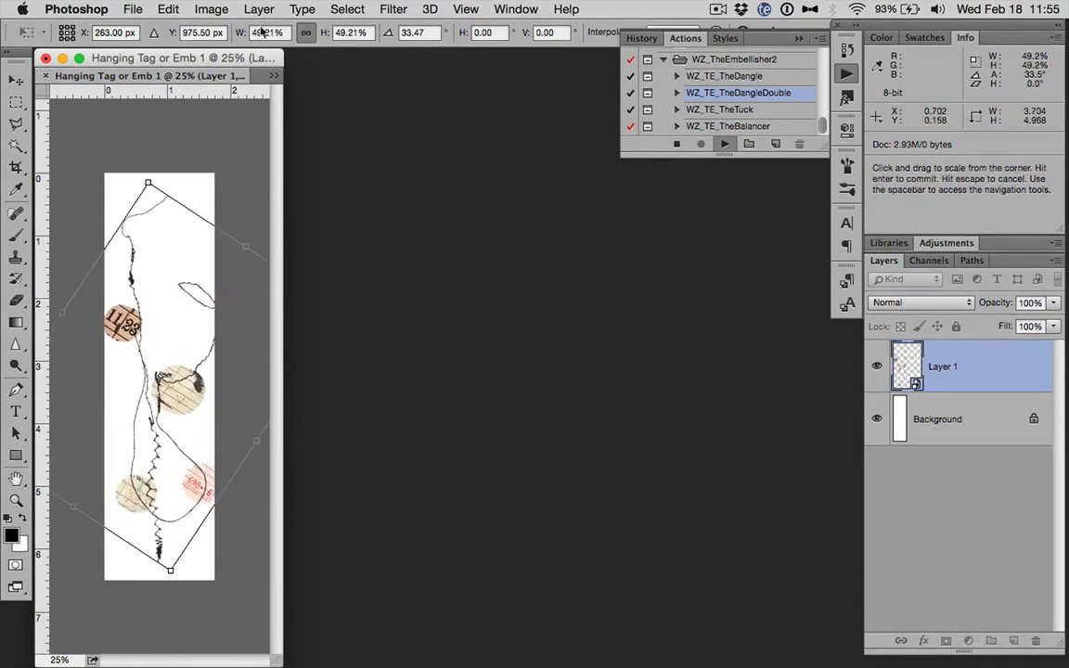
{"action": "mouse_move", "coordinate": [173, 252]}
{"action": "left_mouse_down"}
{"action": "mouse_move", "coordinate": [187, 245]}
{"action": "mouse_move", "coordinate": [168, 256]}
{"action": "left_mouse_up"}
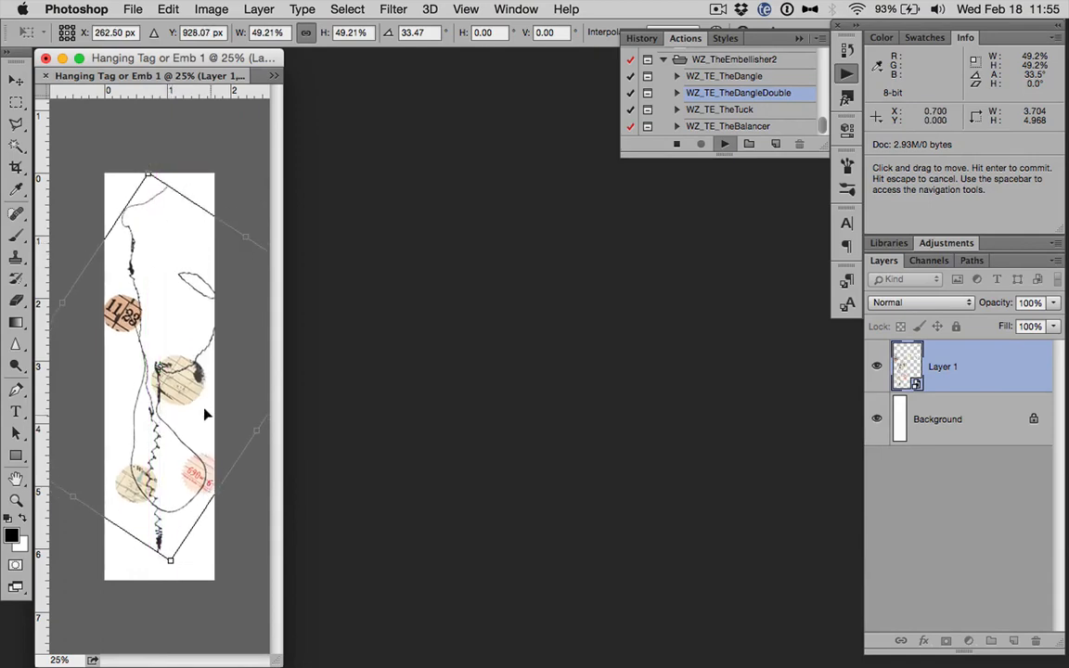
{"action": "key", "text": "Return"}
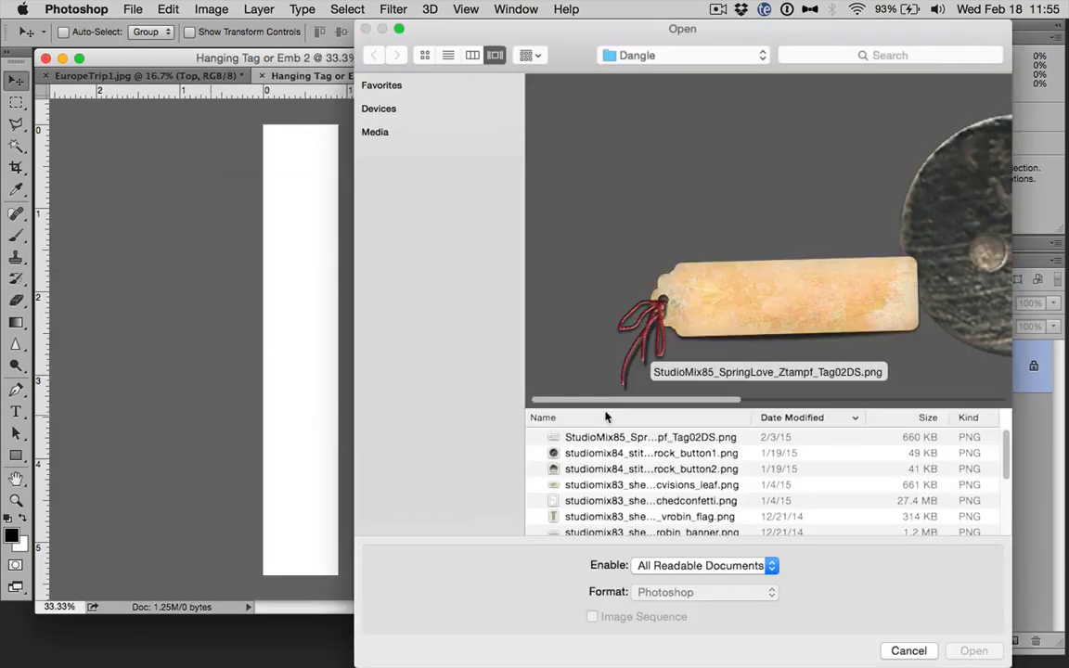
Place studiomix83_sheisconnected_addon_vrobin_flag.png in the Hanging Tag or Emb 2 document, enlarge it to fill the canvas width, and apply the transformation
{"action": "key", "text": "Down"}
{"action": "key", "text": "Down"}
{"action": "key", "text": "Down"}
{"action": "key", "text": "Down"}
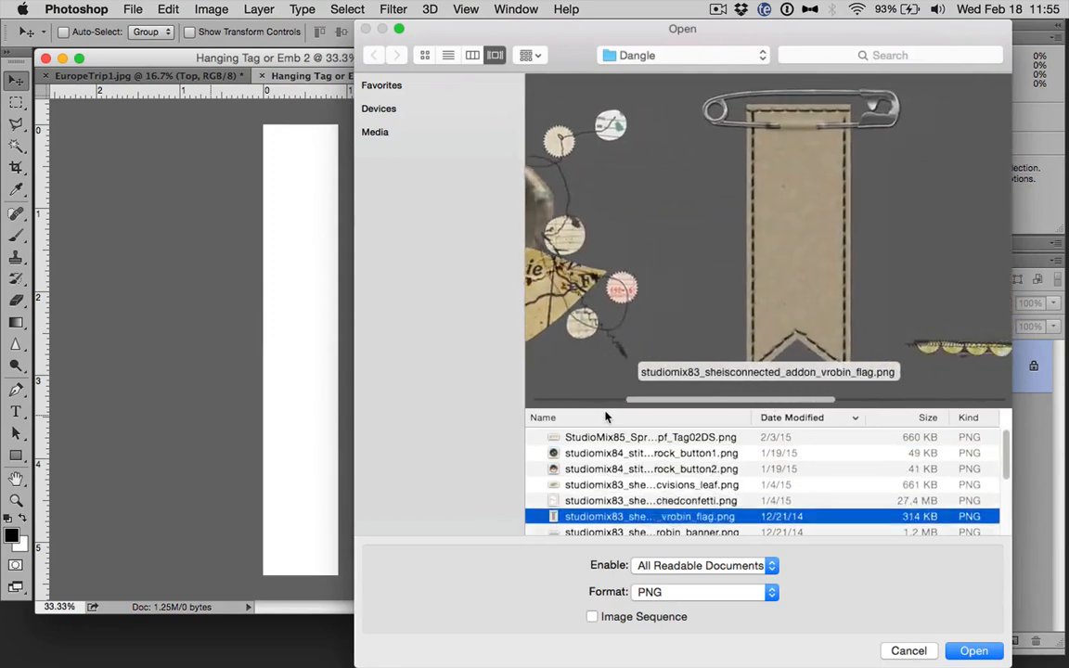
{"action": "key", "text": "Up"}
{"action": "key", "text": "Return"}
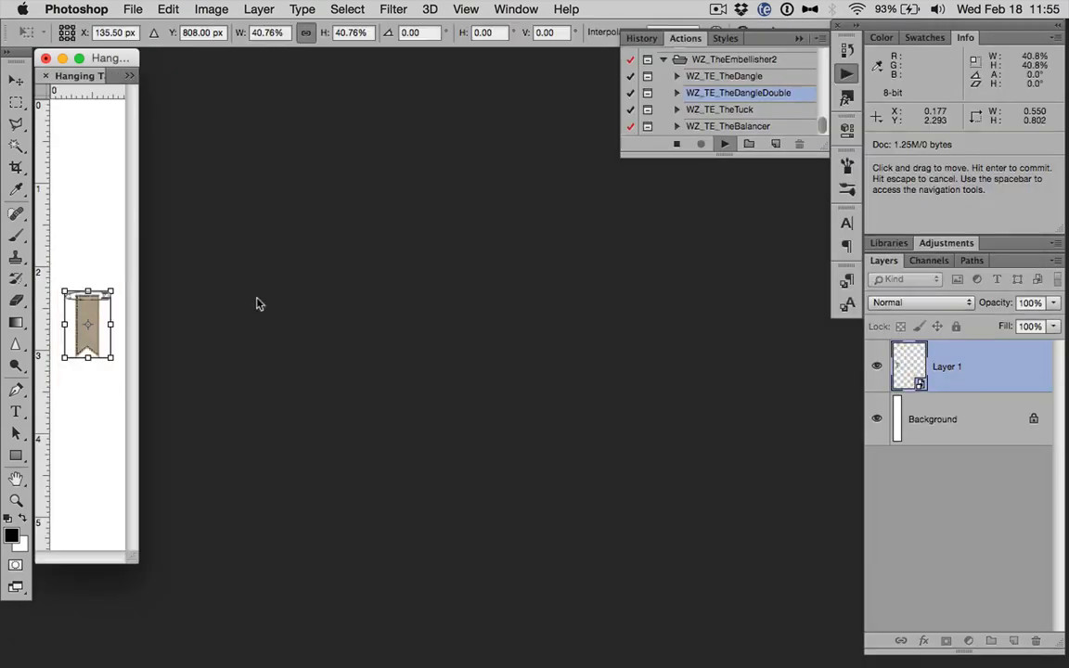
{"action": "left_click_drag", "start_coordinate": [110, 291], "coordinate": [153, 216]}
{"action": "key", "text": "Return"}
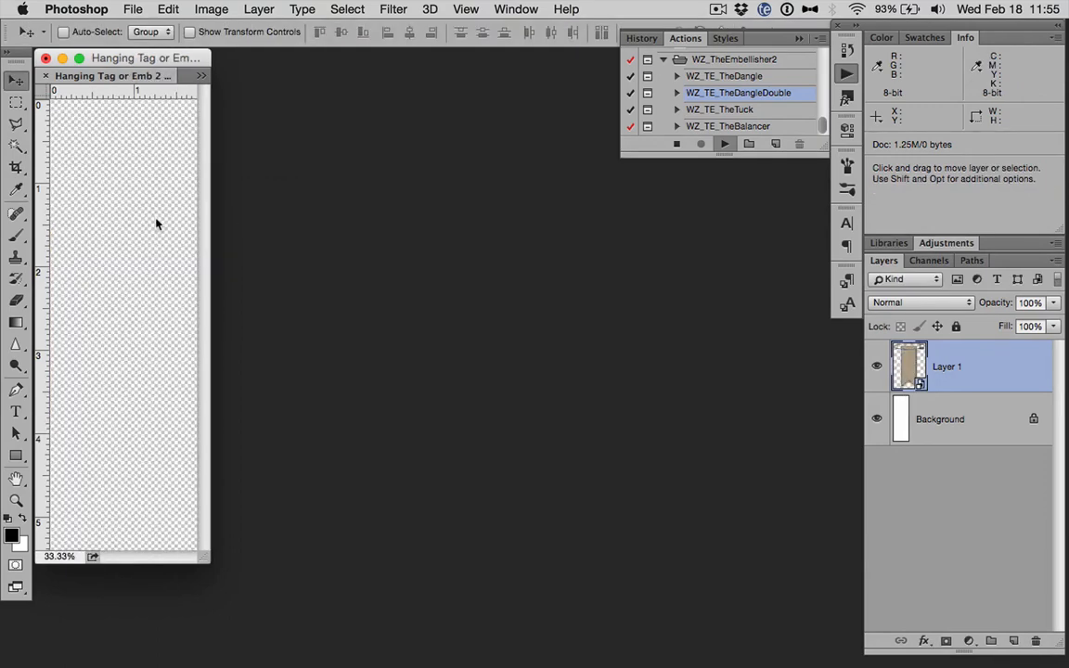
Place the StudioMix83 dinsk_flower.png image from the Dangle folder in the Flower Button or Fastener document
{"action": "key", "text": "Down"}
{"action": "key", "text": "Down"}
{"action": "key", "text": "Down"}
{"action": "key", "text": "Down"}
{"action": "key", "text": "Down"}
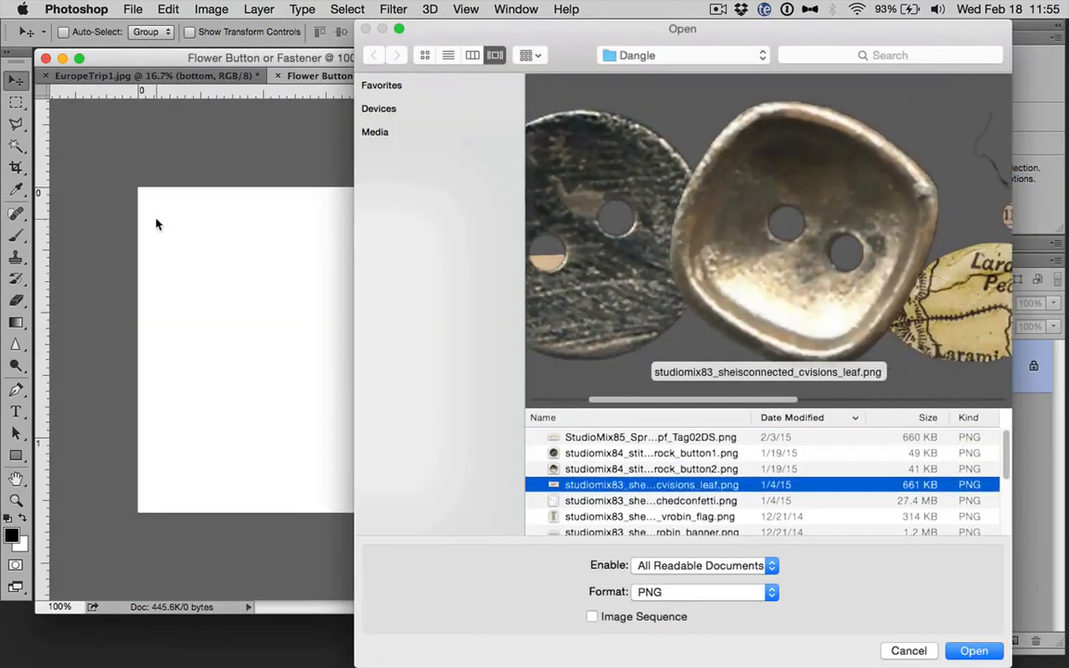
{"action": "key", "text": "Down"}
{"action": "key", "text": "Down"}
{"action": "key", "text": "Down"}
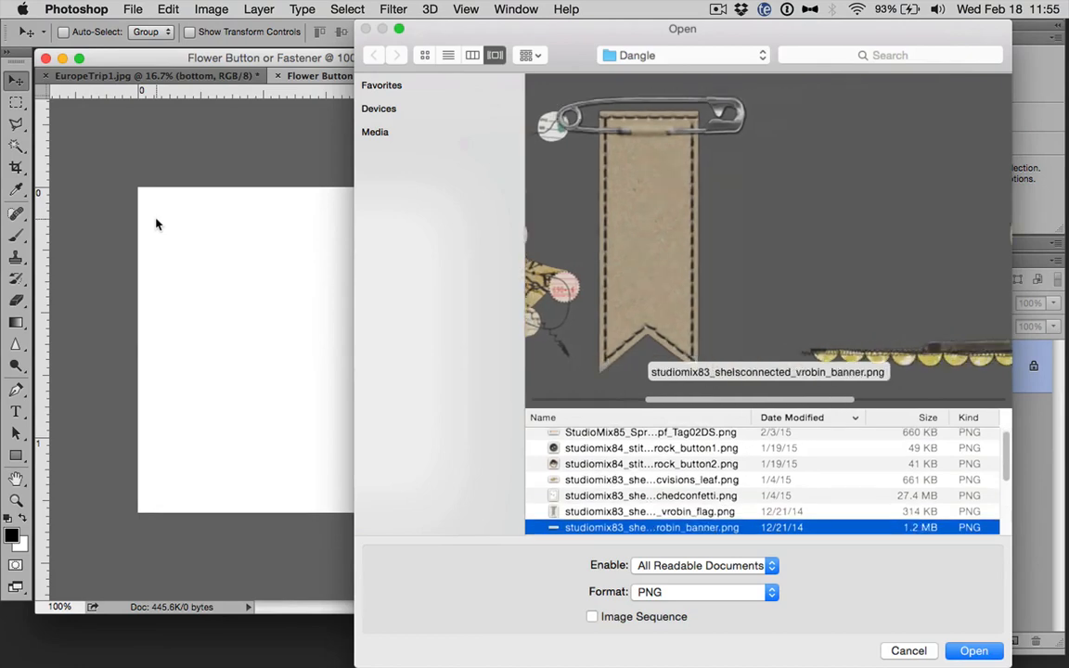
{"action": "key", "text": "Down"}
{"action": "key", "text": "Down"}
{"action": "key", "text": "Down"}
{"action": "key", "text": "Down"}
{"action": "key", "text": "Down"}
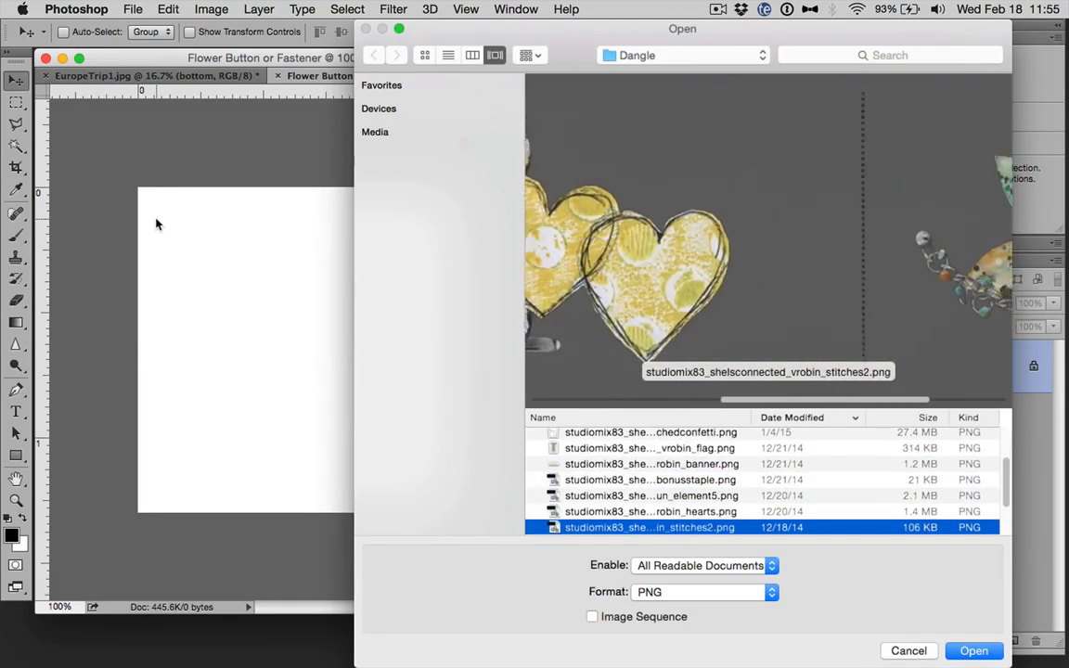
{"action": "key", "text": "Down"}
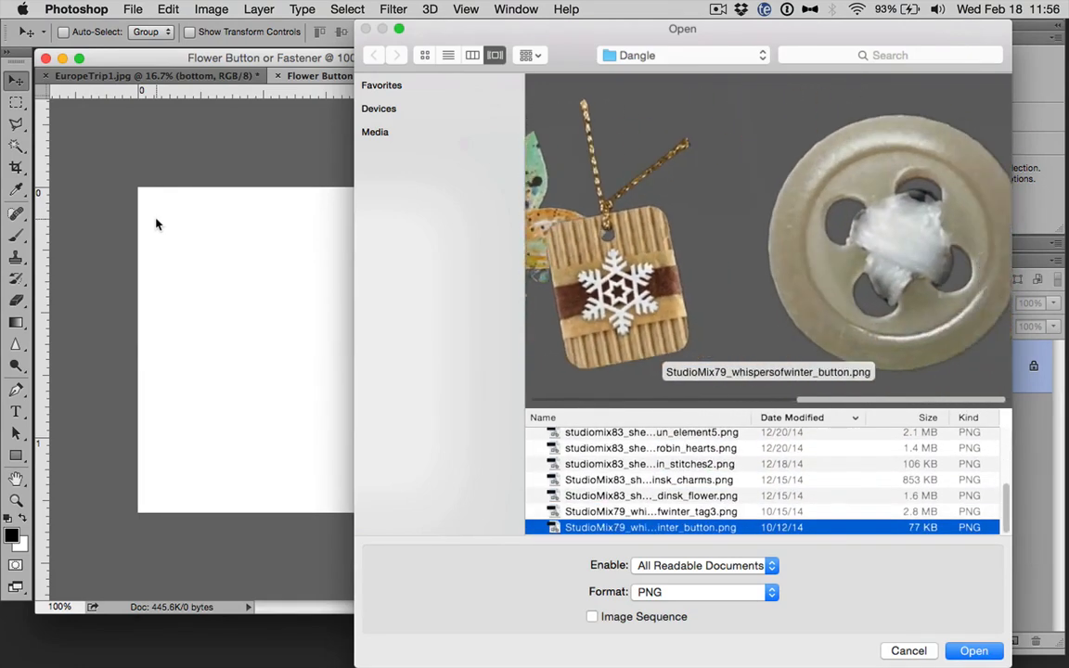
{"action": "key", "text": "Up"}
{"action": "key", "text": "Up"}
{"action": "key", "text": "Return"}
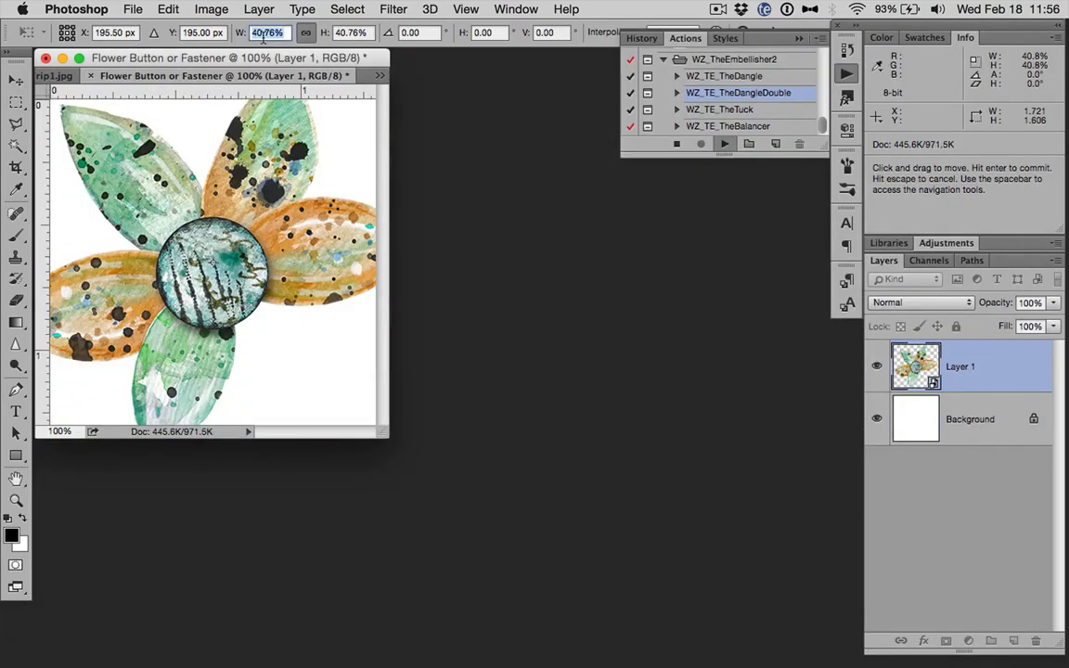
Scale the placed flower proportionally to about 32% so it fits the canvas, and apply the transformation
{"action": "type", "text": "20"}
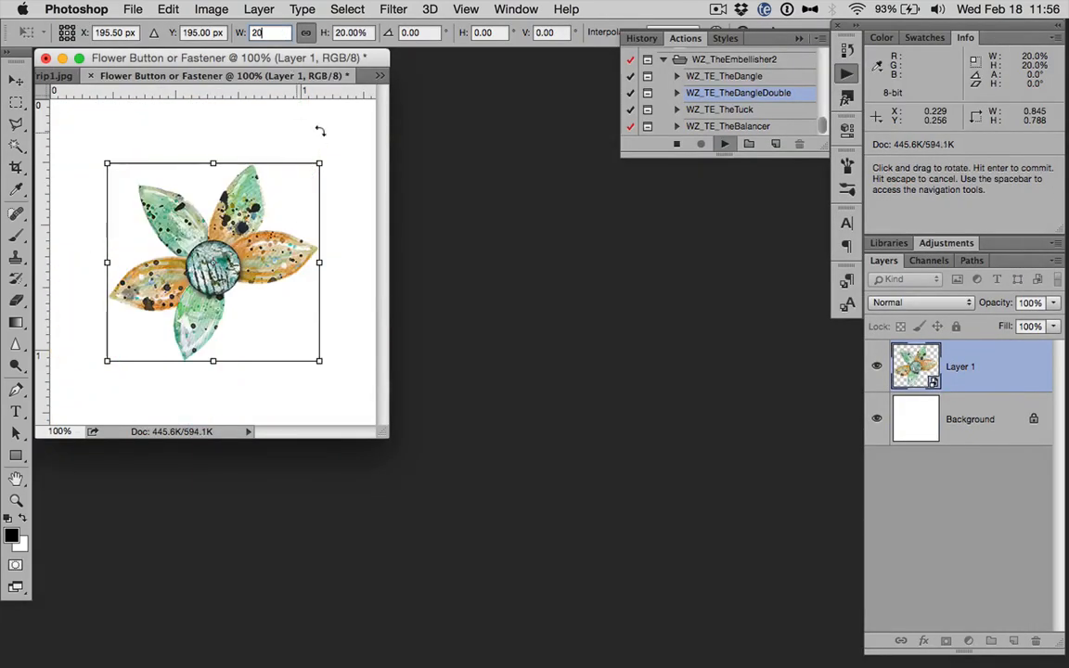
{"action": "left_click_drag", "start_coordinate": [319, 163], "coordinate": [367, 93]}
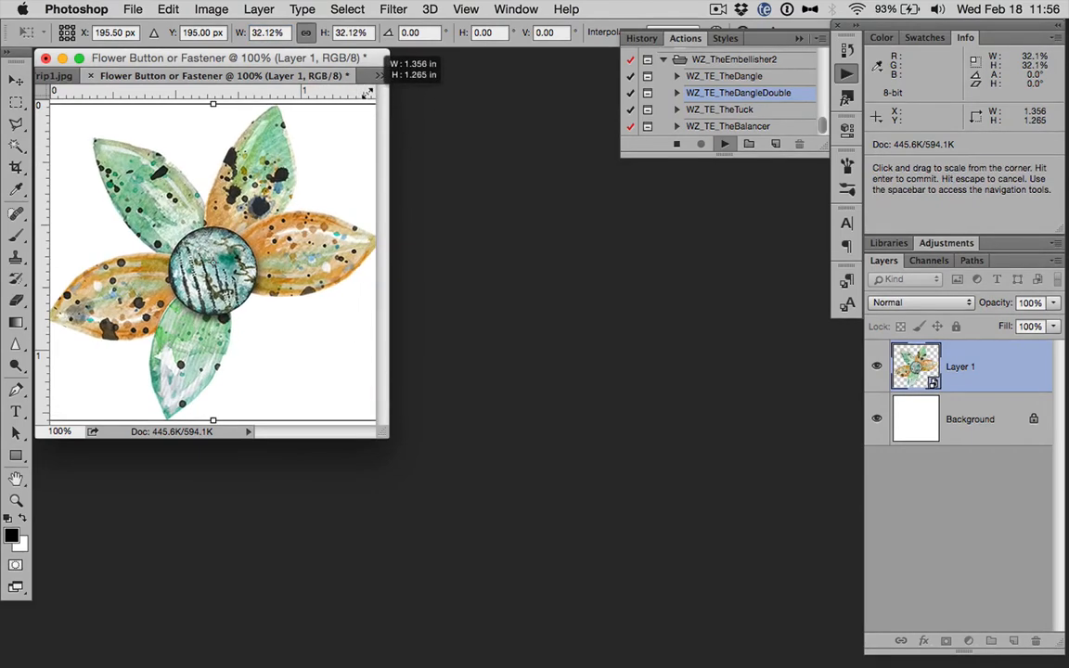
{"action": "key", "text": "Return"}
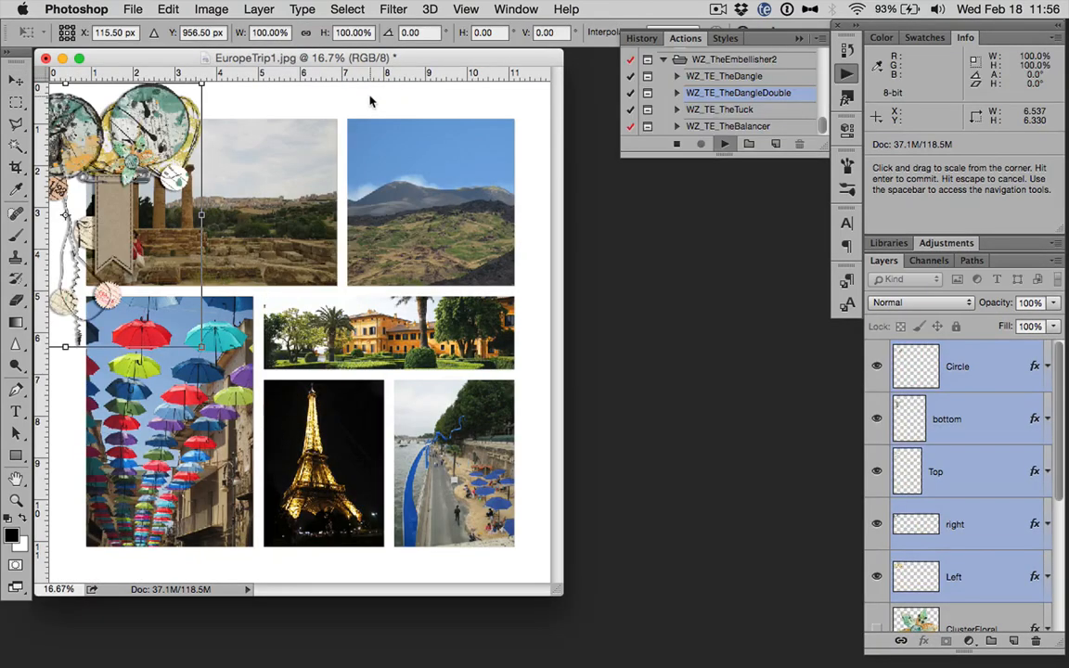
Place the combined cluster over the upper-left photo corner, then scale ClusterLeaf2 to about 44% and center it over the hearts
{"action": "mouse_move", "coordinate": [129, 128]}
{"action": "left_mouse_down"}
{"action": "mouse_move", "coordinate": [258, 142]}
{"action": "mouse_move", "coordinate": [119, 126]}
{"action": "left_mouse_up"}
{"action": "key", "text": "Return"}
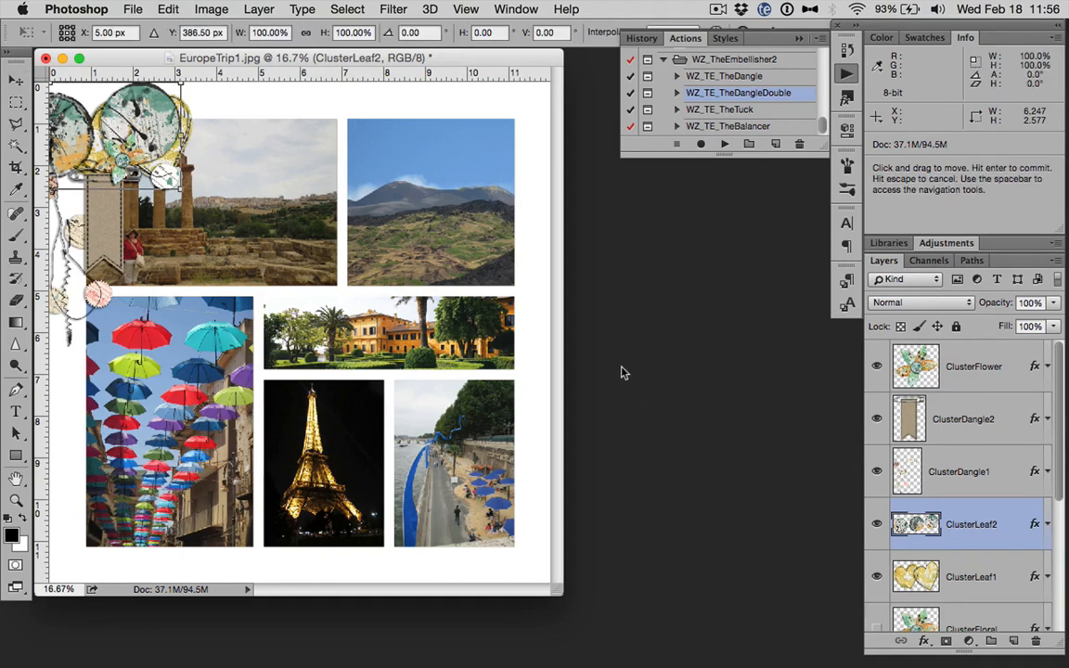
{"action": "left_click_drag", "start_coordinate": [174, 185], "coordinate": [135, 159]}
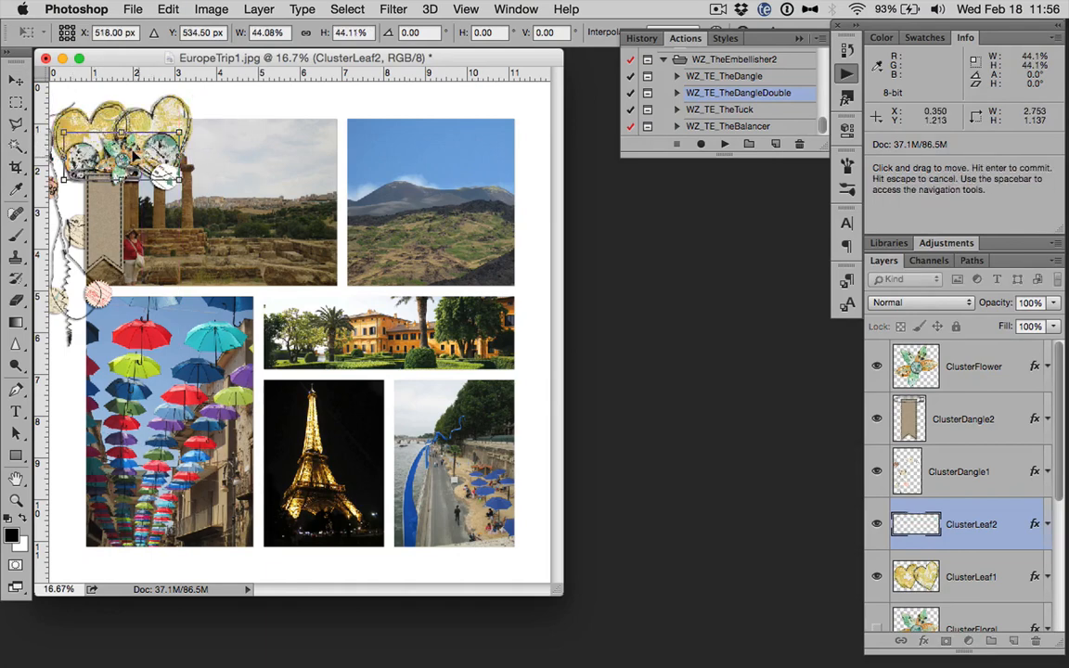
{"action": "key", "text": "Return"}
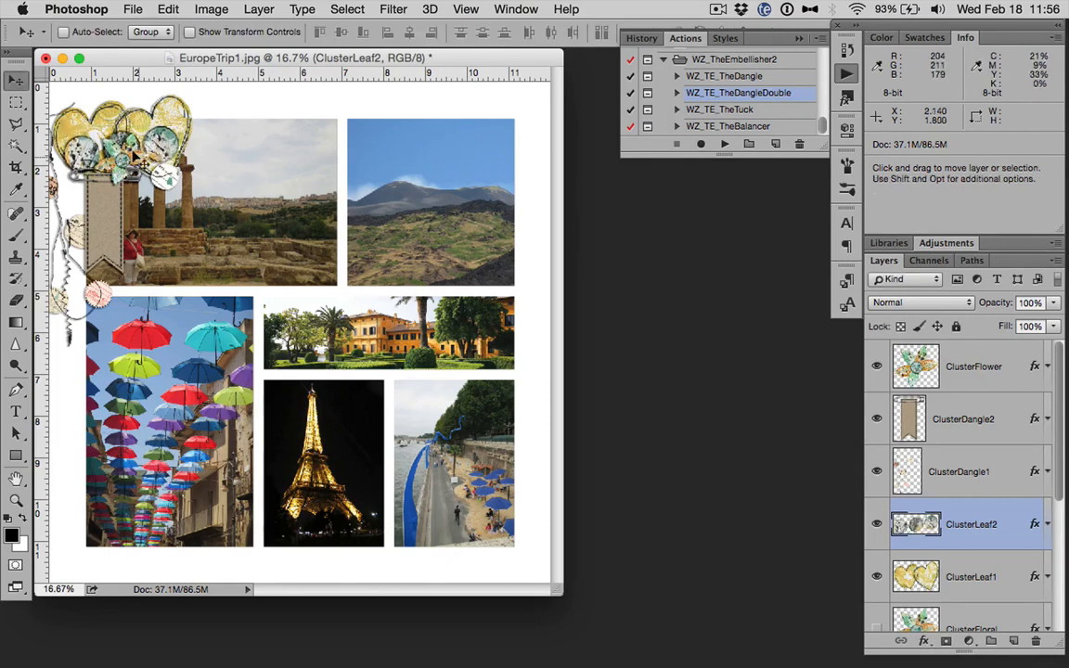
Scale ClusterLeaf1 to about 78%, rotate it about -15°, and reposition it behind the ClusterLeaf2 elements
{"action": "key", "text": "super+t"}
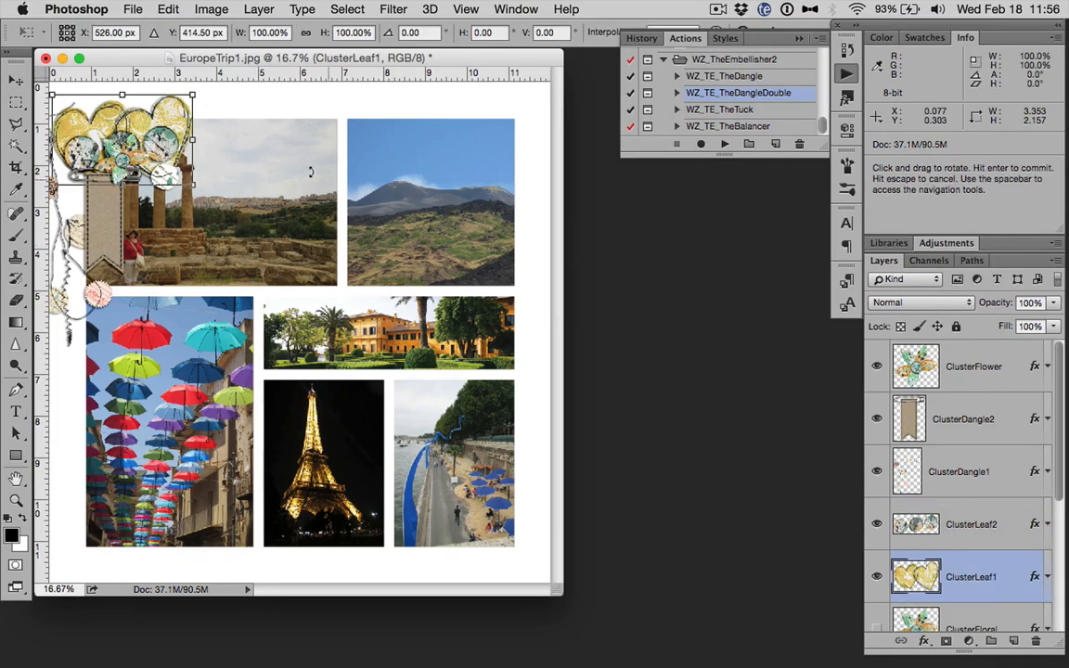
{"action": "left_click_drag", "start_coordinate": [189, 90], "coordinate": [130, 117]}
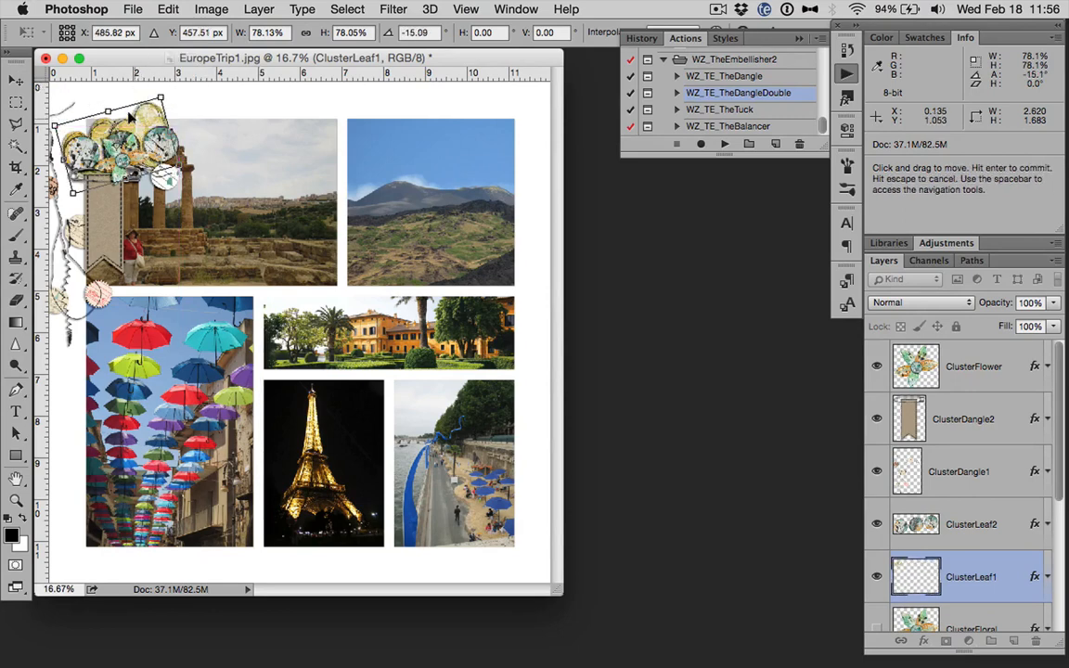
{"action": "key", "text": "Return"}
Shift ClusterDangle1 right behind the flag, and move ClusterFlower to the flag's upper-left corner
{"action": "left_click", "coordinate": [960, 455]}
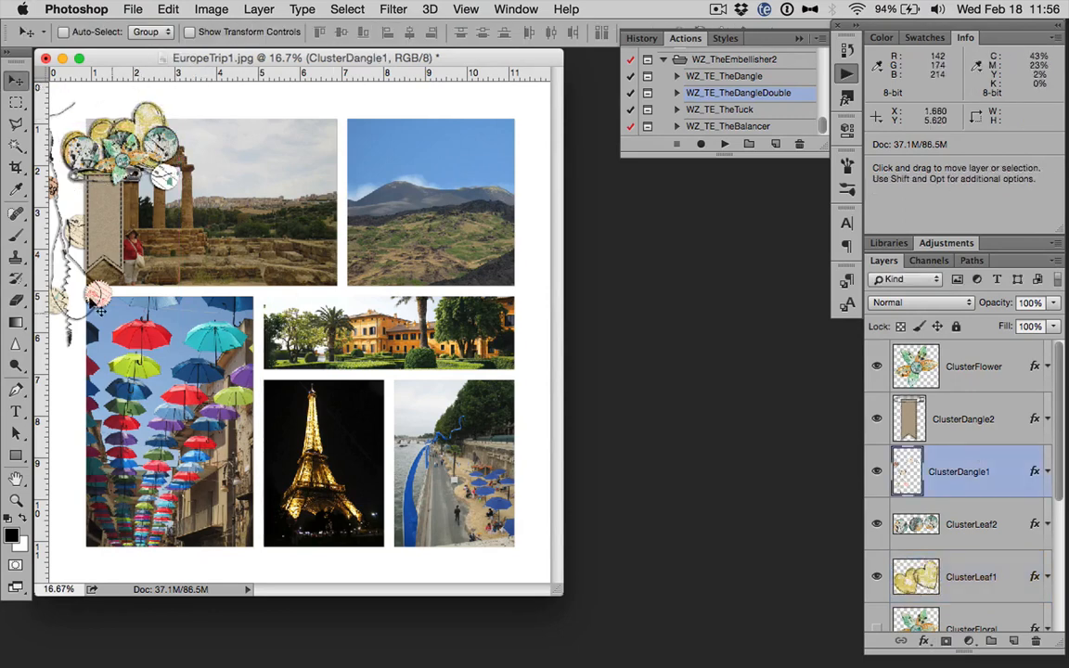
{"action": "left_click_drag", "start_coordinate": [67, 270], "coordinate": [109, 276]}
{"action": "left_click", "coordinate": [977, 376]}
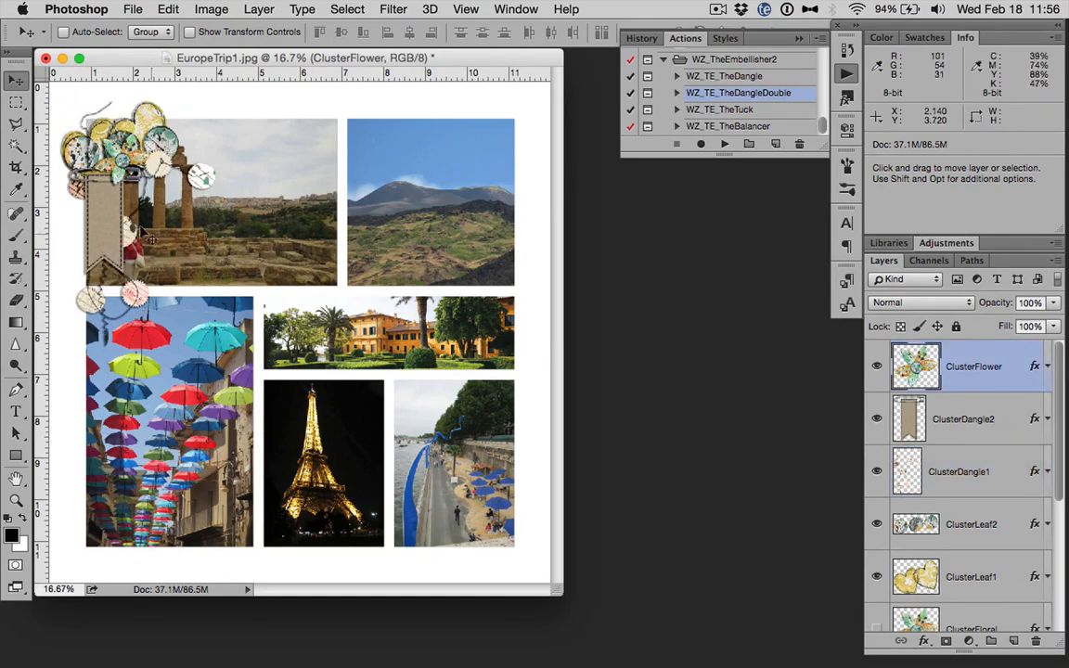
{"action": "left_click_drag", "start_coordinate": [127, 152], "coordinate": [96, 178]}
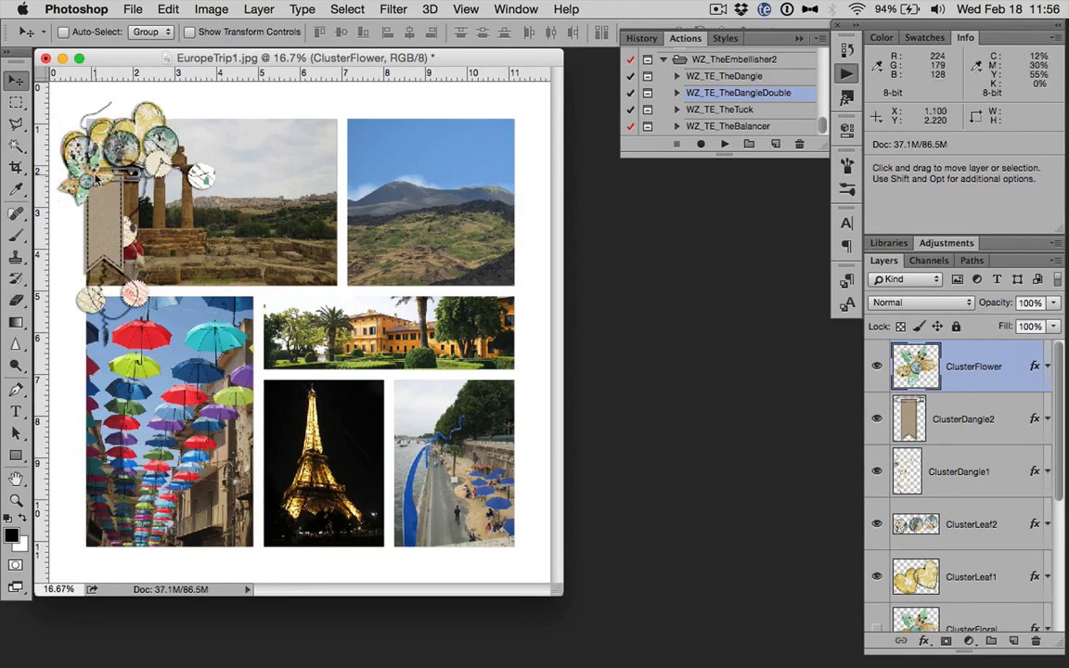
Reorder ClusterLeaf2 below ClusterLeaf1, lower the hearts slightly, and offset ClusterLeaf2 up and right so it peeks out behind them
{"action": "left_click", "coordinate": [978, 543]}
{"action": "key", "text": "super+bracketleft"}
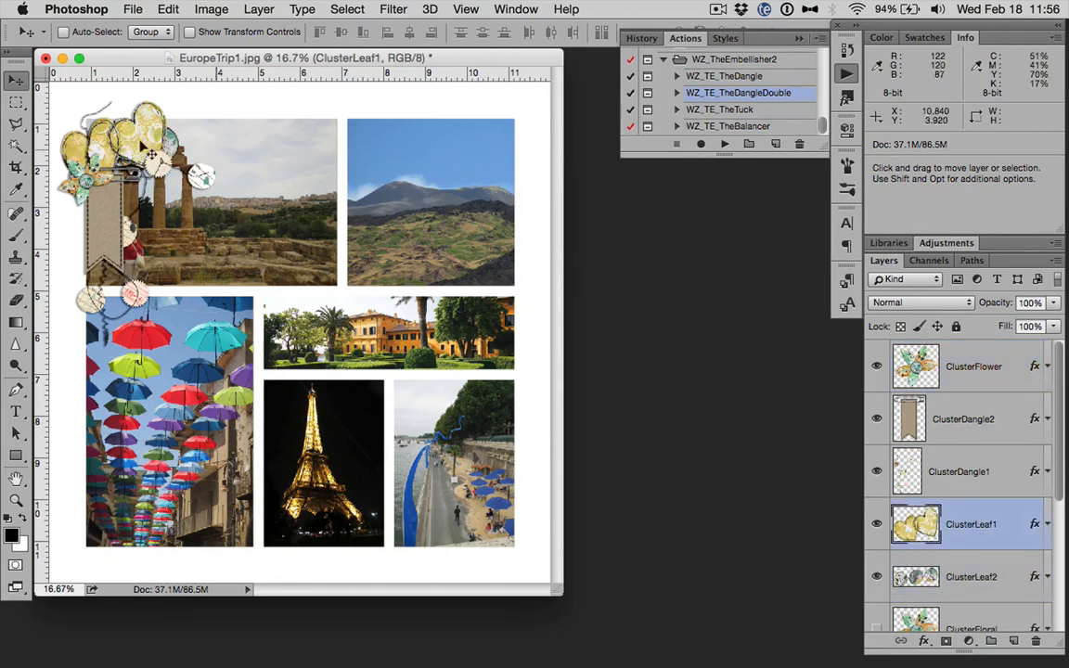
{"action": "mouse_move", "coordinate": [113, 139]}
{"action": "left_mouse_down"}
{"action": "mouse_move", "coordinate": [118, 125]}
{"action": "mouse_move", "coordinate": [116, 148]}
{"action": "left_mouse_up"}
{"action": "left_click", "coordinate": [965, 474]}
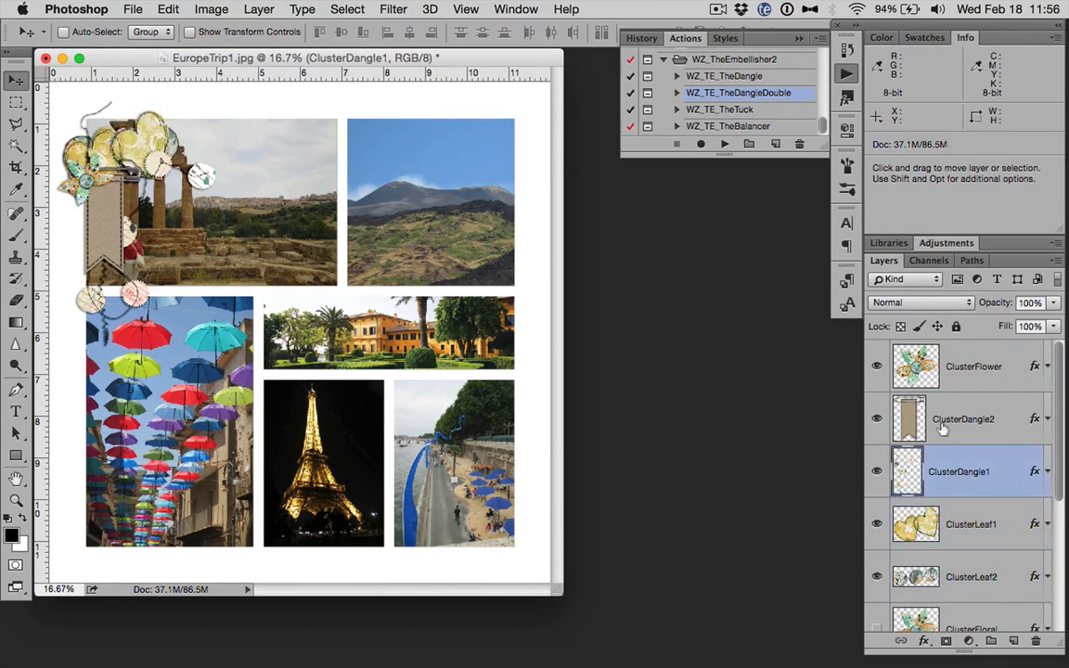
{"action": "left_click", "coordinate": [959, 583]}
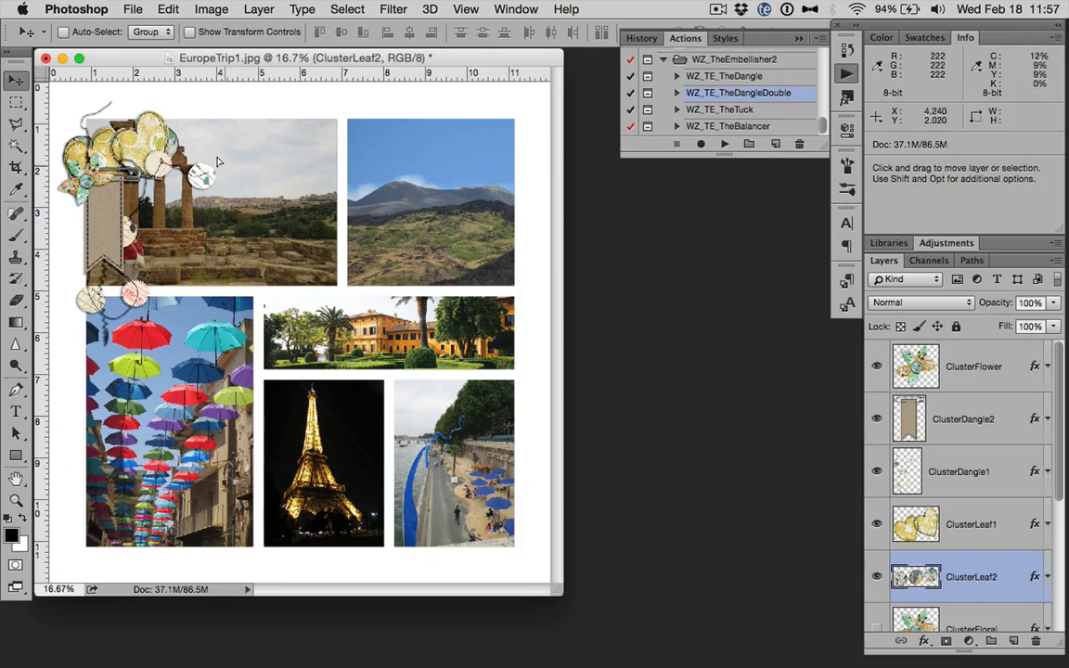
{"action": "left_click_drag", "start_coordinate": [218, 162], "coordinate": [227, 159]}
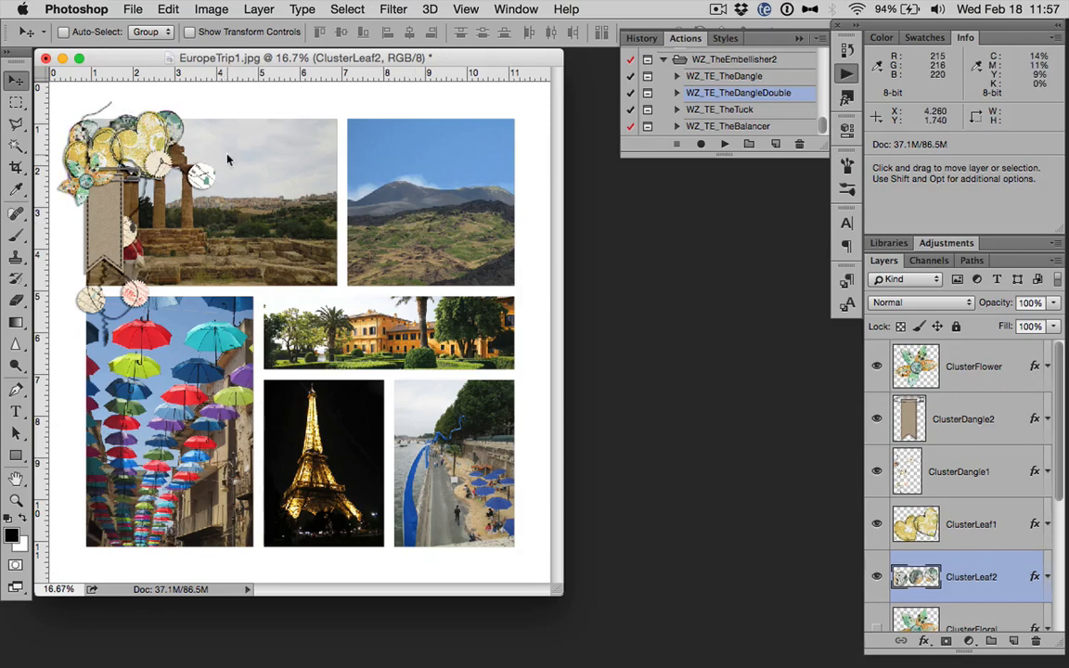
Flip ClusterDangle1 horizontally and move it left so the confetti strand hangs behind the flag
{"action": "left_click", "coordinate": [978, 470]}
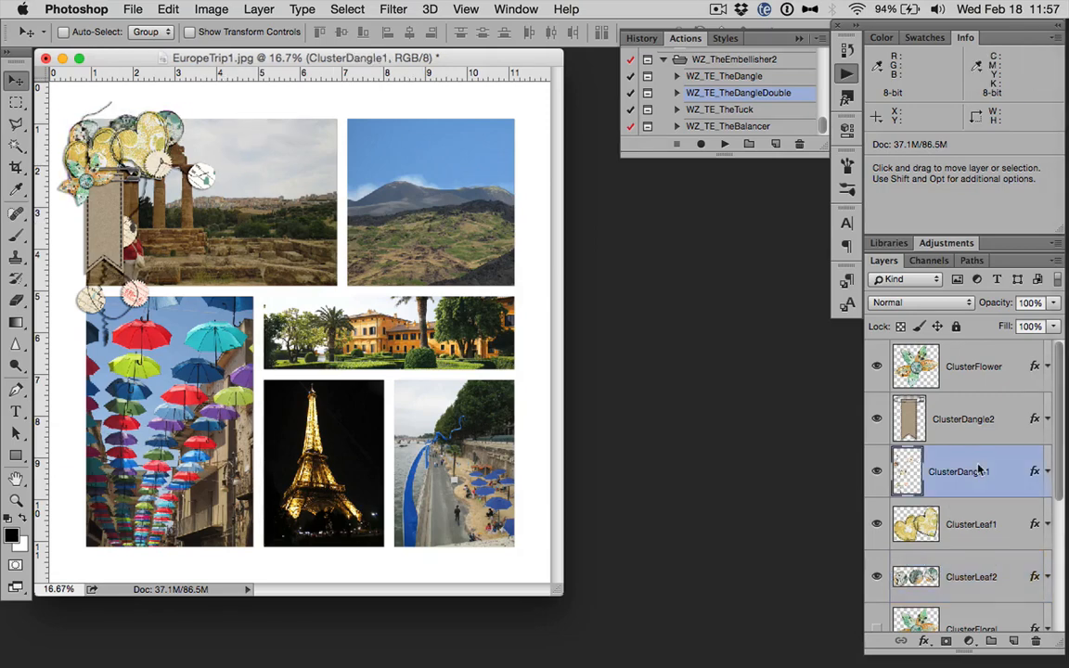
{"action": "left_click", "coordinate": [169, 9]}
{"action": "mouse_move", "coordinate": [241, 369]}
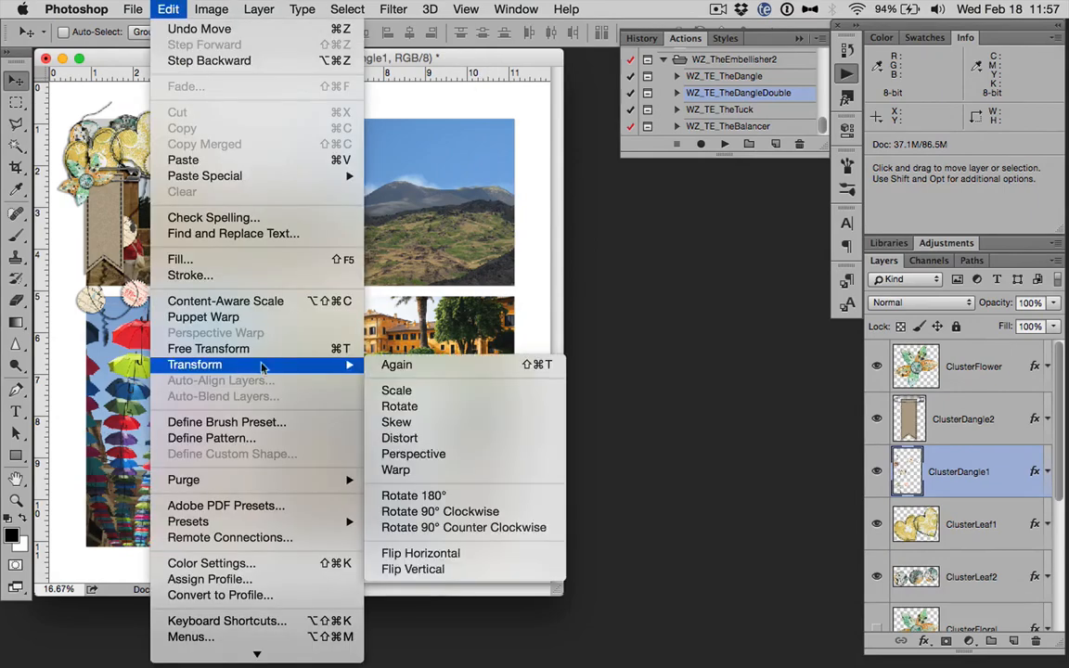
{"action": "left_click", "coordinate": [455, 555]}
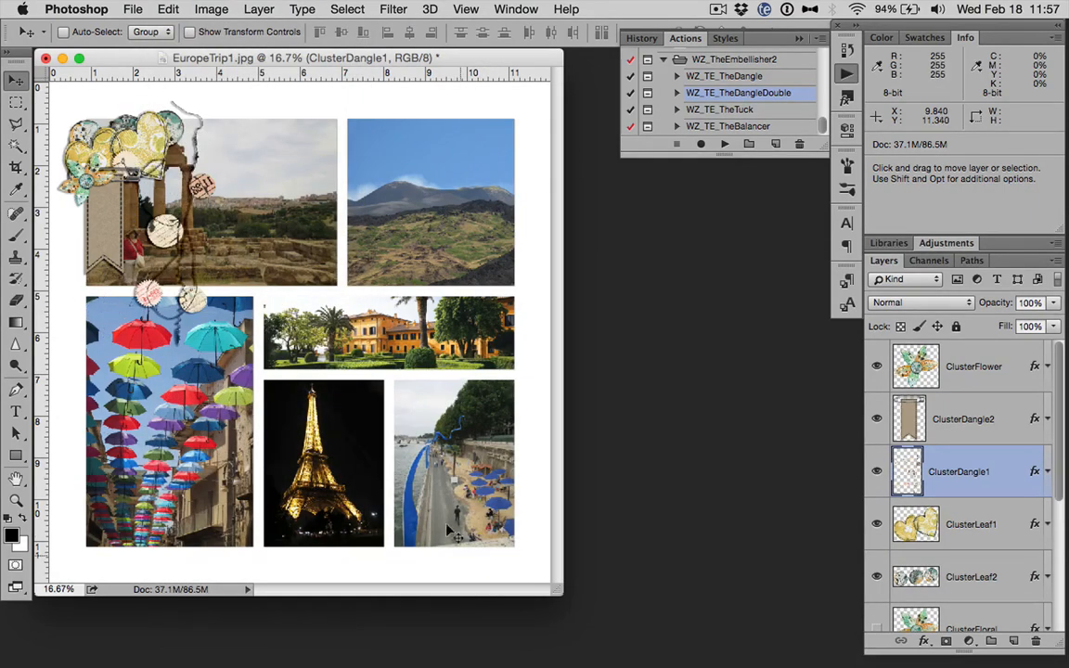
{"action": "left_click_drag", "start_coordinate": [179, 198], "coordinate": [104, 203]}
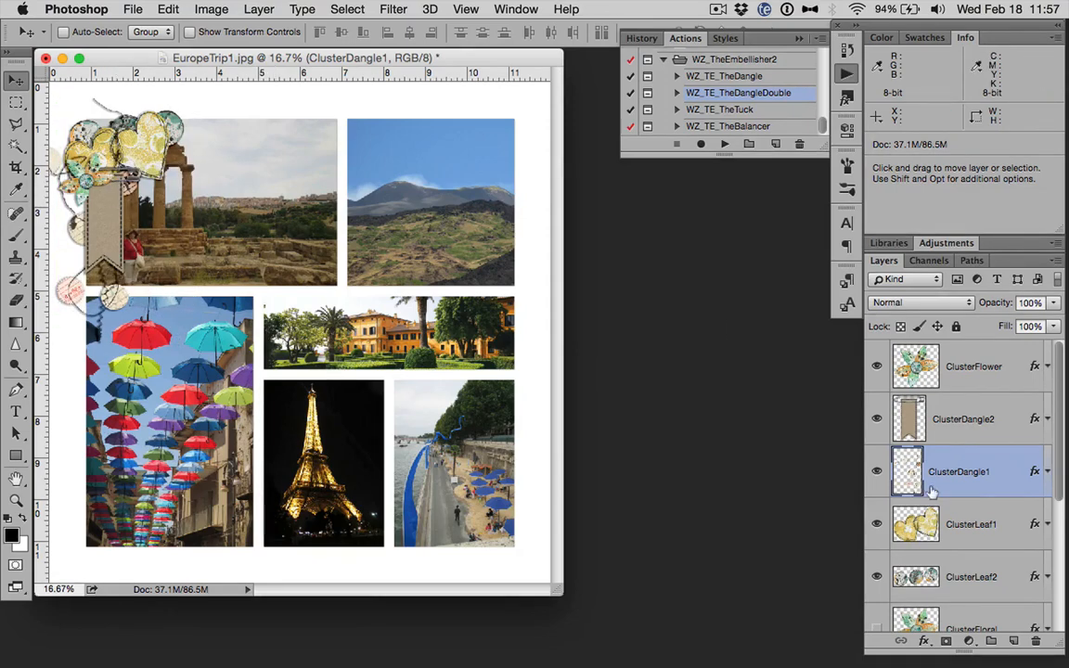
Scale the five layers from ClusterLeaf2 to ClusterFlower together to about 72% and place them over the temple photo's upper-left corner
{"action": "left_click", "coordinate": [964, 573]}
{"action": "left_click", "coordinate": [962, 368], "text": "shift"}
{"action": "key", "text": "super+t"}
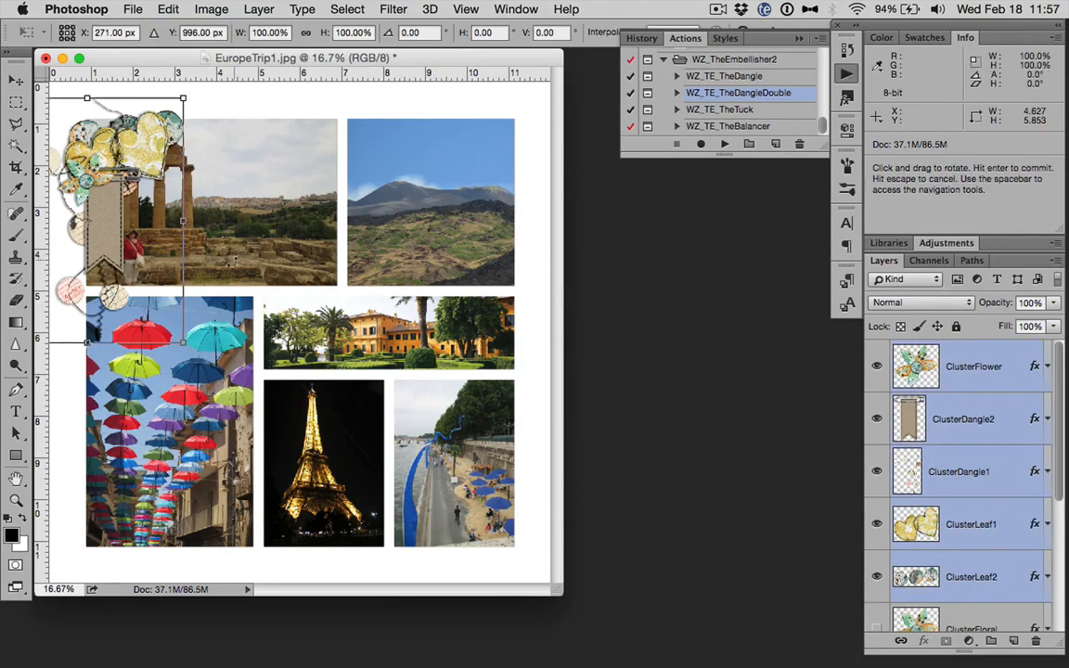
{"action": "left_click_drag", "start_coordinate": [176, 337], "coordinate": [154, 272]}
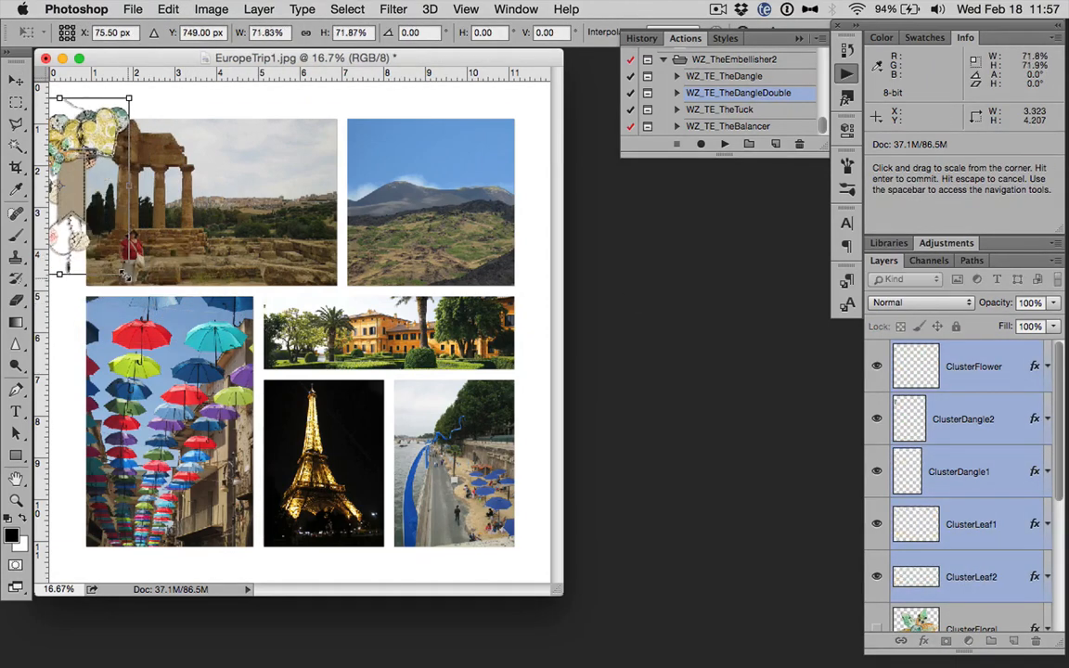
{"action": "mouse_move", "coordinate": [120, 127]}
{"action": "left_mouse_down"}
{"action": "mouse_move", "coordinate": [102, 115]}
{"action": "mouse_move", "coordinate": [109, 122]}
{"action": "left_mouse_up"}
{"action": "key", "text": "Return"}
{"action": "key", "text": "super"}
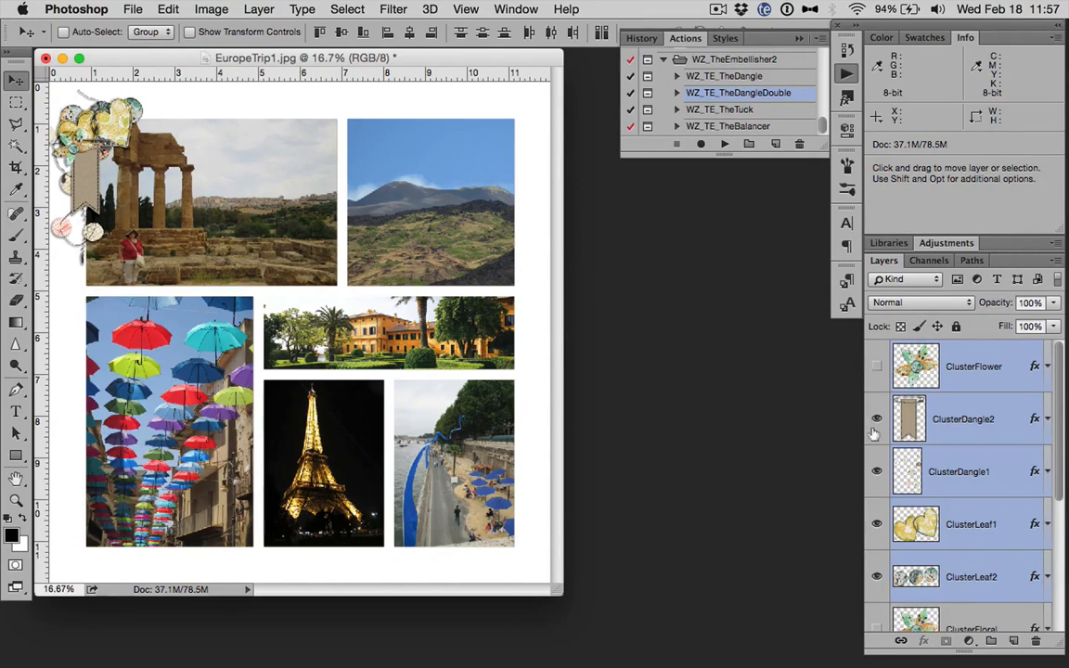
Hide the five cluster layers and run the WZ_TE_TheBalancer action with ClusterFlower as the active layer
{"action": "left_click_drag", "start_coordinate": [876, 577], "coordinate": [963, 434]}
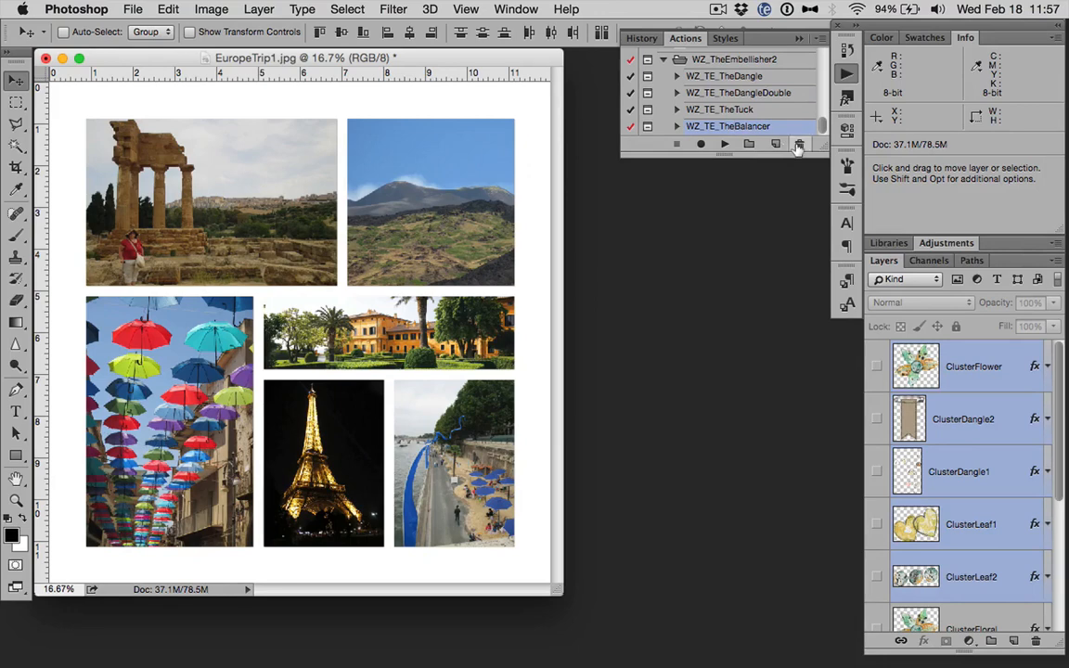
{"action": "left_click", "coordinate": [999, 365]}
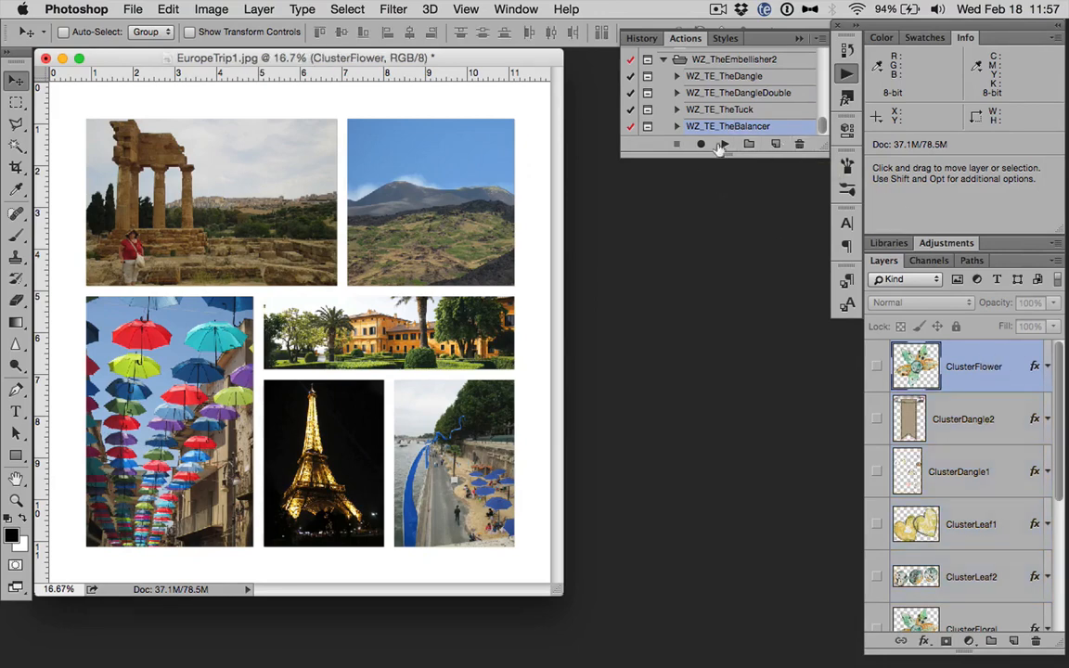
{"action": "left_click", "coordinate": [720, 145]}
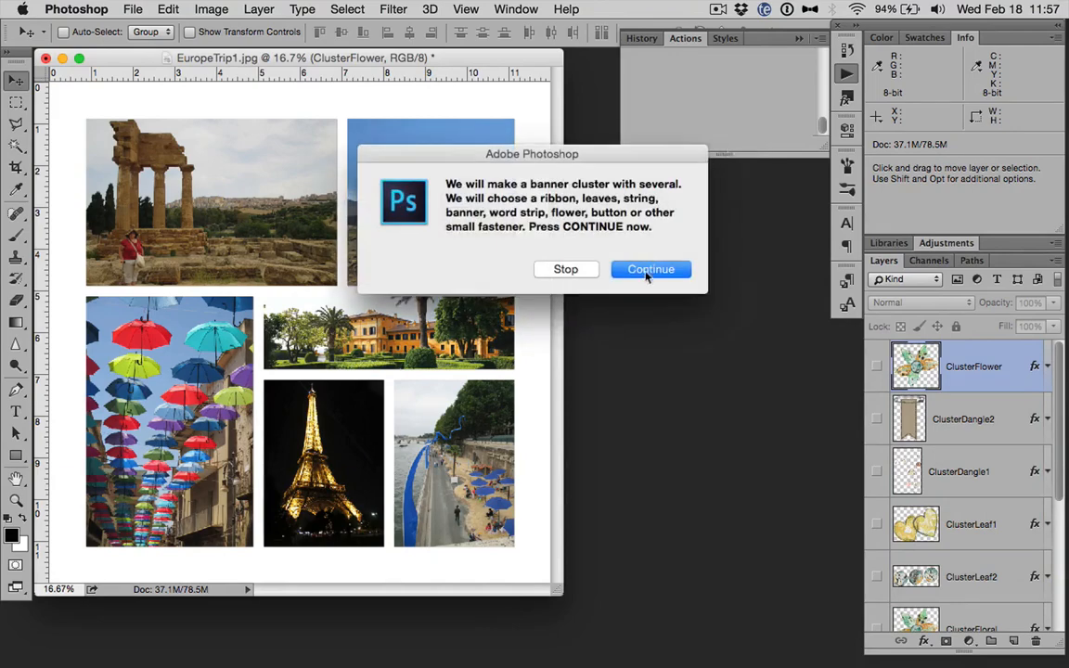
{"action": "left_click", "coordinate": [648, 272]}
{"action": "left_click", "coordinate": [664, 271]}
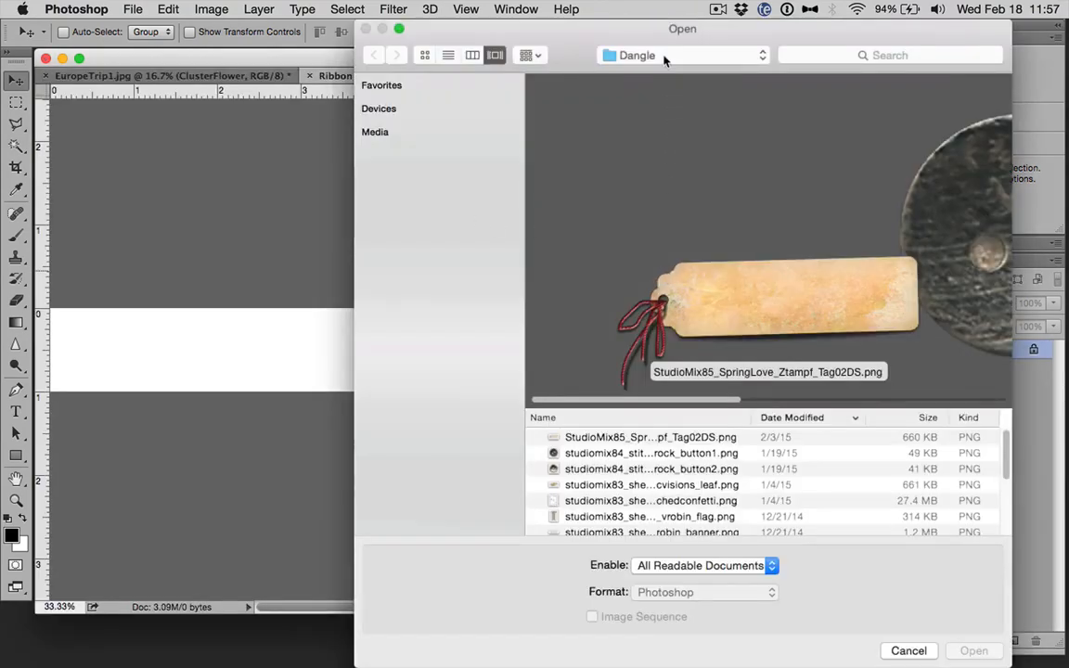
Place Studiomix16_IheartPhotography_Blagovesta_ribbon.png from the Balancer folder in the Ribbon document and scale it to about 164%
{"action": "left_click", "coordinate": [664, 55]}
{"action": "left_click", "coordinate": [640, 76]}
{"action": "double_click", "coordinate": [580, 467]}
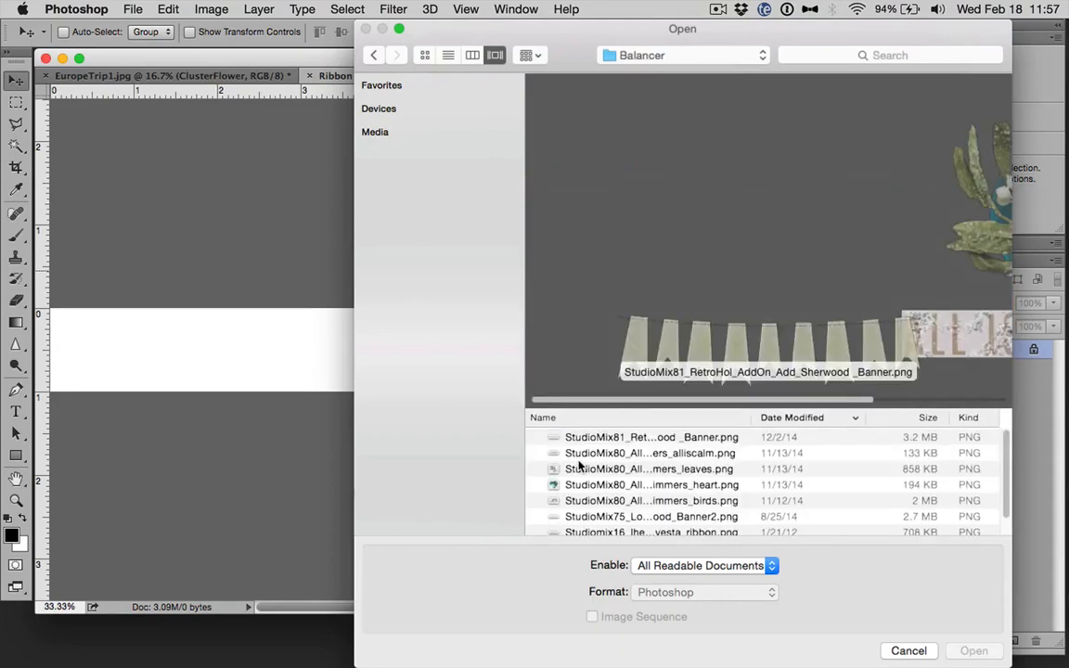
{"action": "key", "text": "Down"}
{"action": "key", "text": "Down"}
{"action": "key", "text": "Down"}
{"action": "key", "text": "Down"}
{"action": "key", "text": "Down"}
{"action": "key", "text": "Down"}
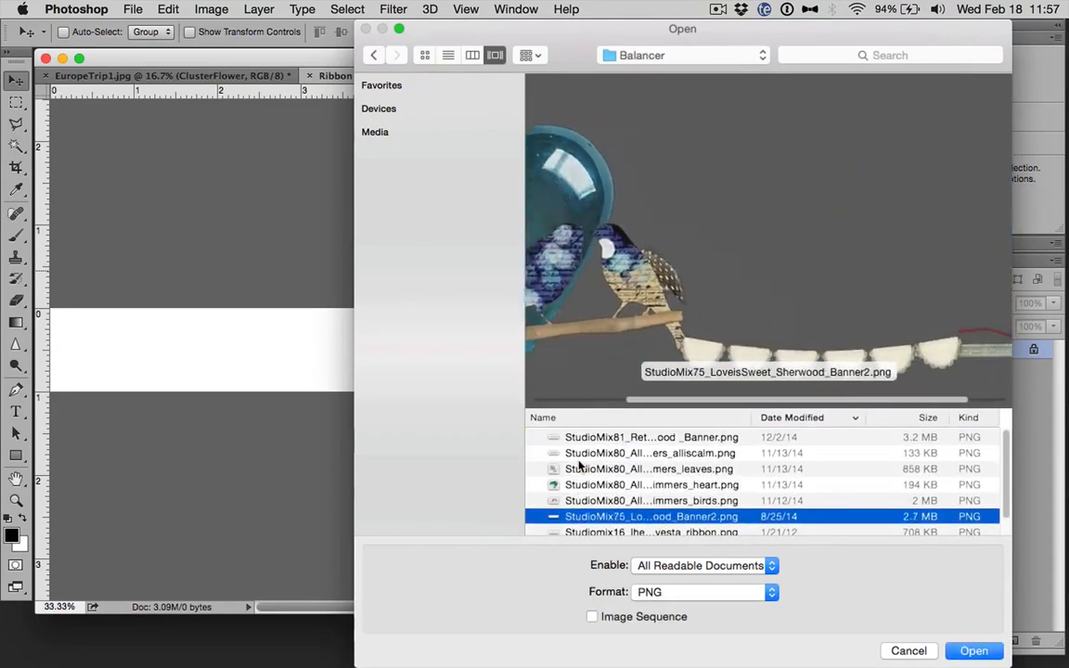
{"action": "key", "text": "Down"}
{"action": "key", "text": "Return"}
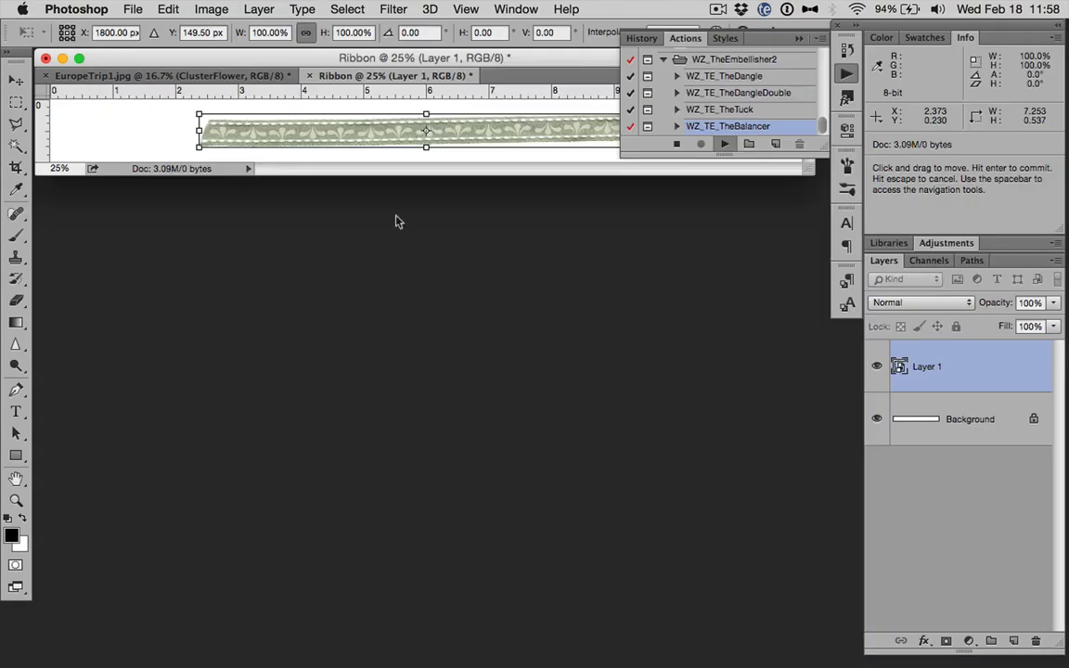
{"action": "left_click_drag", "start_coordinate": [198, 113], "coordinate": [53, 69]}
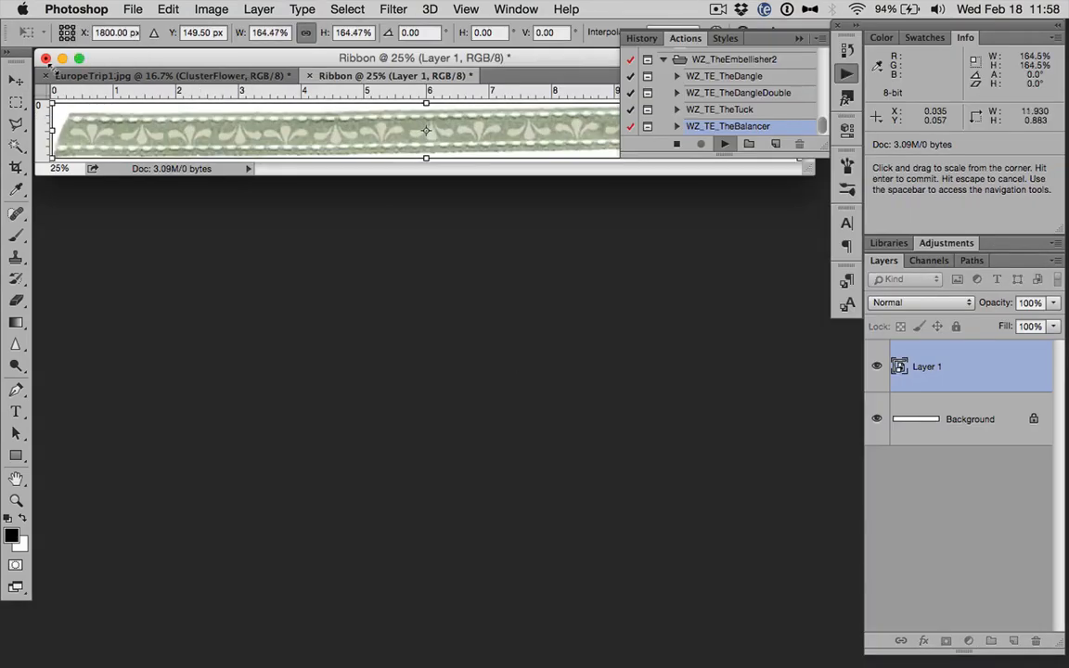
{"action": "key", "text": "Return"}
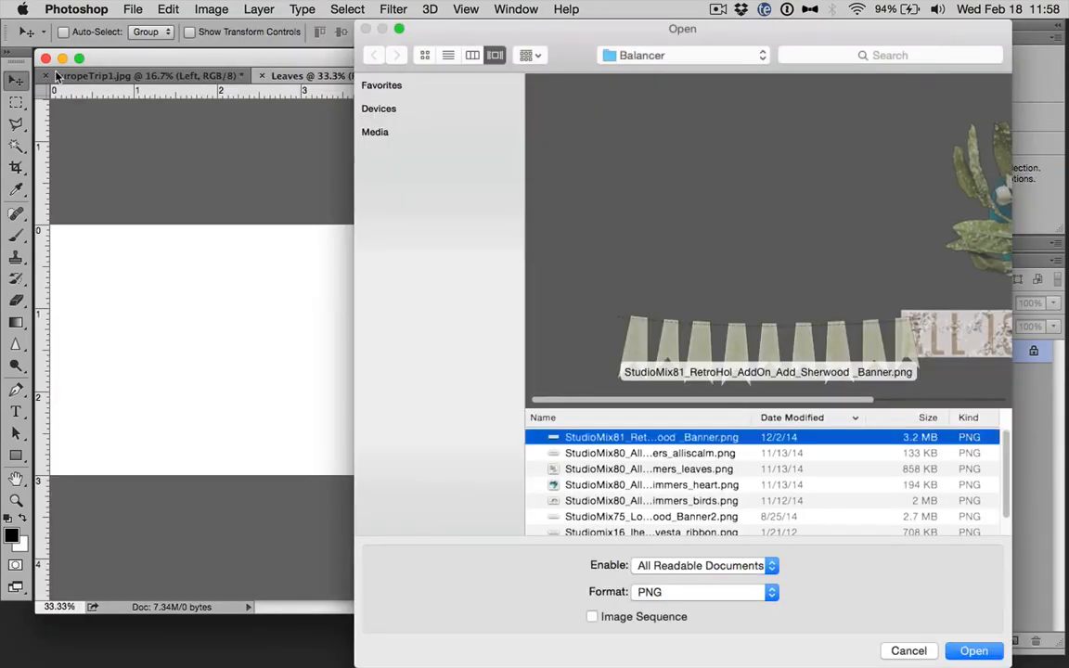
Place the StudioMix80 leaves image in the Leaves document, rotate it about -33°, and enlarge it to fill the canvas
{"action": "key", "text": "Down"}
{"action": "key", "text": "Down"}
{"action": "key", "text": "Return"}
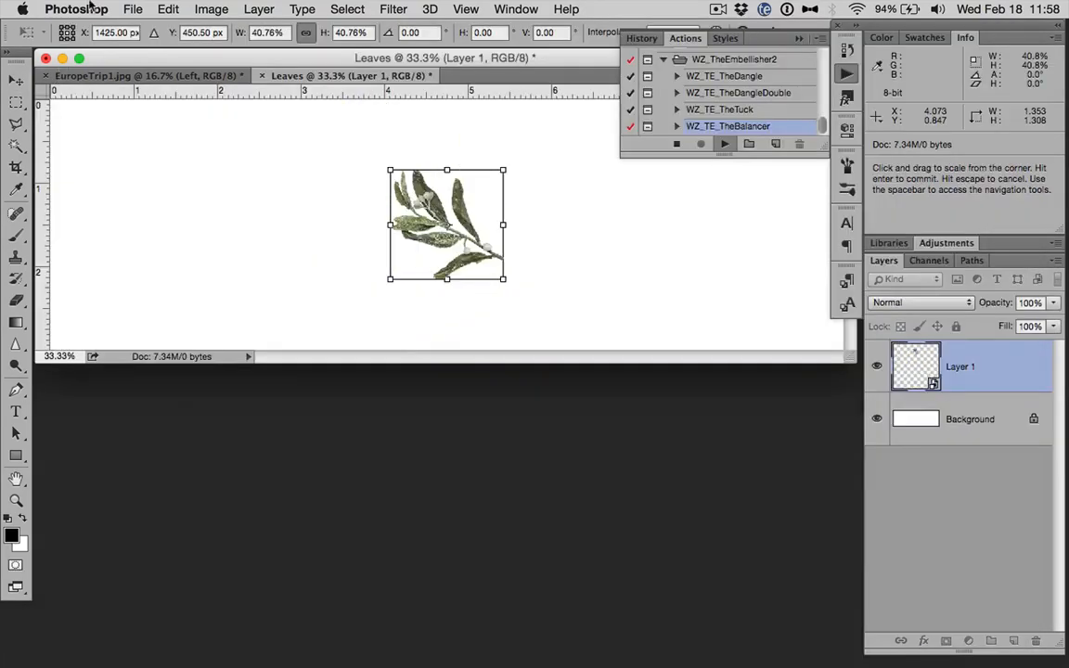
{"action": "left_click_drag", "start_coordinate": [389, 170], "coordinate": [199, 105]}
{"action": "left_click_drag", "start_coordinate": [167, 154], "coordinate": [155, 321]}
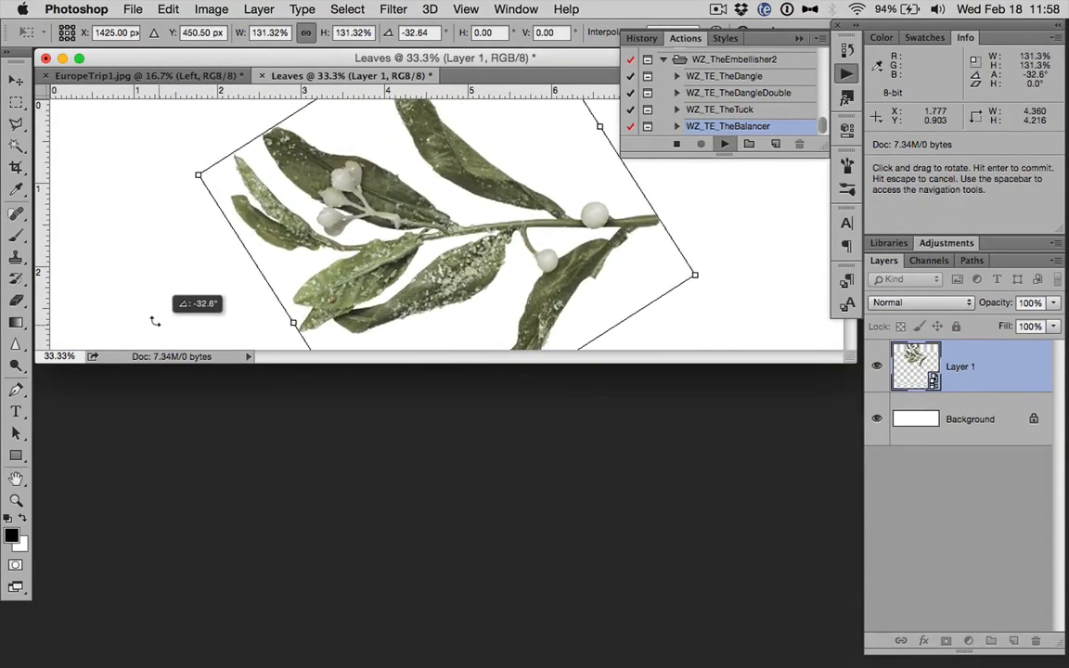
{"action": "left_click_drag", "start_coordinate": [193, 173], "coordinate": [101, 166]}
{"action": "key", "text": "Return"}
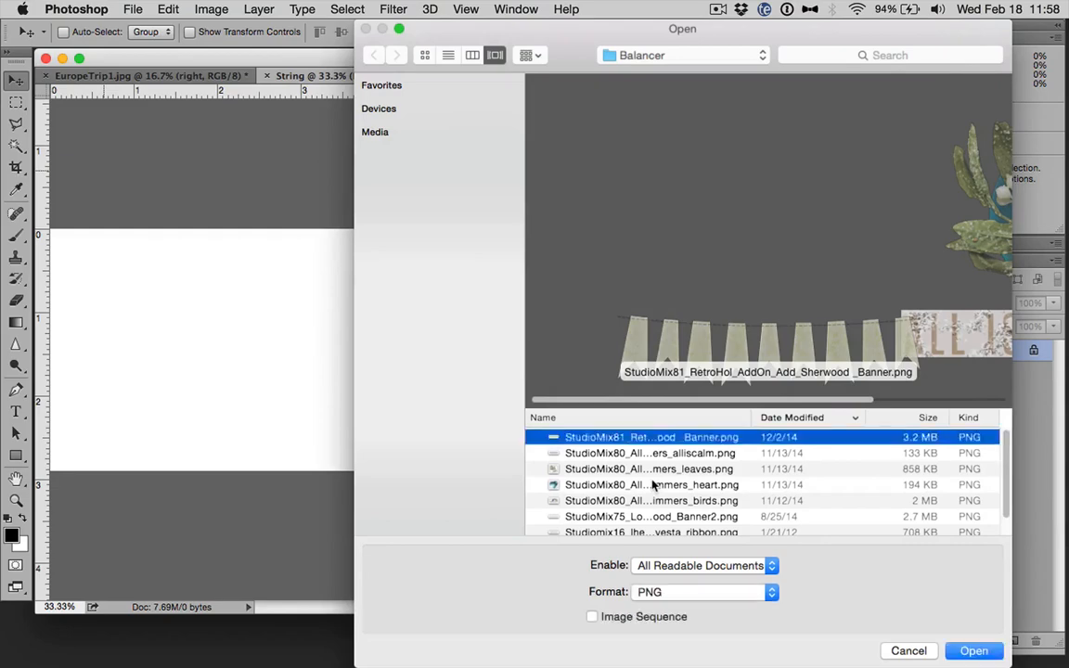
Place the Studiomix16 red string image in the String document and scale it to about 118%
{"action": "key", "text": "Down"}
{"action": "key", "text": "Down"}
{"action": "key", "text": "Down"}
{"action": "key", "text": "Down"}
{"action": "key", "text": "Down"}
{"action": "key", "text": "Down"}
{"action": "key", "text": "Down"}
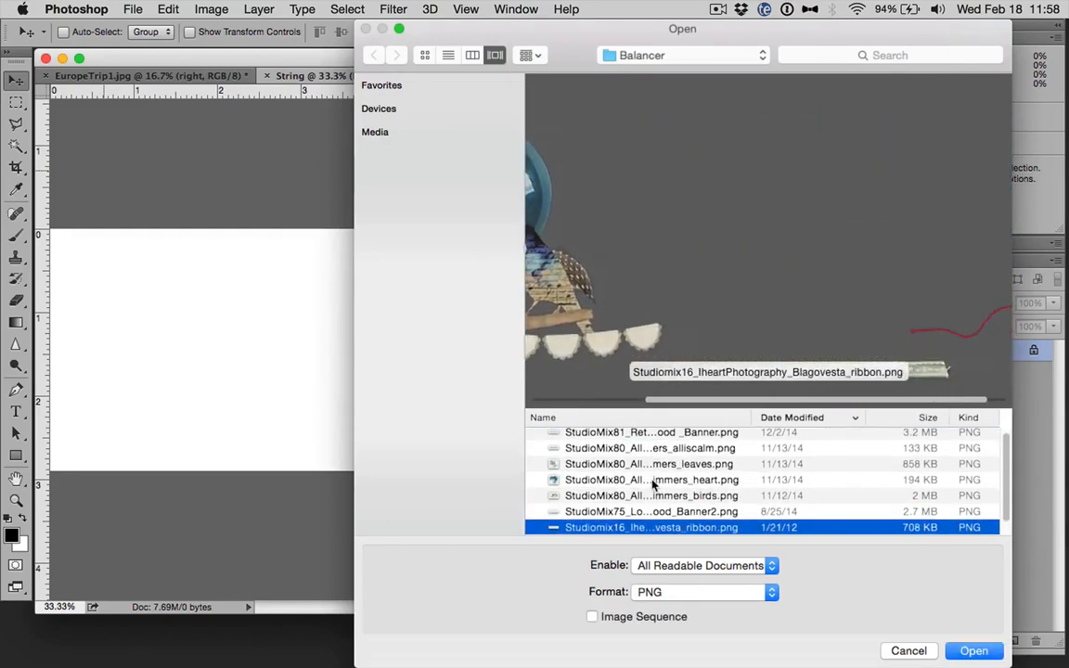
{"action": "key", "text": "Return"}
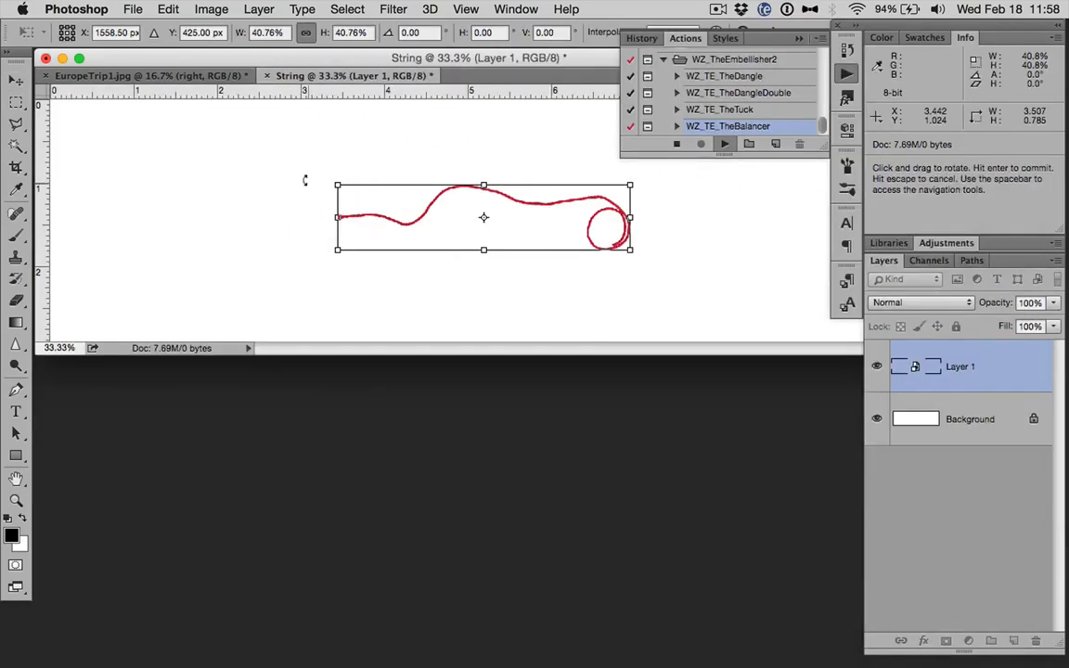
{"action": "left_click_drag", "start_coordinate": [336, 184], "coordinate": [76, 81]}
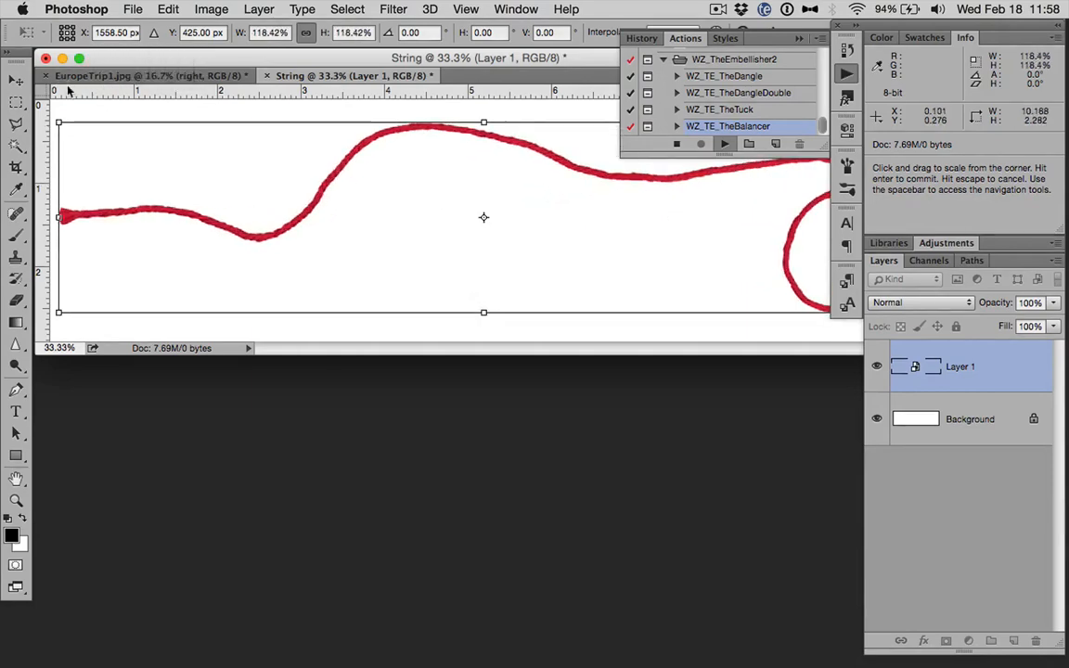
{"action": "key", "text": "Return"}
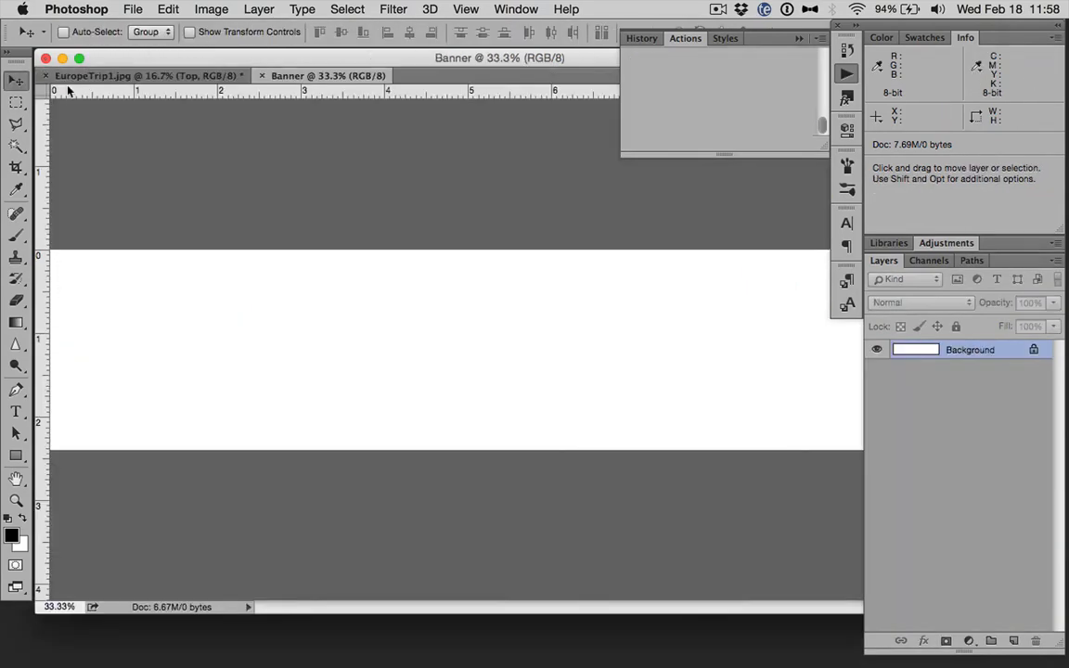
Place the StudioMix81_RetroHol_AddOn_Add_Sherwood banner image in the Banner document and scale it to about 100%
{"action": "key", "text": "super+o"}
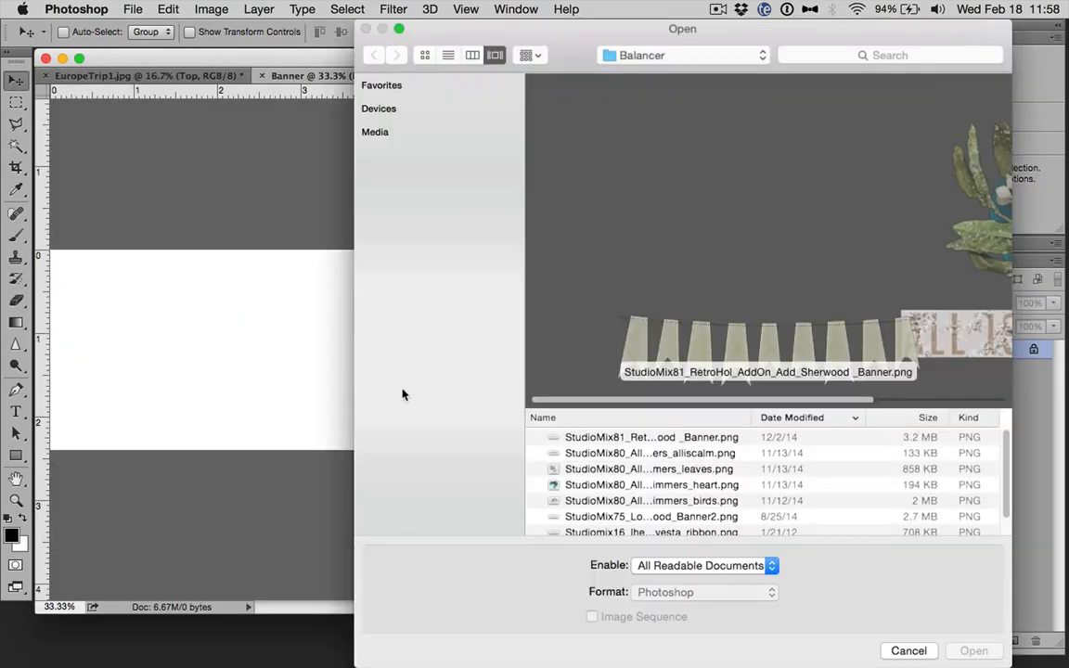
{"action": "key", "text": "Down"}
{"action": "key", "text": "Down"}
{"action": "key", "text": "Up"}
{"action": "key", "text": "Return"}
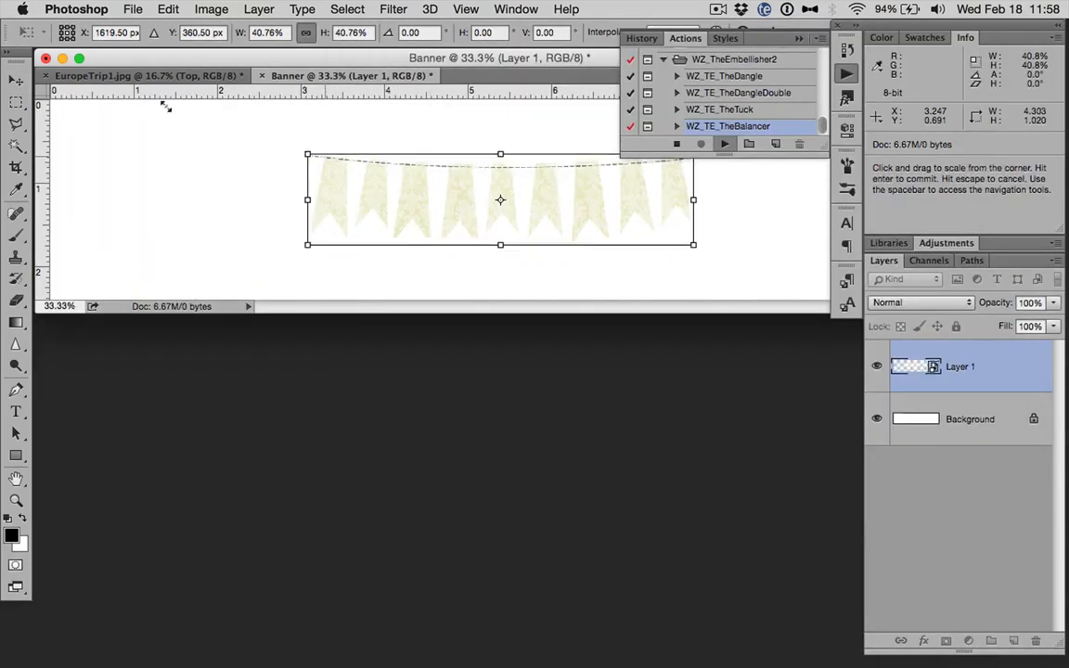
{"action": "left_click_drag", "start_coordinate": [166, 107], "coordinate": [62, 72]}
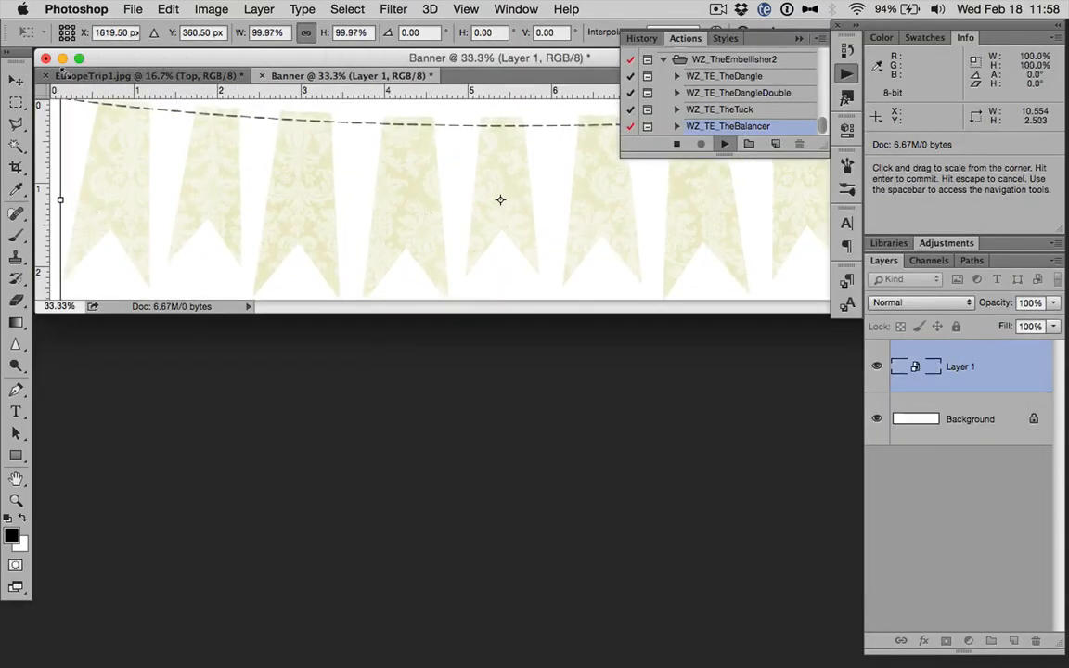
{"action": "key", "text": "Return"}
Place the StudioMix80 "All is calm" word strip in the Word Strip document and enlarge it to nearly the canvas width
{"action": "key", "text": "Down"}
{"action": "key", "text": "Down"}
{"action": "key", "text": "Down"}
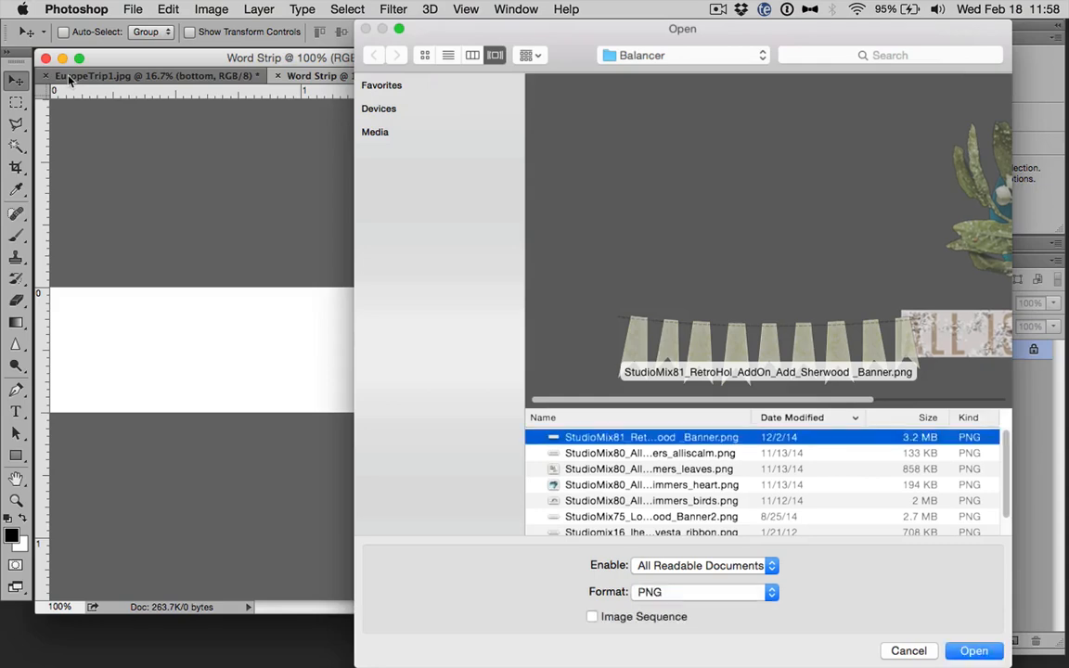
{"action": "key", "text": "Up"}
{"action": "key", "text": "Return"}
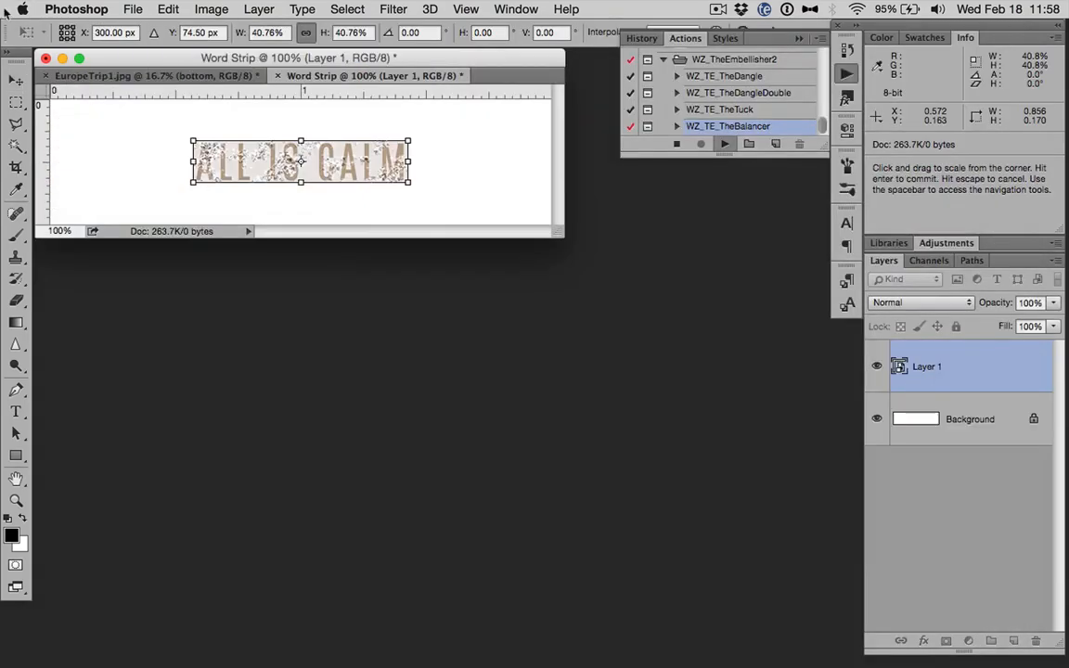
{"action": "left_click_drag", "start_coordinate": [124, 115], "coordinate": [70, 104]}
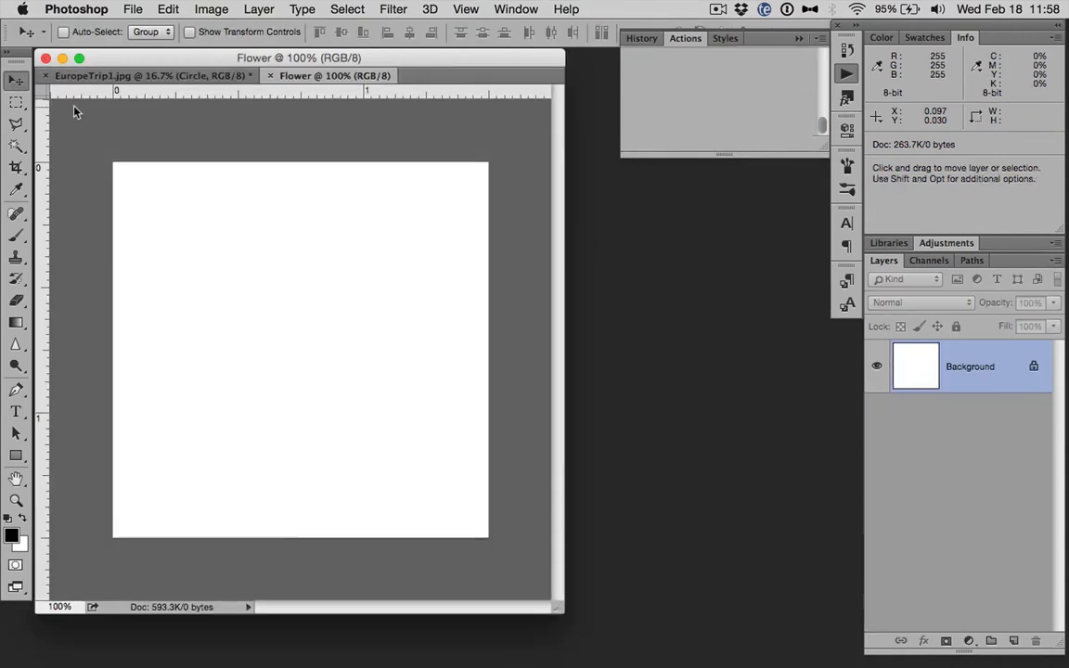
Place the StudioMix80 birds image in the Flower document, set its scale to 20%, and enlarge it to about 24%
{"action": "key", "text": "super+o"}
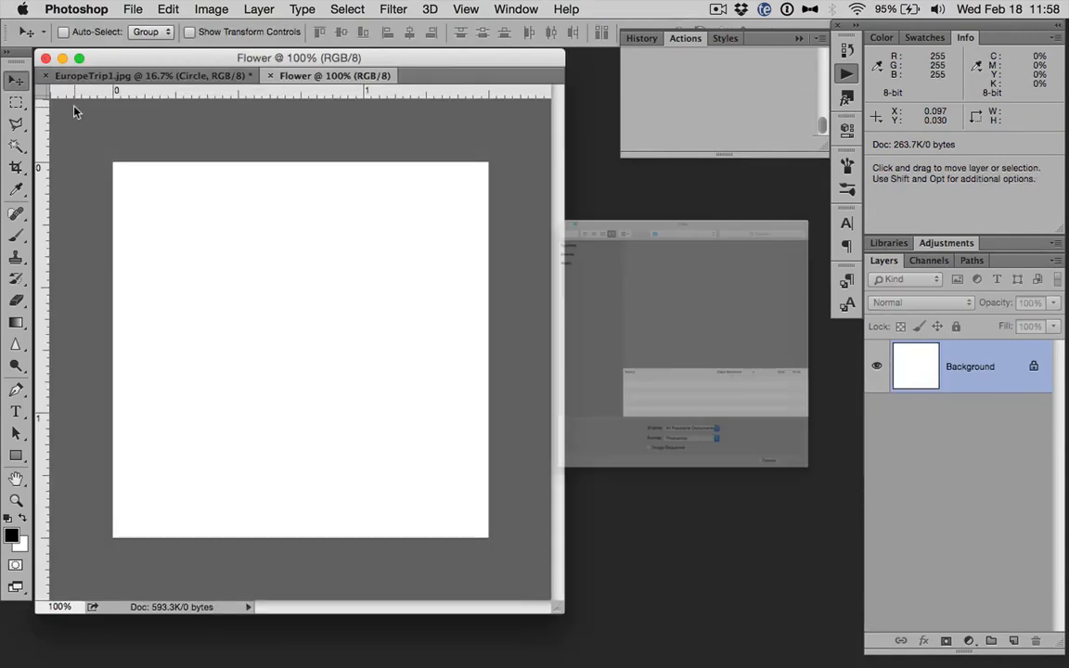
{"action": "key", "text": "Down"}
{"action": "key", "text": "Down"}
{"action": "key", "text": "Down"}
{"action": "key", "text": "Down"}
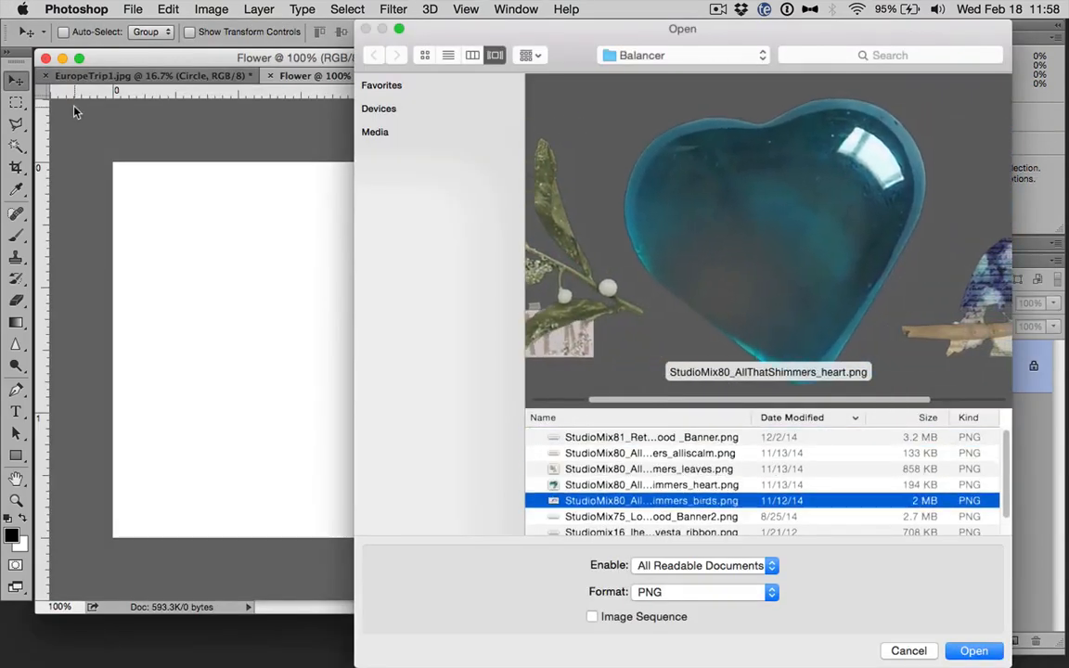
{"action": "key", "text": "Down"}
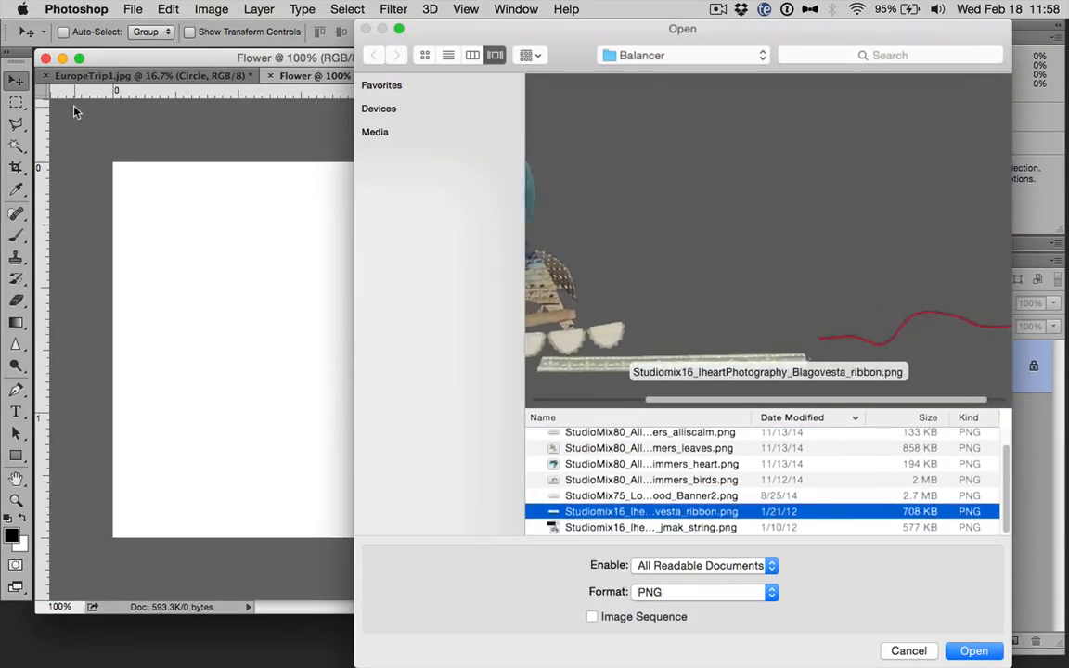
{"action": "key", "text": "Up"}
{"action": "key", "text": "Up"}
{"action": "key", "text": "Return"}
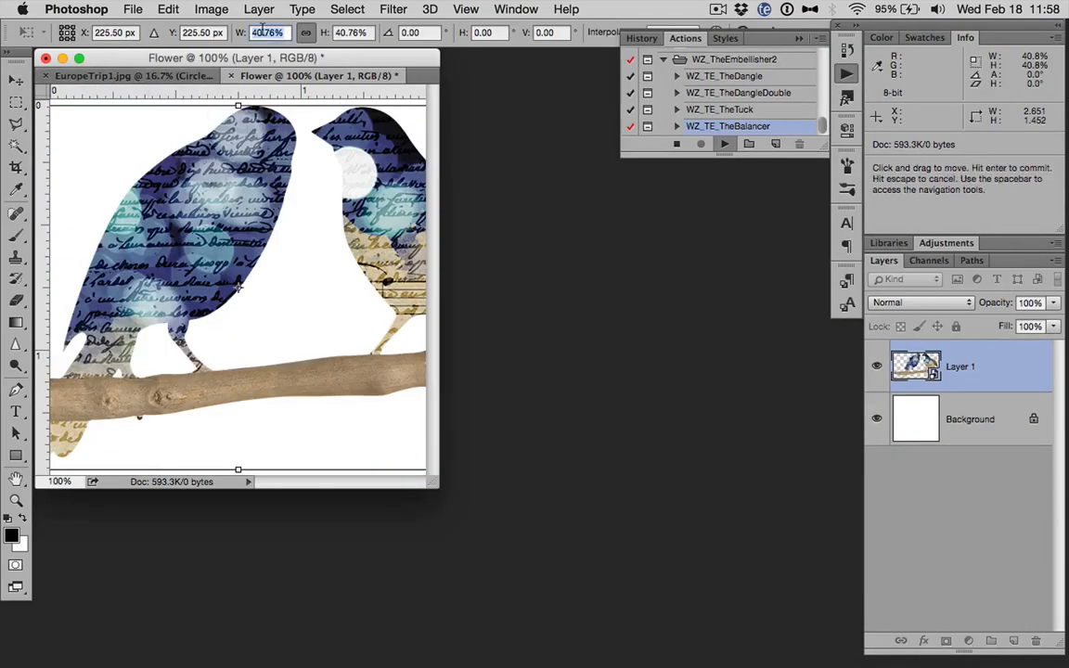
{"action": "type", "text": "20"}
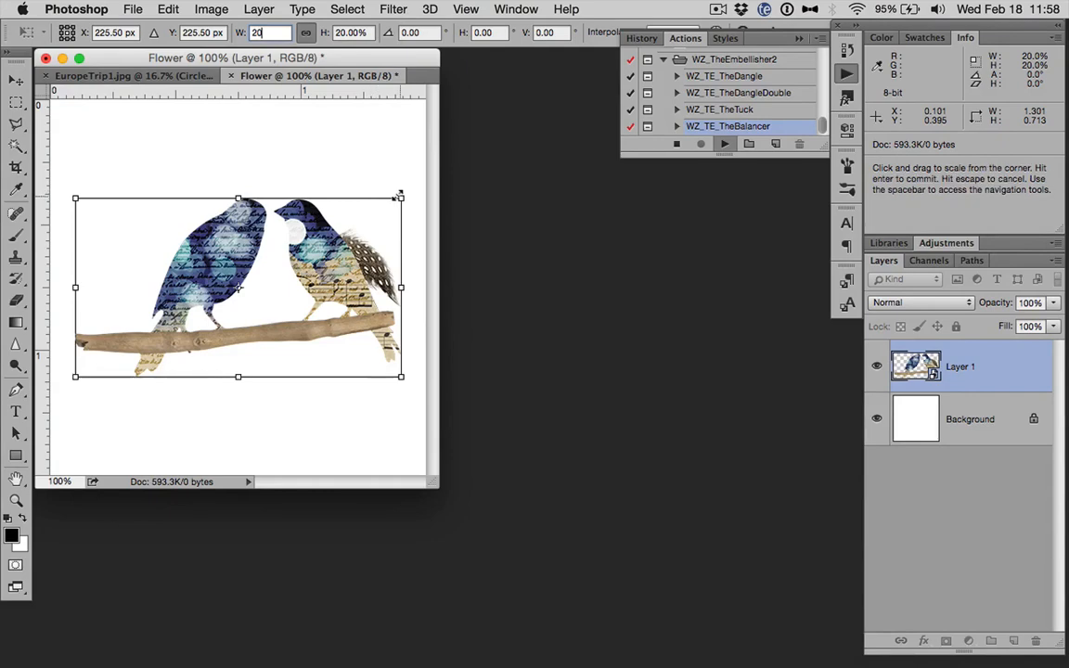
{"action": "left_click_drag", "start_coordinate": [399, 196], "coordinate": [439, 188]}
{"action": "key", "text": "Return"}
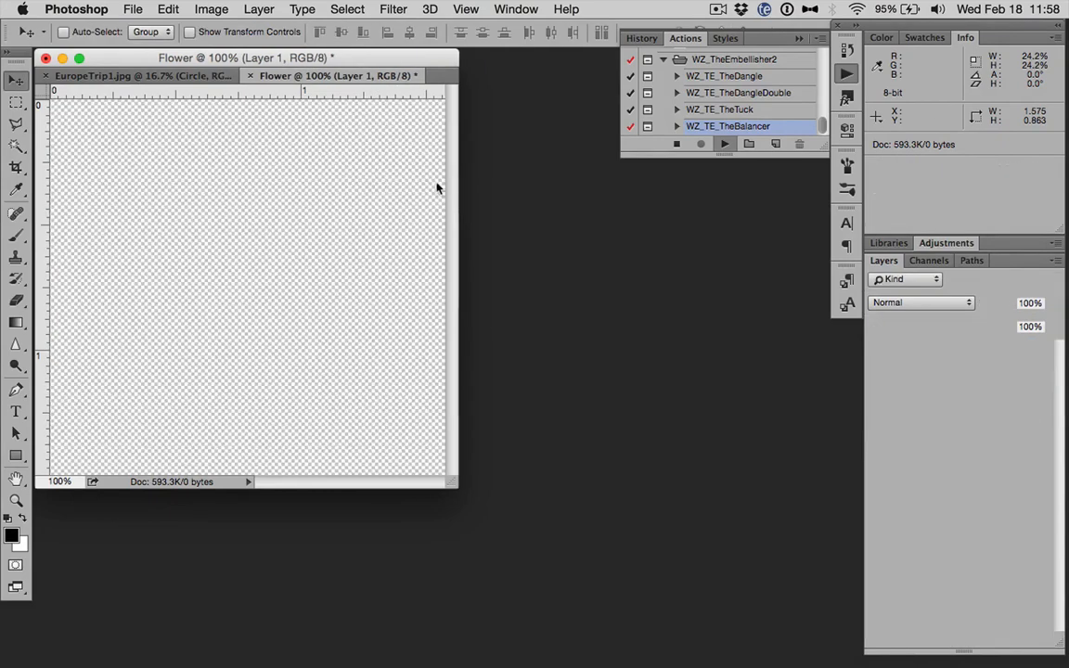
Place StudioMix80_AllThatShimmers_heart.png in the Button or Fastener document and enlarge it toward the canvas edges
{"action": "key", "text": "Down"}
{"action": "key", "text": "Down"}
{"action": "key", "text": "Down"}
{"action": "key", "text": "Down"}
{"action": "key", "text": "Down"}
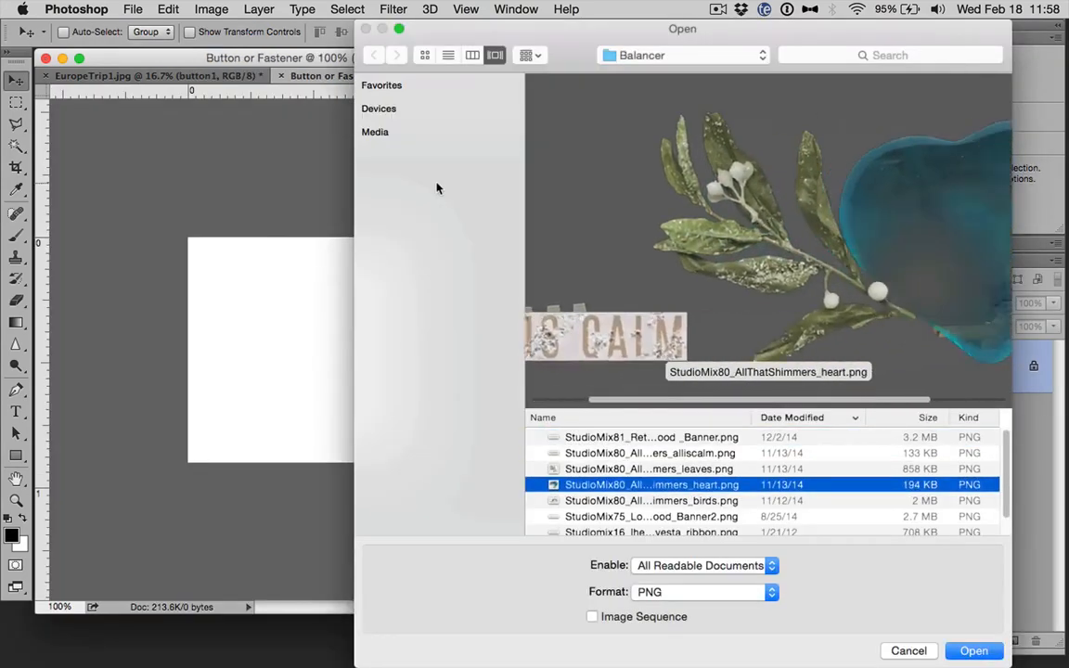
{"action": "key", "text": "Up"}
{"action": "key", "text": "Up"}
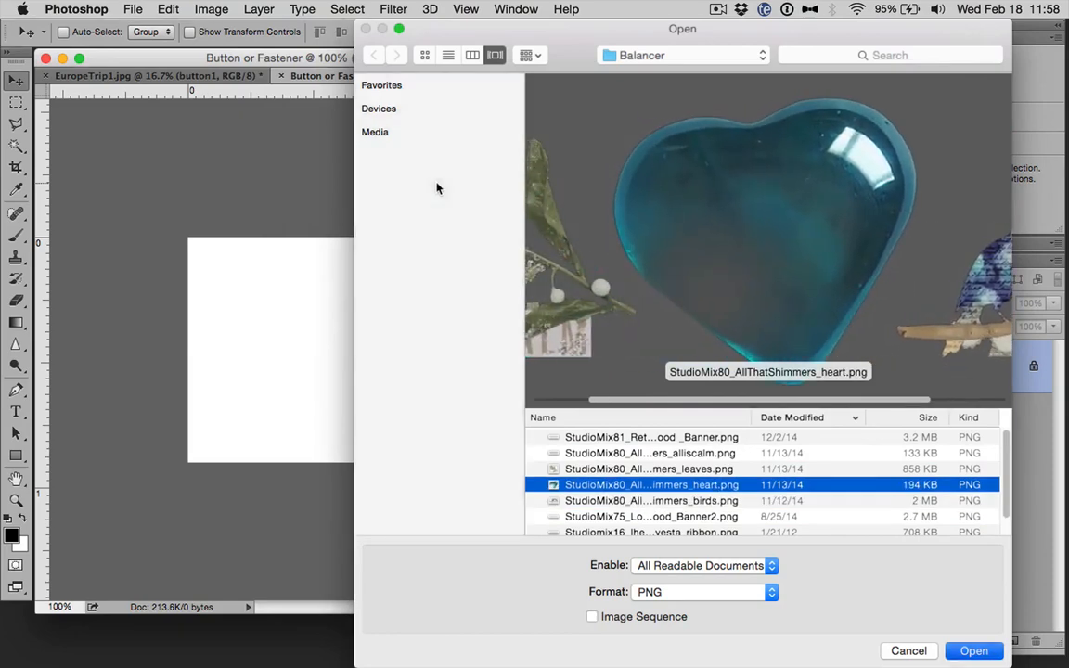
{"action": "key", "text": "Return"}
{"action": "left_click_drag", "start_coordinate": [405, 196], "coordinate": [492, 112]}
{"action": "key", "text": "Return"}
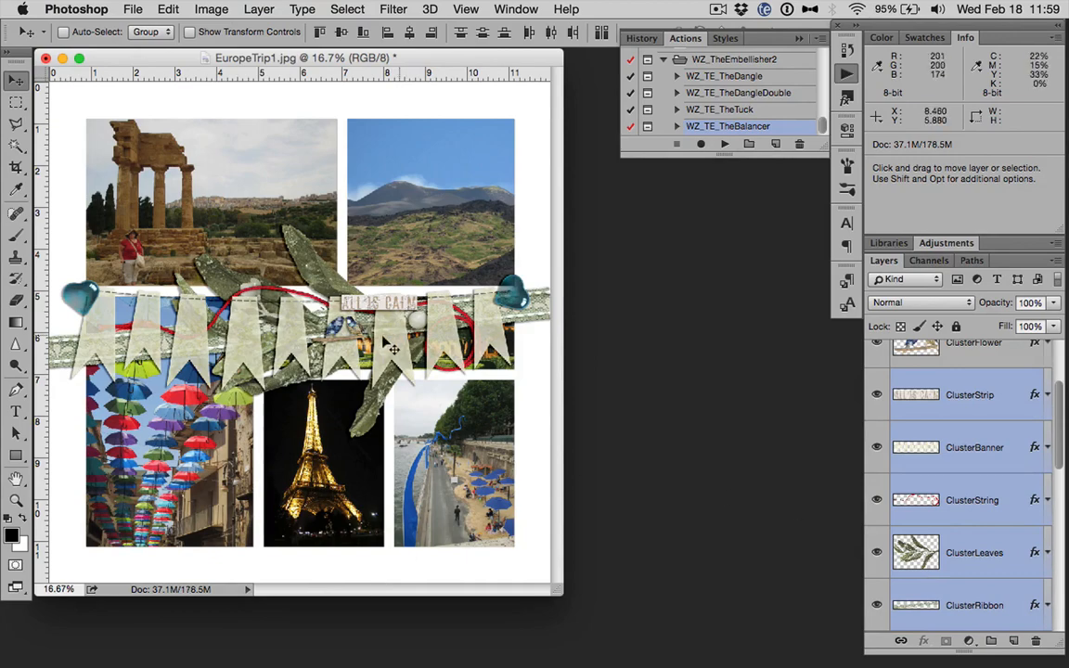
Move the banner cluster over the gap between the upper and middle photos and scale its layers to 80% width and height
{"action": "left_click_drag", "start_coordinate": [385, 312], "coordinate": [401, 495]}
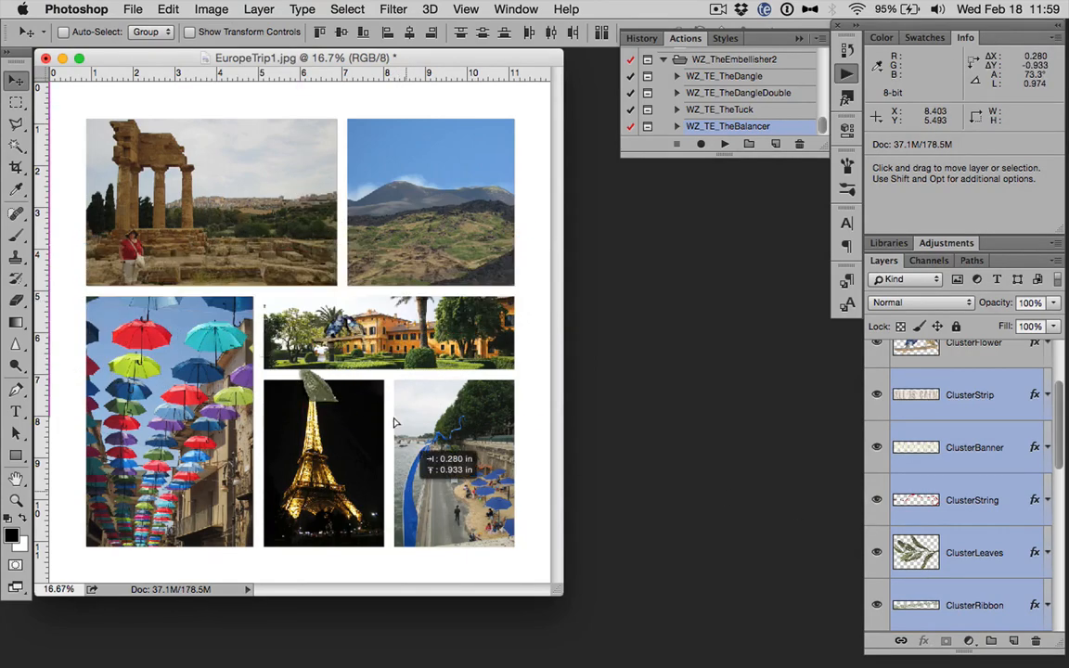
{"action": "left_click_drag", "start_coordinate": [381, 132], "coordinate": [391, 310]}
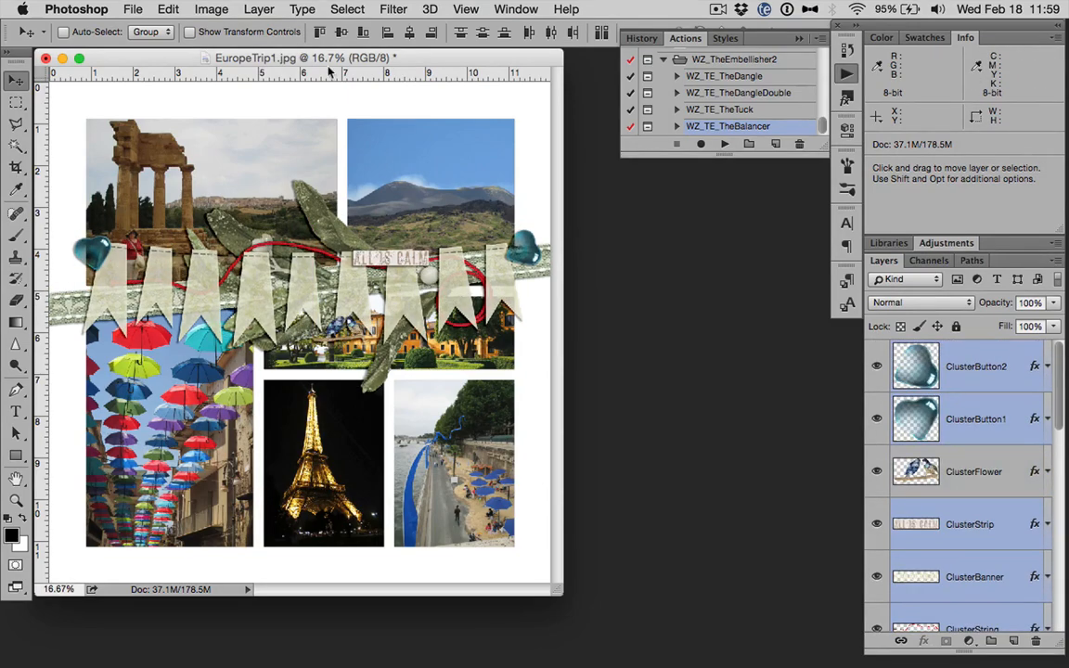
{"action": "key", "text": "super+t"}
{"action": "left_click", "coordinate": [260, 33]}
{"action": "type", "text": "80"}
{"action": "key", "text": "Tab"}
{"action": "type", "text": "80"}
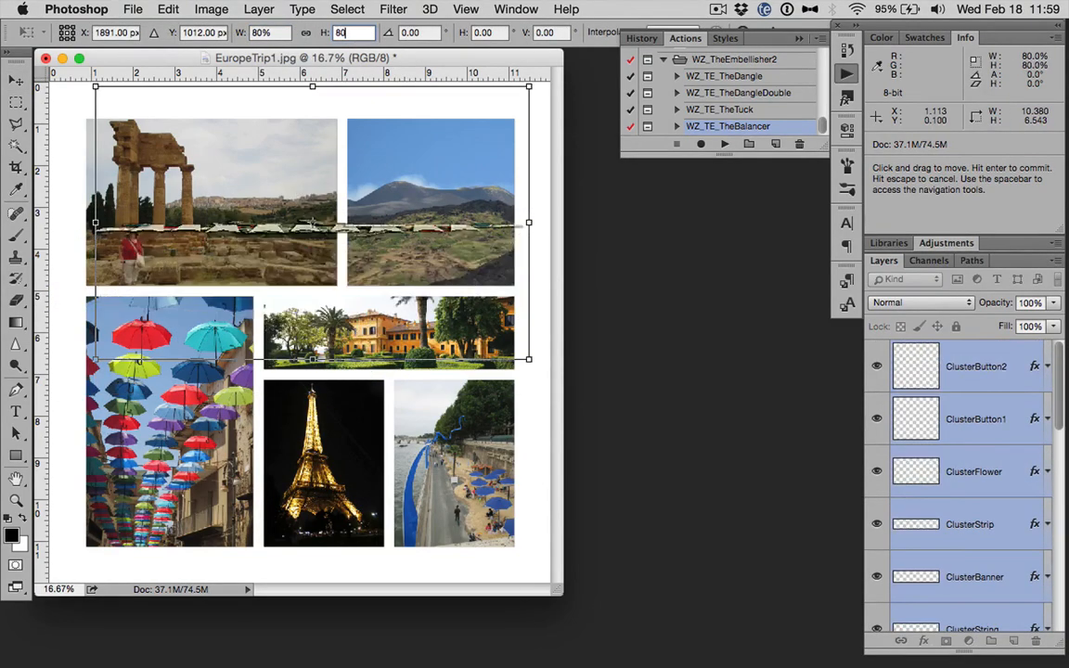
{"action": "left_click_drag", "start_coordinate": [423, 263], "coordinate": [420, 287]}
{"action": "key", "text": "Return"}
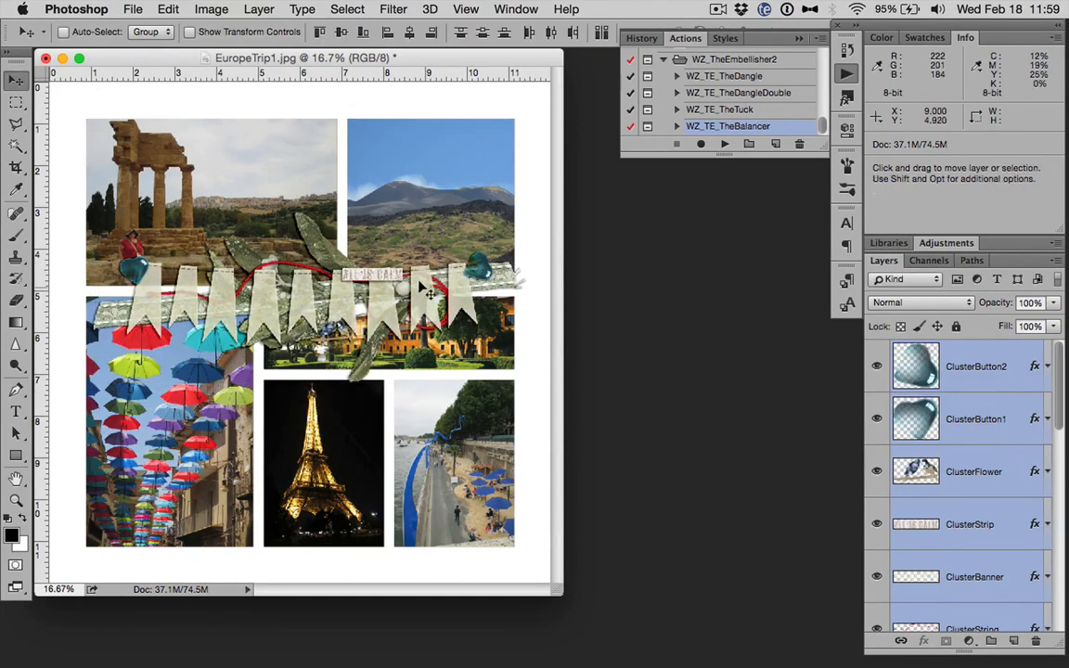
Rotate the ClusterRibbon layer slightly clockwise to sit more level, and shift the leaves toward the banner's right end
{"action": "scroll", "coordinate": [972, 506], "scroll_direction": "down", "scroll_amount": 3}
{"action": "scroll", "coordinate": [972, 506], "scroll_direction": "up", "scroll_amount": 1}
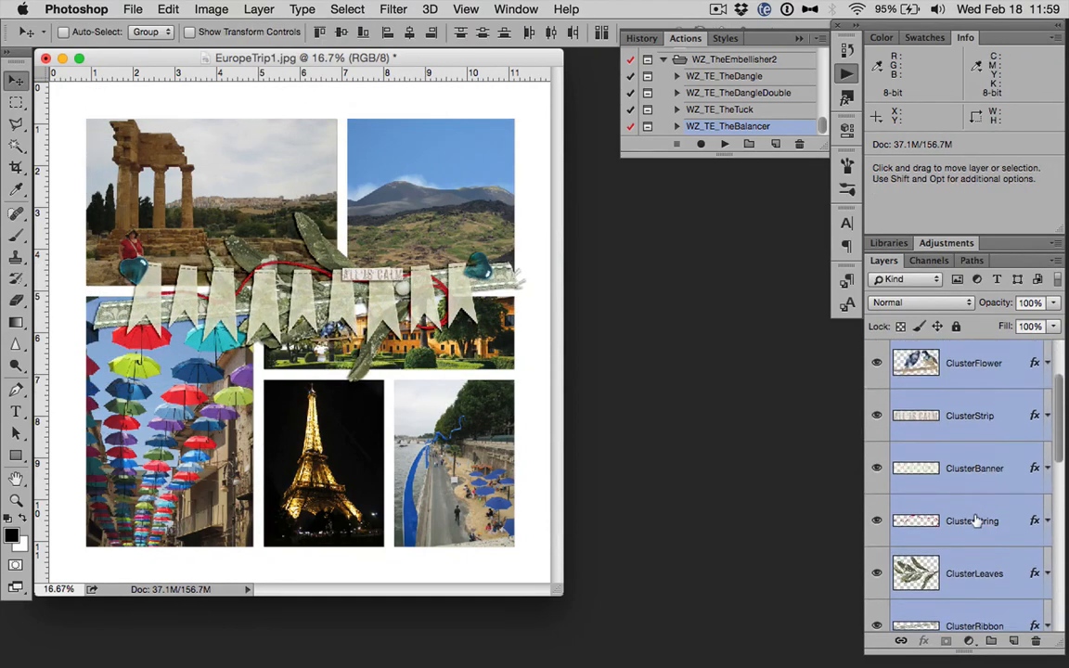
{"action": "scroll", "coordinate": [975, 522], "scroll_direction": "down", "scroll_amount": 2}
{"action": "left_click", "coordinate": [991, 501]}
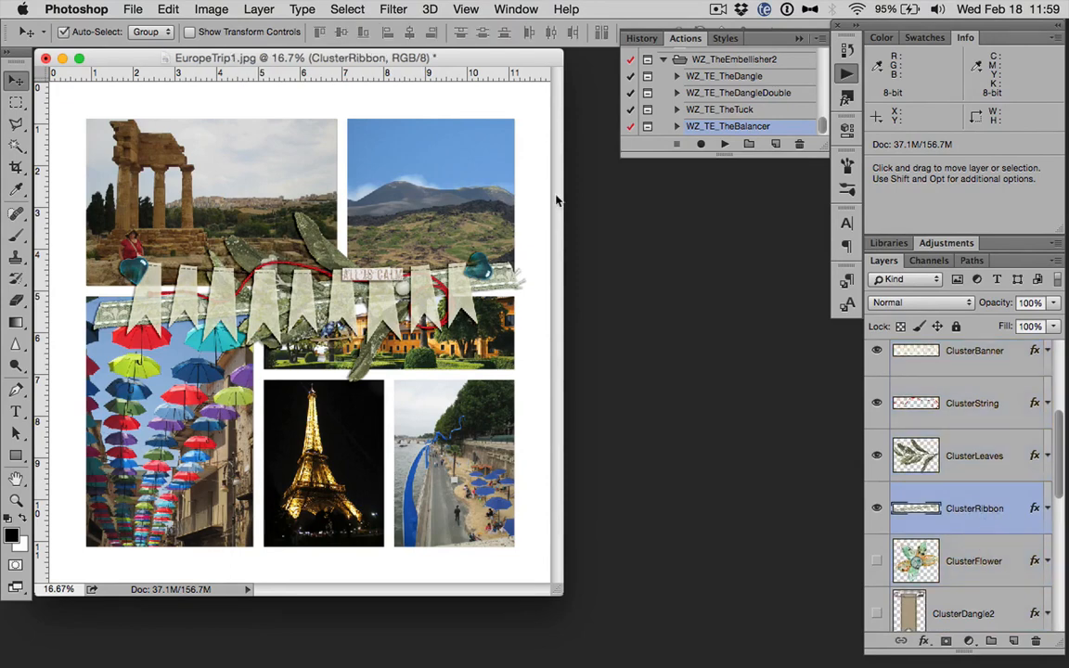
{"action": "key", "text": "ctrl+t"}
{"action": "mouse_move", "coordinate": [506, 154]}
{"action": "left_mouse_down"}
{"action": "mouse_move", "coordinate": [520, 179]}
{"action": "mouse_move", "coordinate": [507, 151]}
{"action": "mouse_move", "coordinate": [509, 167]}
{"action": "left_mouse_up"}
{"action": "key", "text": "Return"}
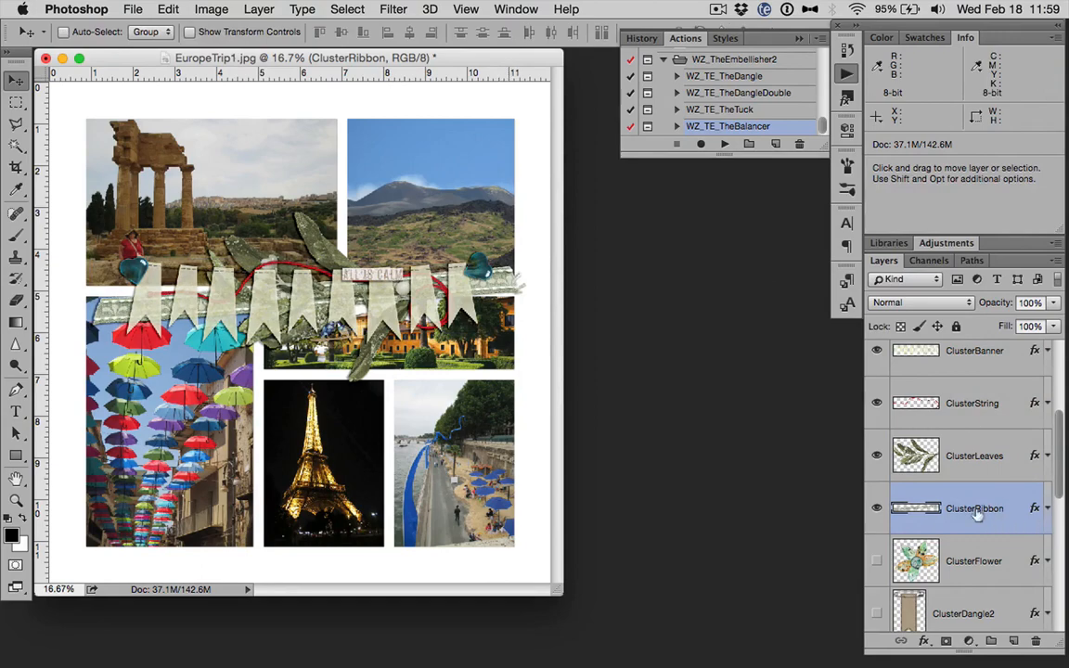
{"action": "left_click_drag", "start_coordinate": [255, 253], "coordinate": [422, 260]}
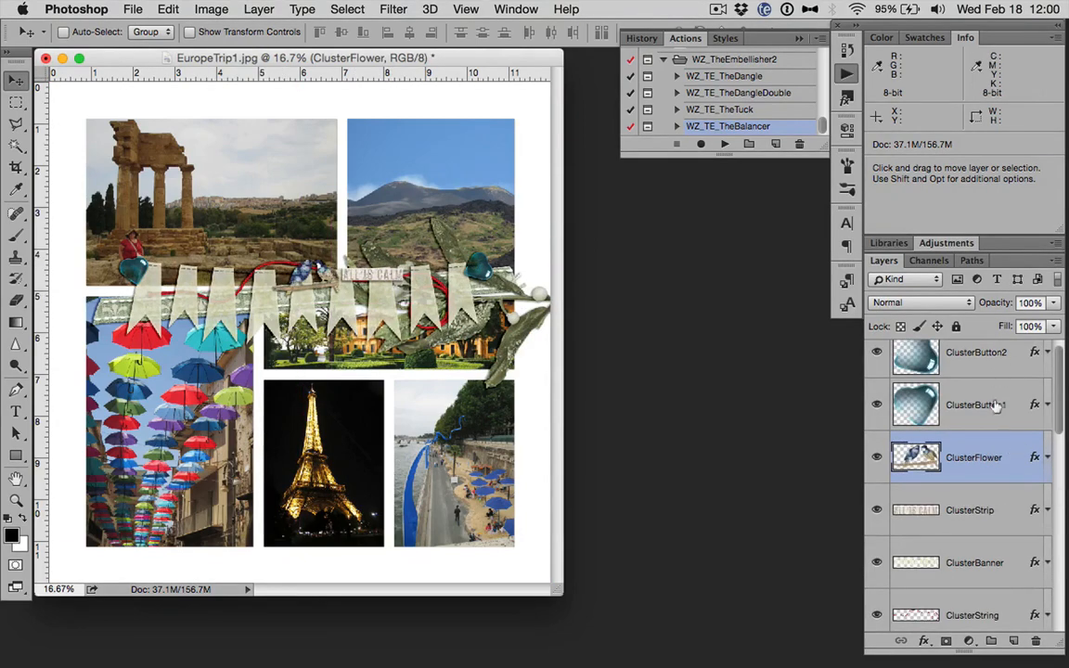
Hide all embellishment cluster layers and the EuropeTrip1 photo layer, leaving only the white Background showing
{"action": "scroll", "coordinate": [967, 405], "scroll_direction": "up", "scroll_amount": 1}
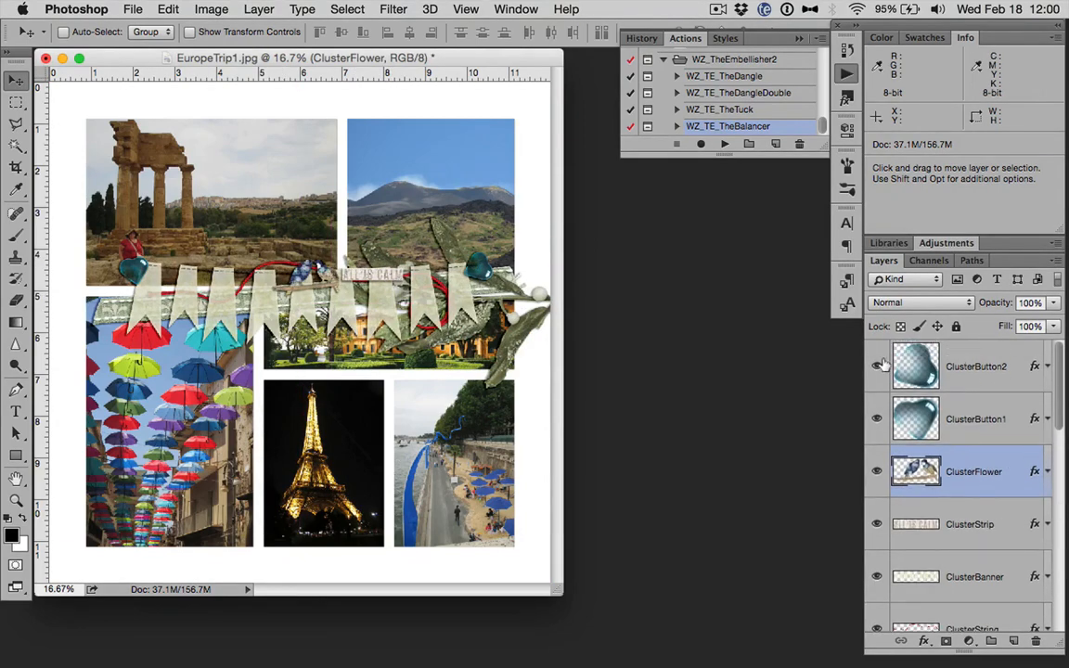
{"action": "left_click_drag", "start_coordinate": [878, 544], "coordinate": [881, 601]}
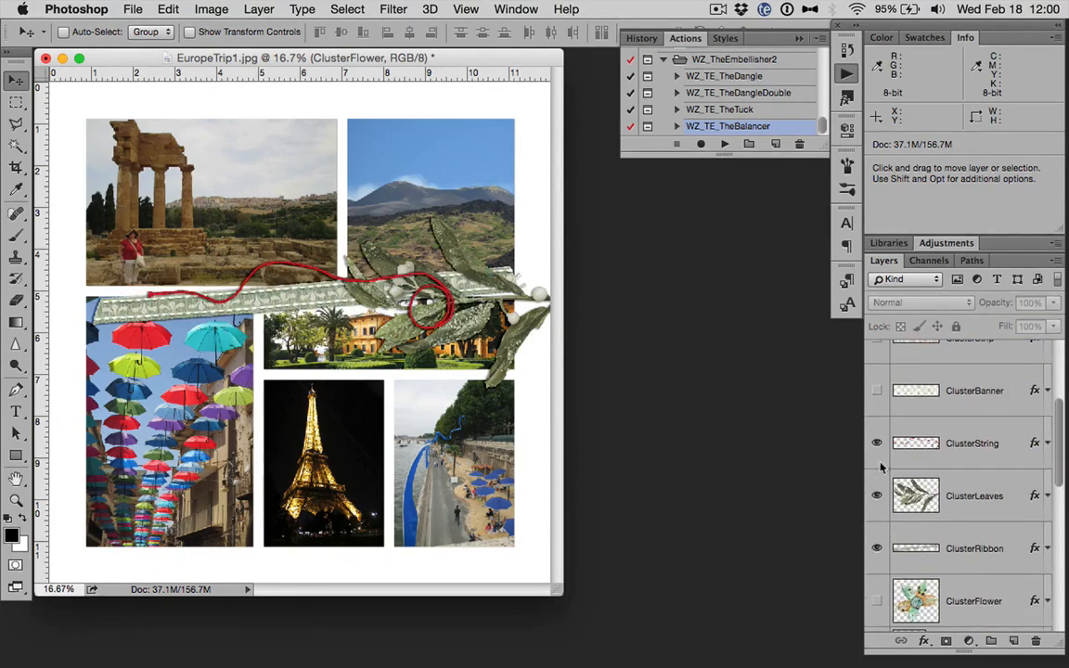
{"action": "scroll", "coordinate": [953, 467], "scroll_direction": "up", "scroll_amount": 5}
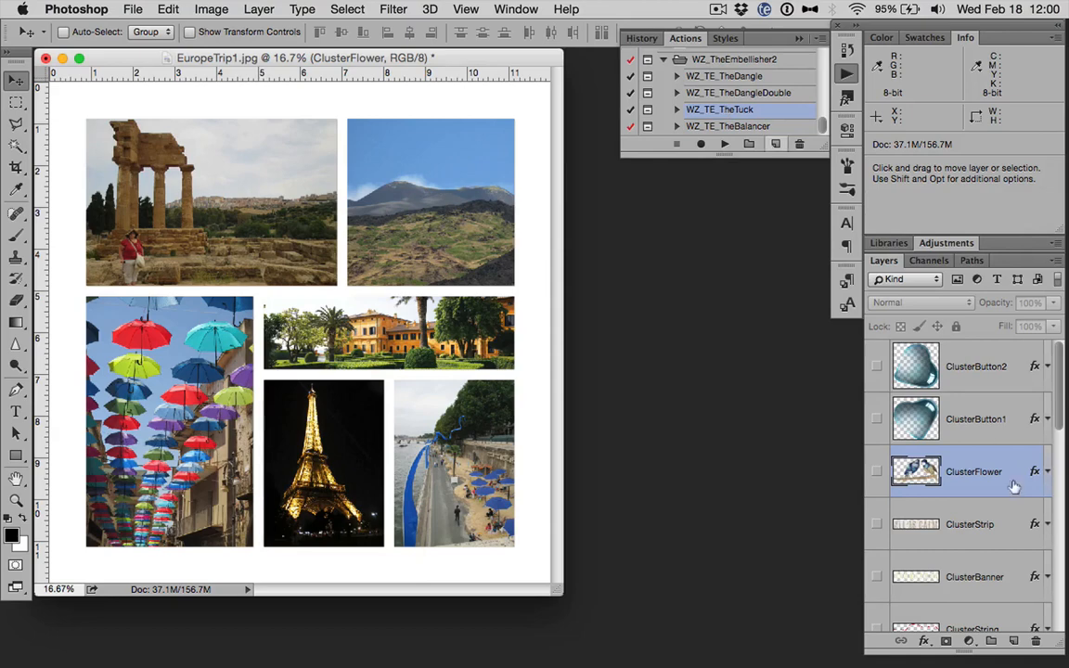
{"action": "scroll", "coordinate": [998, 502], "scroll_direction": "down", "scroll_amount": 10}
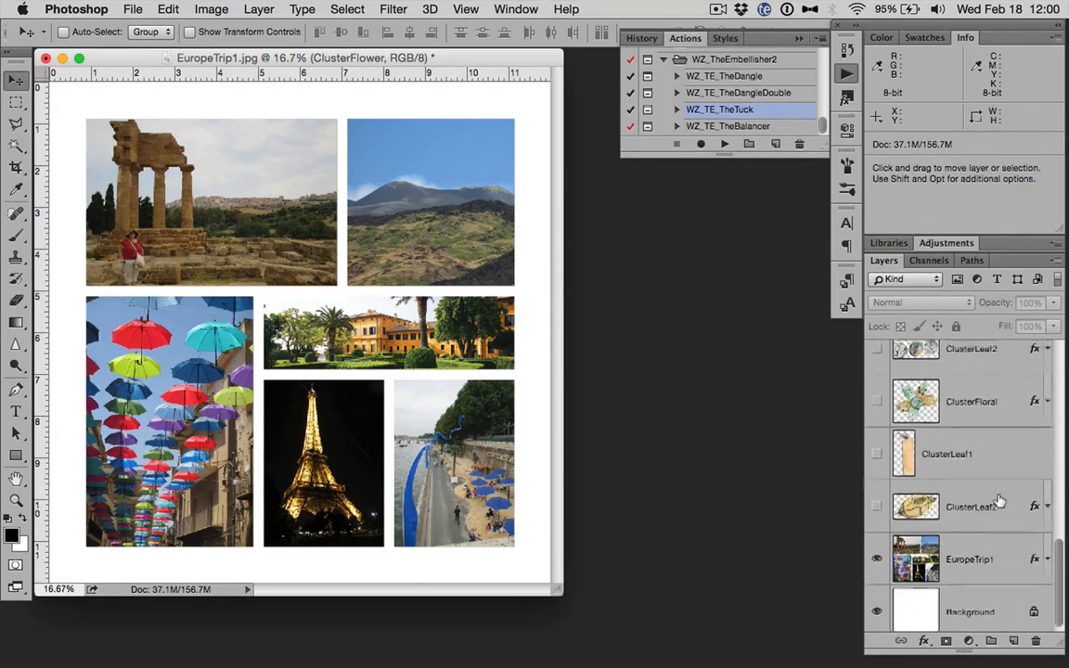
{"action": "left_click", "coordinate": [876, 552]}
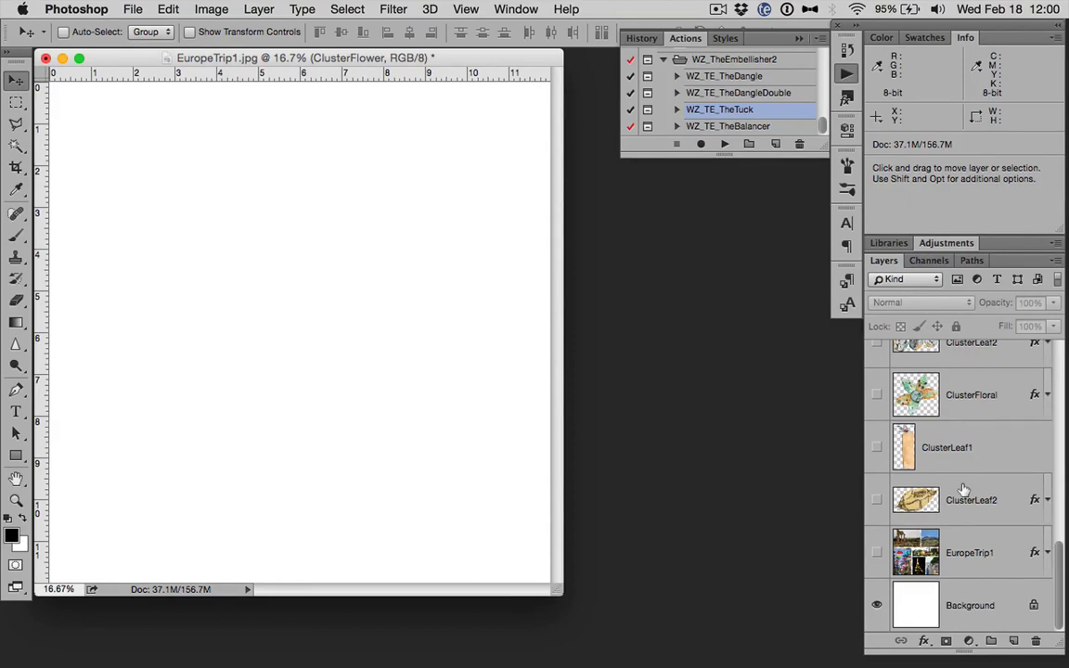
Select the topmost ClusterButton2 layer and run the WZ_TE_TheTuck action, continuing through its introductory prompts
{"action": "scroll", "coordinate": [963, 489], "scroll_direction": "up", "scroll_amount": 10}
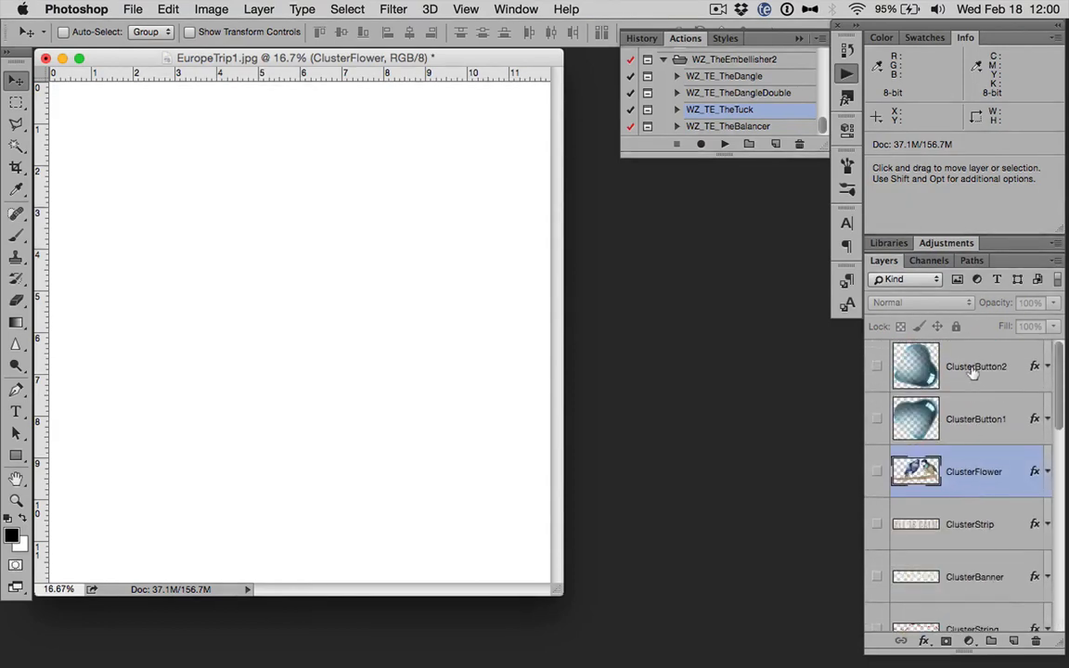
{"action": "left_click", "coordinate": [974, 373]}
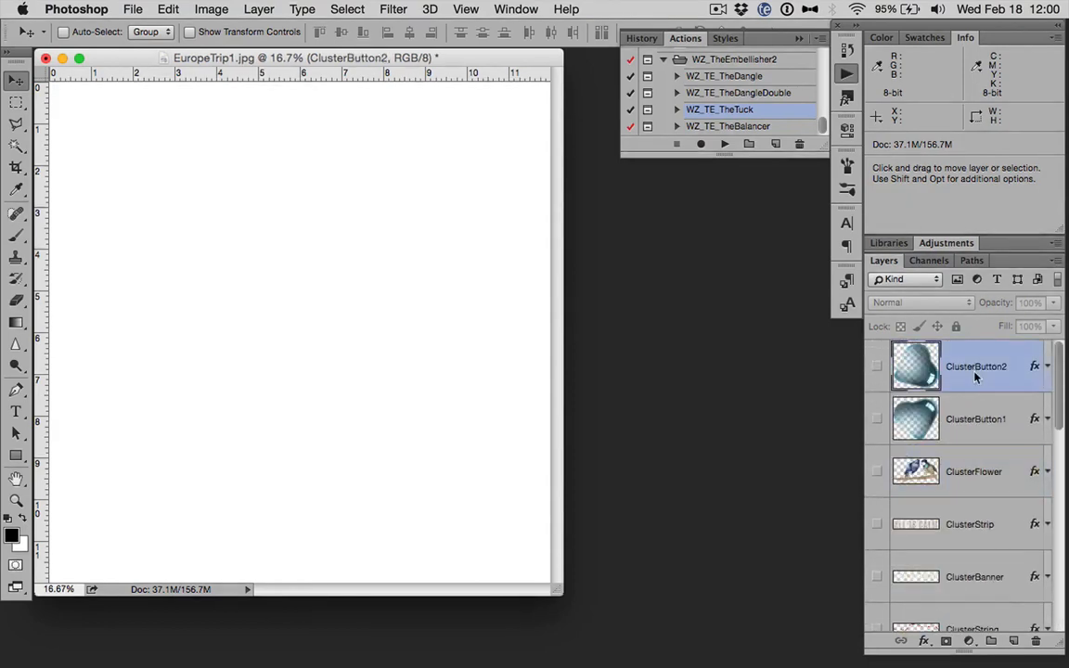
{"action": "left_click", "coordinate": [721, 144]}
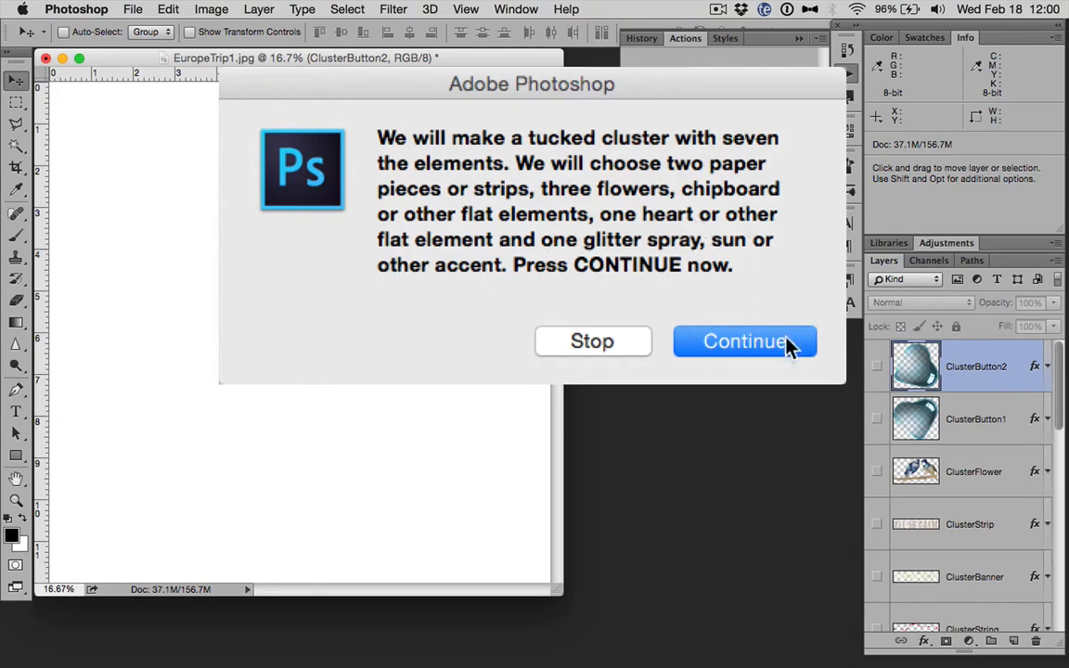
{"action": "left_click", "coordinate": [784, 344]}
{"action": "left_click", "coordinate": [648, 274]}
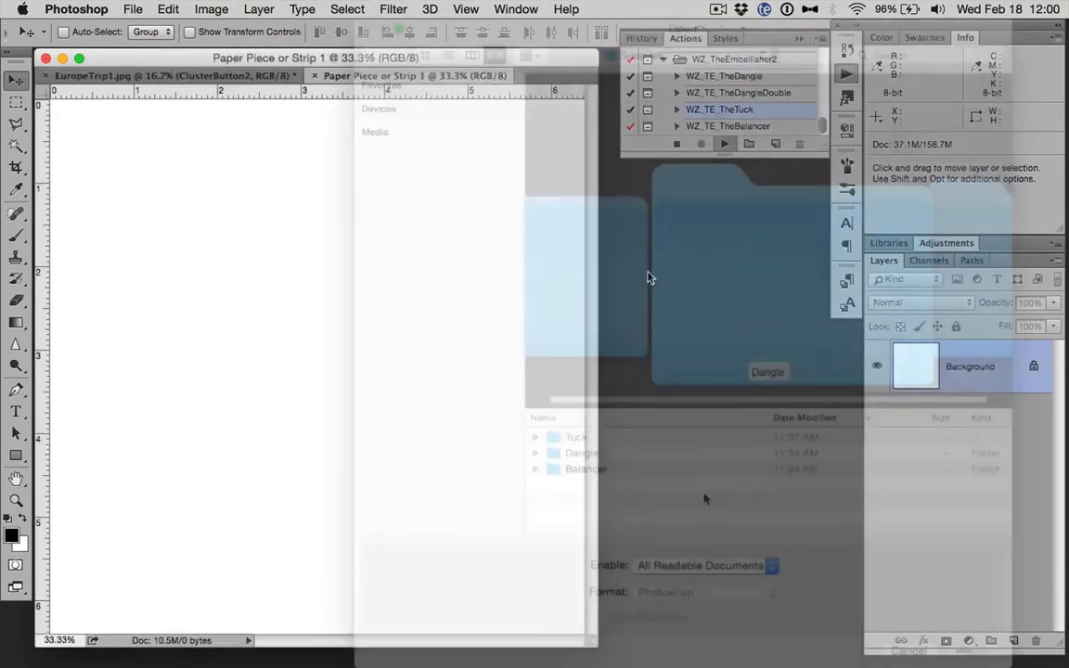
Place StudioMix81_RetroHol_Blagovesta_label.png from the Tuck folder in the Paper Piece or Strip 1 document and enlarge it to nearly the canvas height
{"action": "left_click", "coordinate": [610, 453]}
{"action": "left_click", "coordinate": [598, 439]}
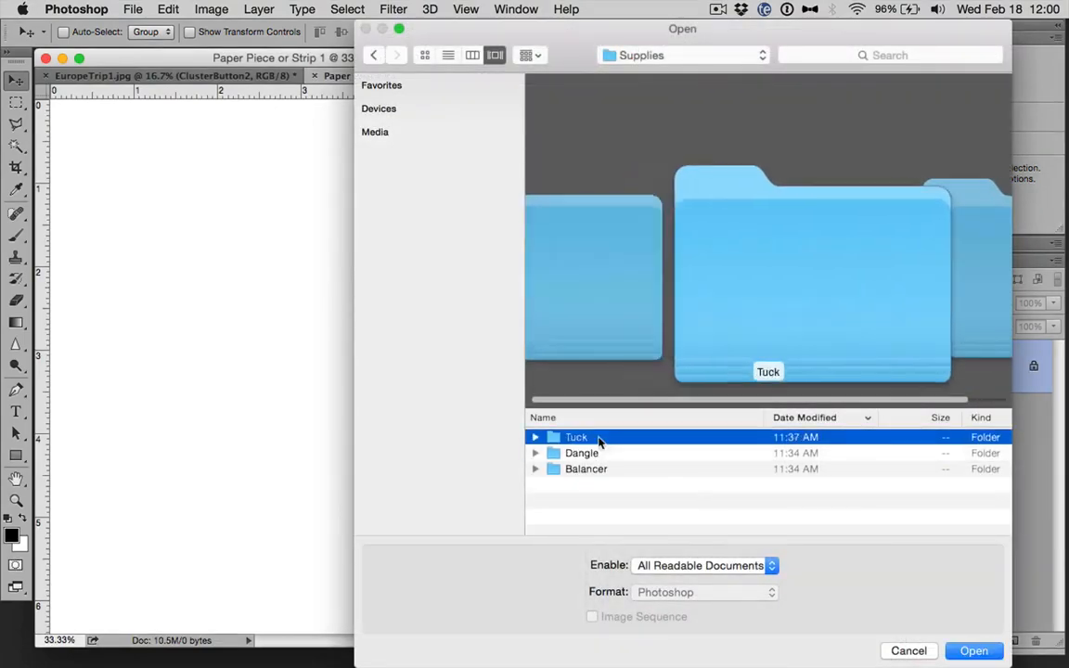
{"action": "double_click", "coordinate": [598, 439]}
{"action": "left_click", "coordinate": [599, 437]}
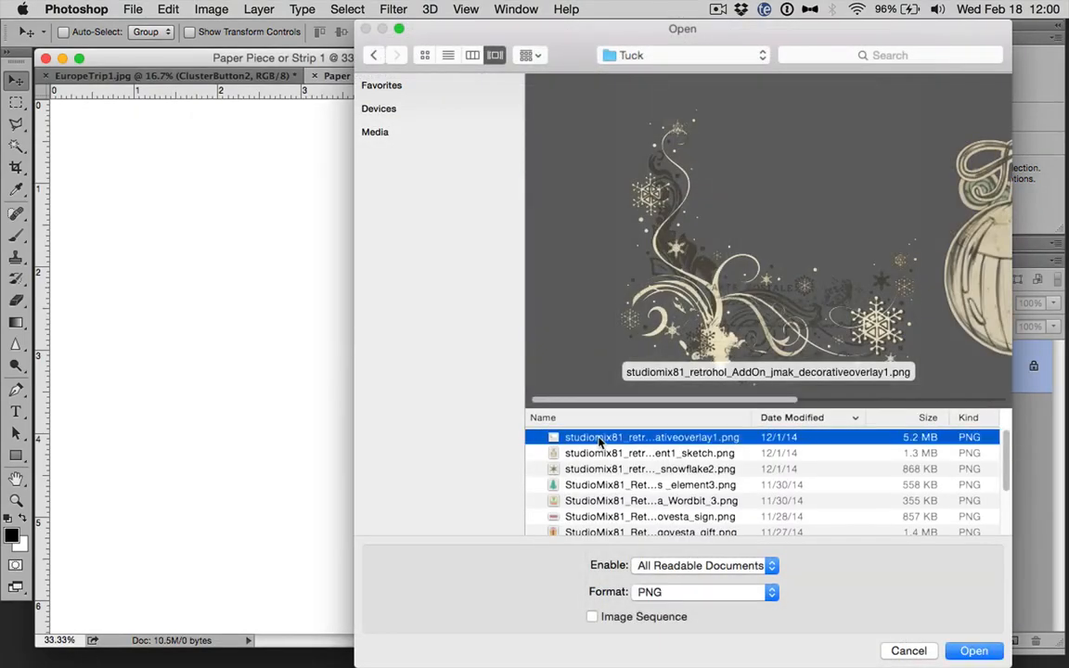
{"action": "key", "text": "Down"}
{"action": "key", "text": "Down"}
{"action": "key", "text": "Down"}
{"action": "key", "text": "Down"}
{"action": "key", "text": "Down"}
{"action": "key", "text": "Down"}
{"action": "key", "text": "Down"}
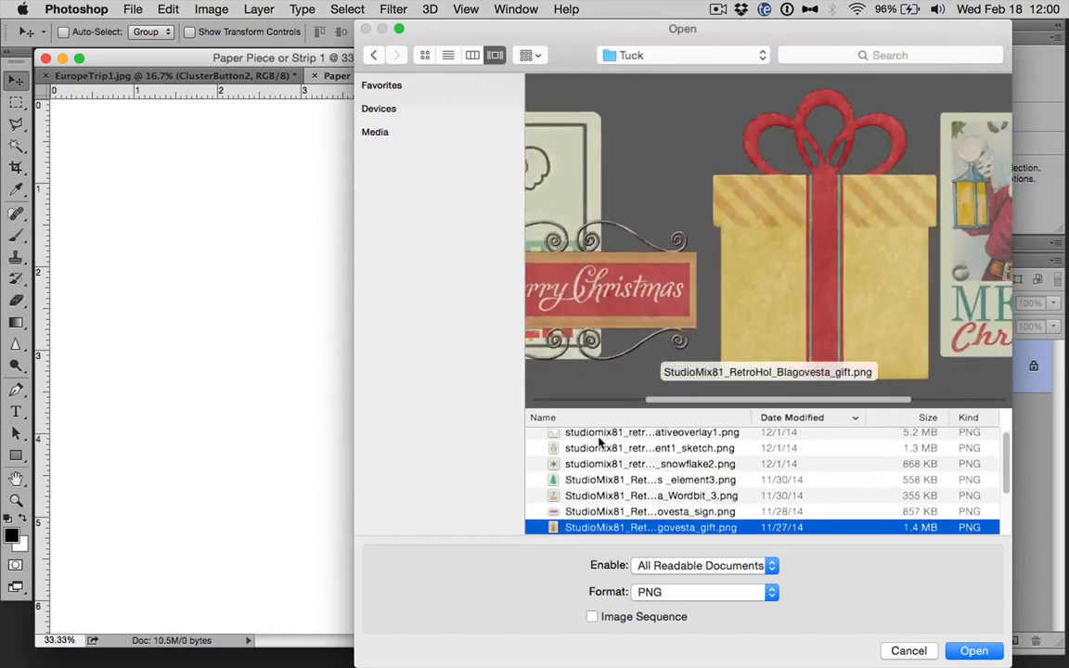
{"action": "key", "text": "Down"}
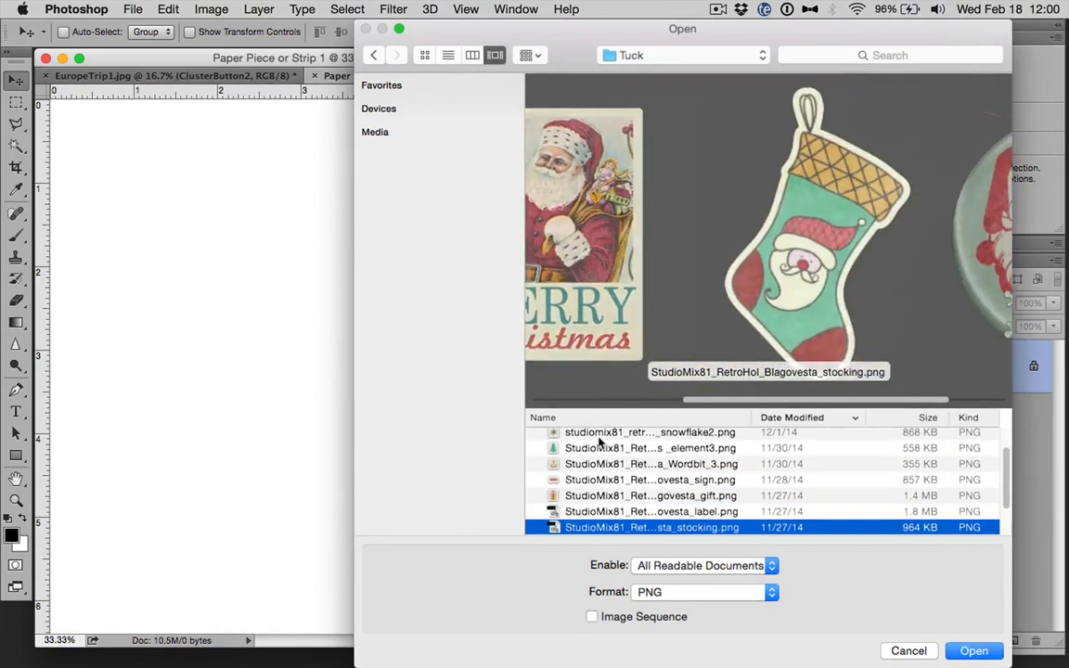
{"action": "key", "text": "Up"}
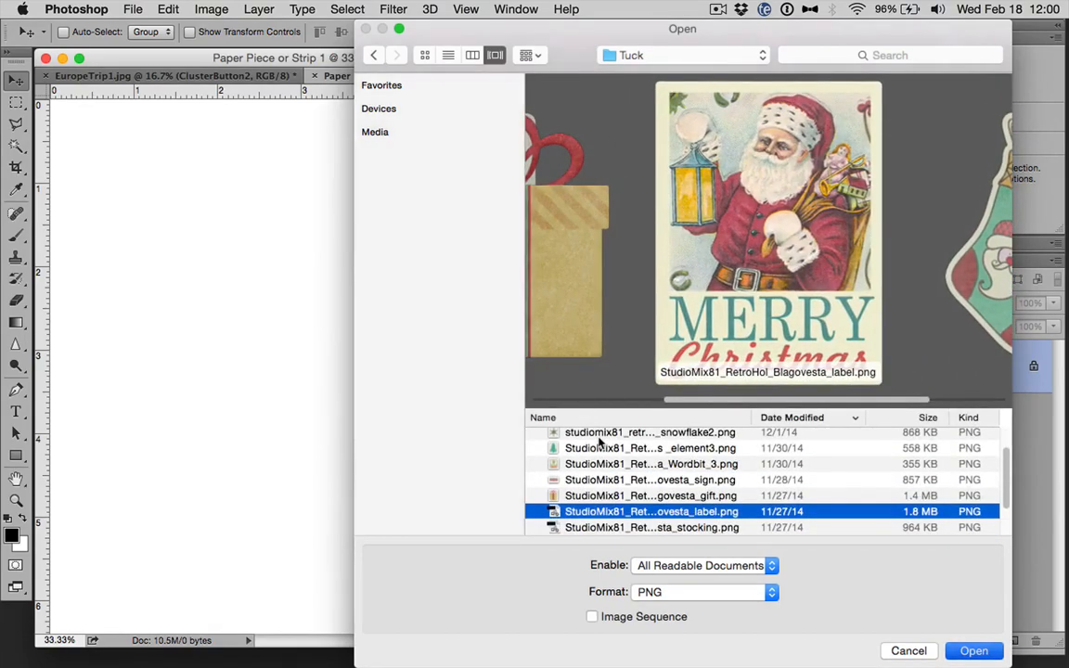
{"action": "key", "text": "Return"}
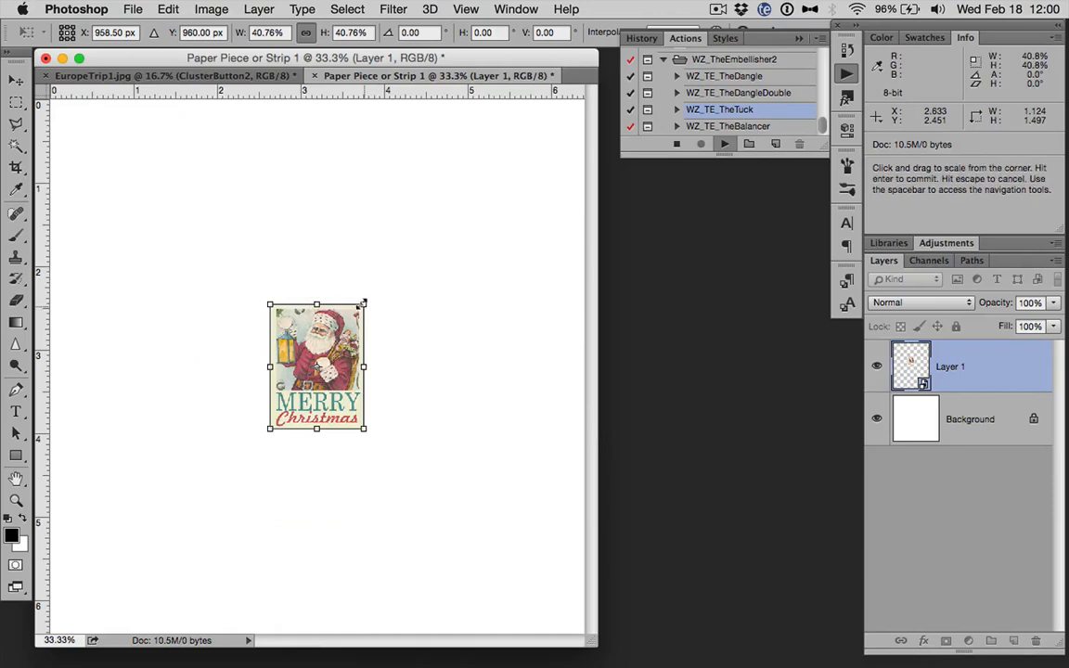
{"action": "left_click_drag", "start_coordinate": [362, 303], "coordinate": [545, 123]}
{"action": "key", "text": "Return"}
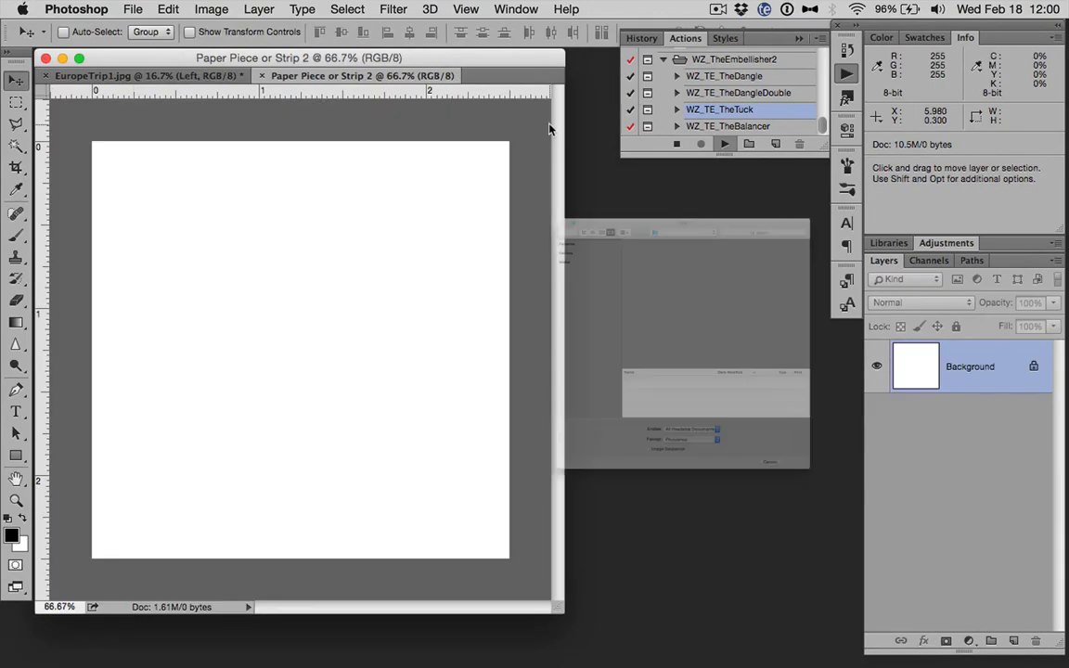
Place the StudioMix81 "Holiday Cheer" Wordbit_3 image in the Paper Piece or Strip 2 document and scale it to about 103%
{"action": "key", "text": "Down"}
{"action": "key", "text": "Down"}
{"action": "key", "text": "Down"}
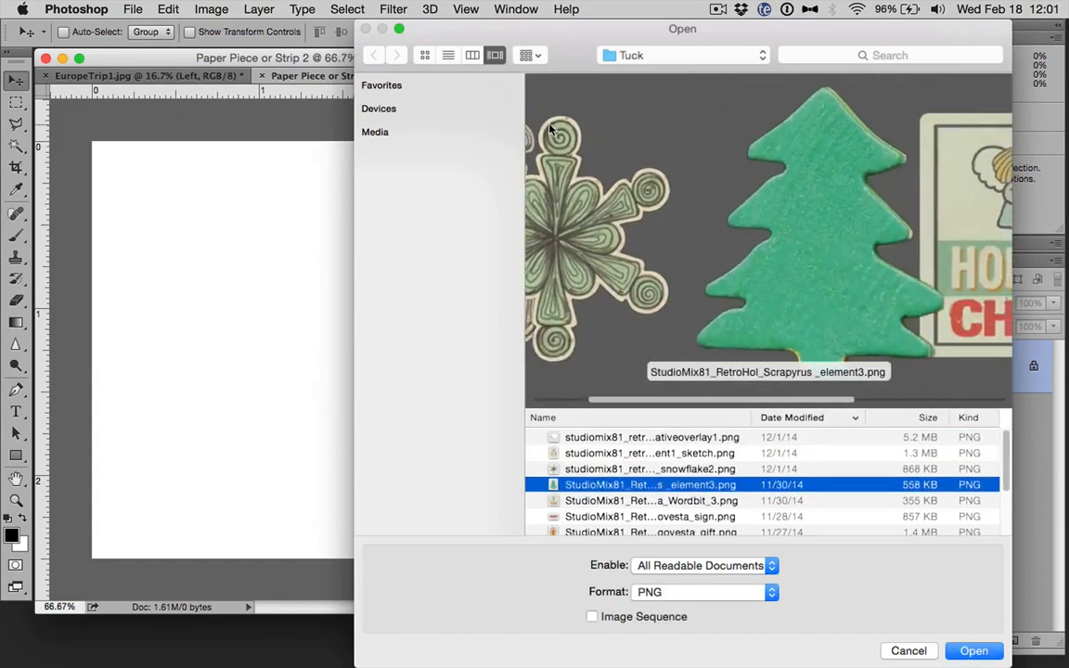
{"action": "key", "text": "Down"}
{"action": "key", "text": "Return"}
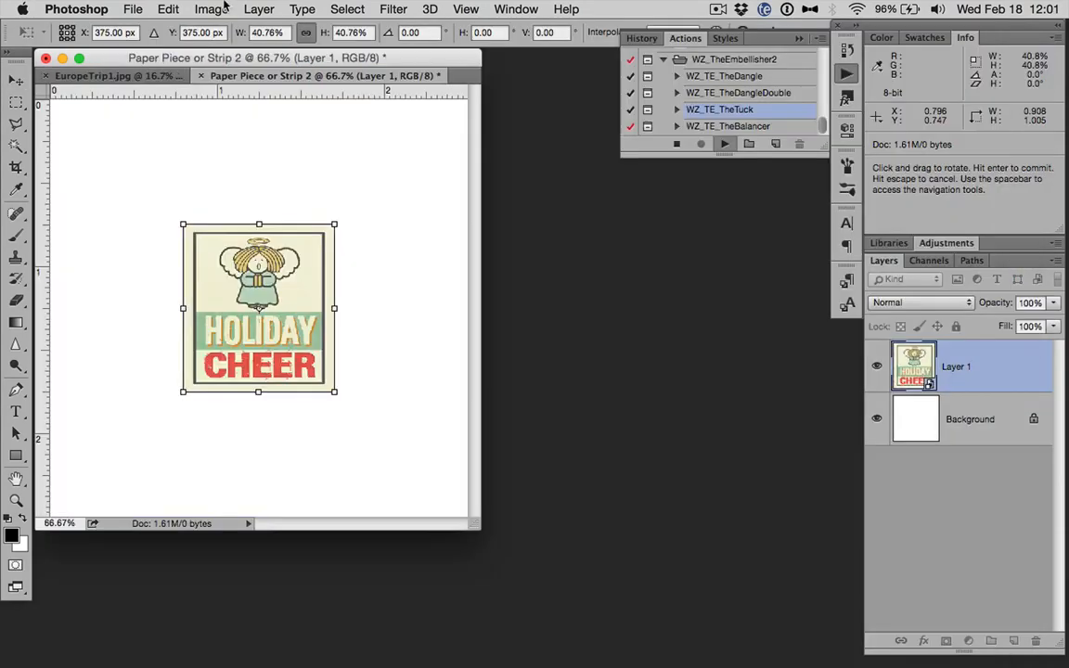
{"action": "left_click_drag", "start_coordinate": [332, 224], "coordinate": [448, 95]}
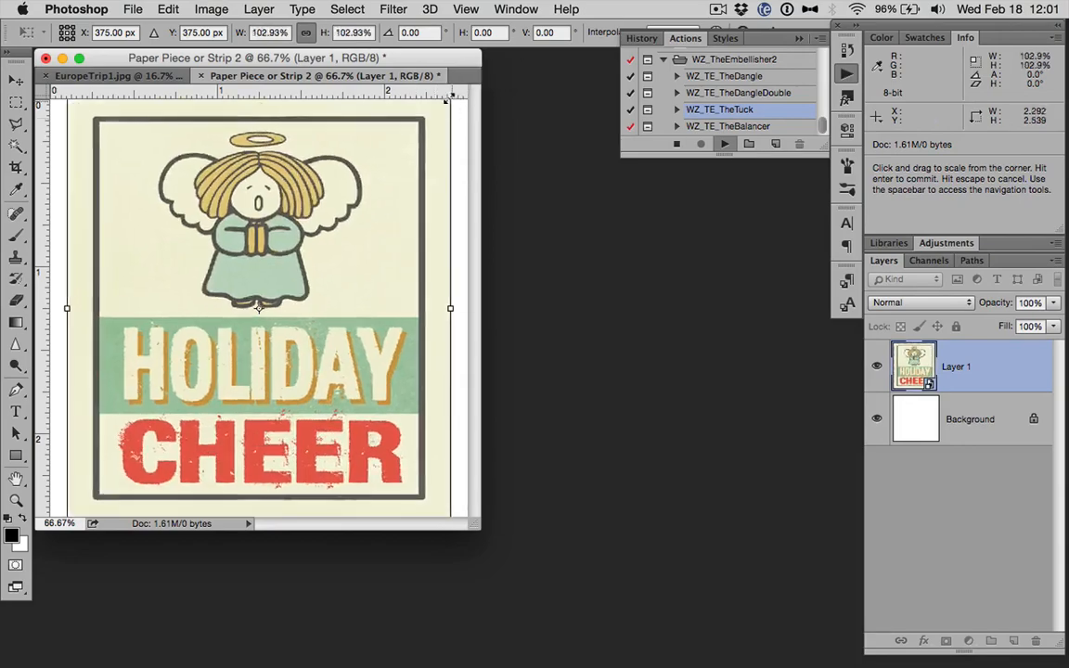
{"action": "key", "text": "Return"}
Place the StudioMix81 green tree element3 image in the first Flat Chipboard or Flower document and enlarge it toward the canvas edges
{"action": "key", "text": "Down"}
{"action": "key", "text": "Down"}
{"action": "key", "text": "Down"}
{"action": "key", "text": "Down"}
{"action": "key", "text": "Up"}
{"action": "key", "text": "Return"}
{"action": "left_click_drag", "start_coordinate": [332, 221], "coordinate": [461, 124]}
{"action": "key", "text": "Return"}
Place the StudioMix81 snowflake2 image in the Flat Chipboard or Flower 2 document and enlarge it to nearly the canvas width
{"action": "key", "text": "Down"}
{"action": "key", "text": "Down"}
{"action": "key", "text": "Return"}
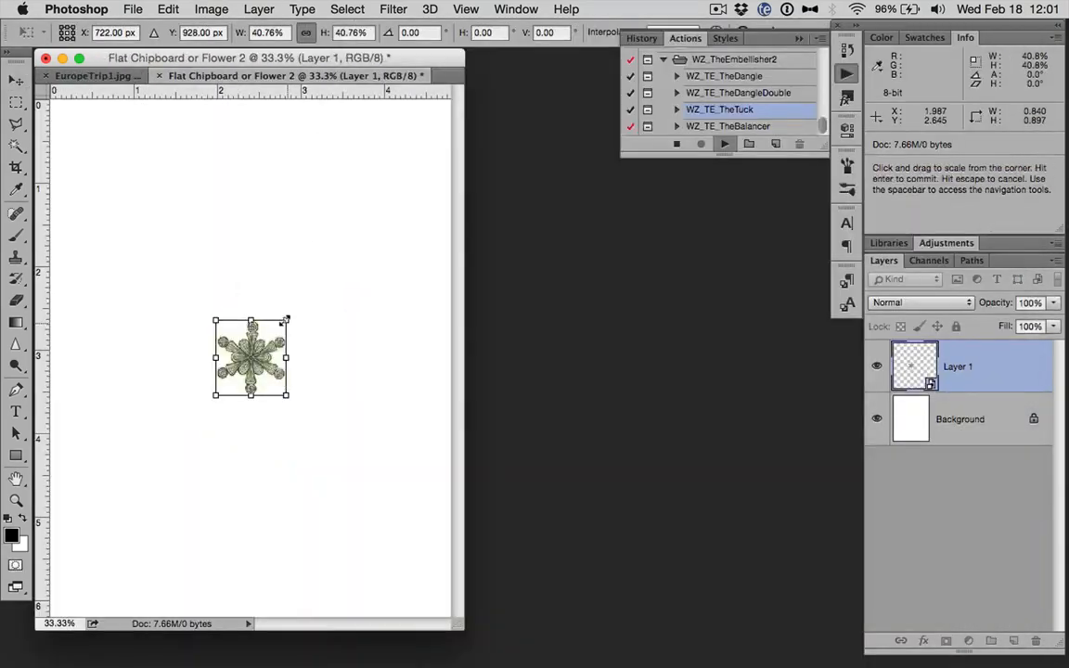
{"action": "left_click_drag", "start_coordinate": [291, 318], "coordinate": [437, 136]}
{"action": "key", "text": "Return"}
Place StudioMix81_RetroHol_Blagovesta_gift.png in the Flat Chipboard or Flower 3 document and enlarge it to fill the canvas height
{"action": "key", "text": "Down"}
{"action": "key", "text": "Down"}
{"action": "key", "text": "Down"}
{"action": "key", "text": "Down"}
{"action": "key", "text": "Down"}
{"action": "key", "text": "Down"}
{"action": "key", "text": "Down"}
{"action": "key", "text": "Down"}
{"action": "key", "text": "Down"}
{"action": "key", "text": "Down"}
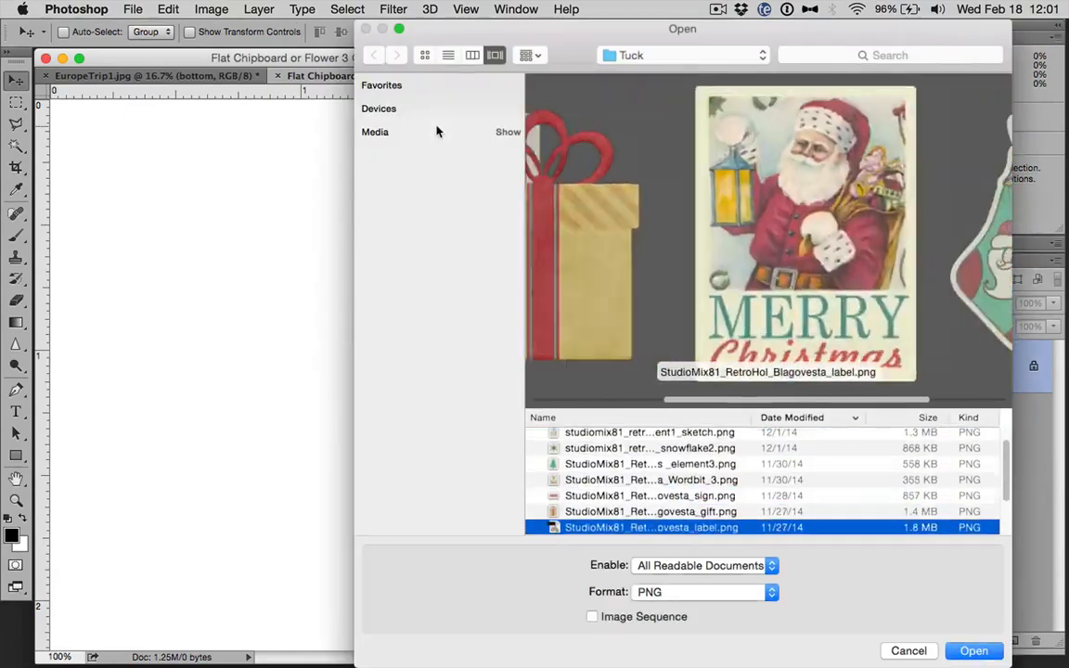
{"action": "key", "text": "Up"}
{"action": "key", "text": "Up"}
{"action": "key", "text": "Up"}
{"action": "key", "text": "Up"}
{"action": "key", "text": "Return"}
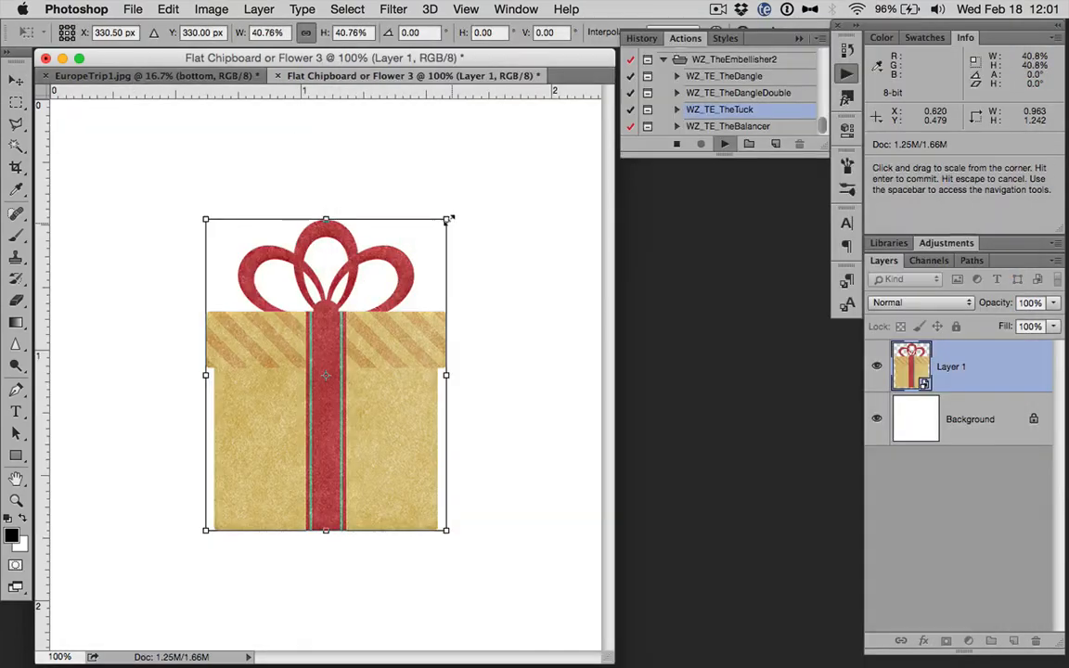
{"action": "left_click_drag", "start_coordinate": [446, 217], "coordinate": [539, 96]}
{"action": "key", "text": "Return"}
Place StudioMix81_RetroHol_Blagovesta_stocking.png in the Heart or Chipboard document and enlarge it to nearly fill the canvas
{"action": "key", "text": "Down"}
{"action": "key", "text": "Down"}
{"action": "key", "text": "Down"}
{"action": "key", "text": "Down"}
{"action": "key", "text": "Down"}
{"action": "key", "text": "Down"}
{"action": "key", "text": "Down"}
{"action": "key", "text": "Down"}
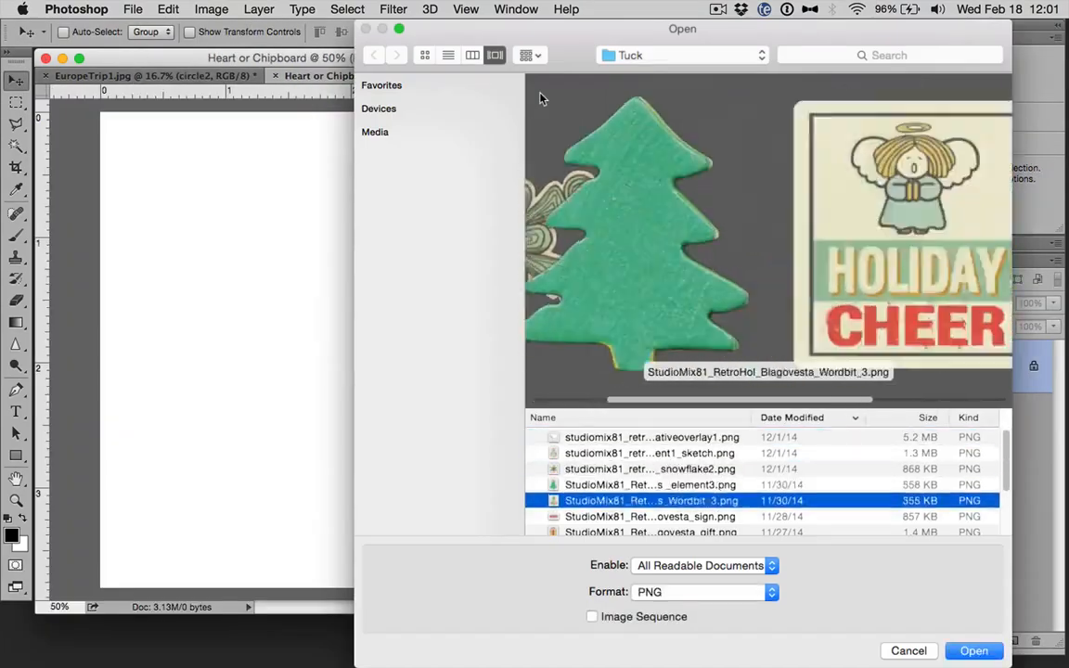
{"action": "key", "text": "Down"}
{"action": "key", "text": "Up"}
{"action": "key", "text": "Return"}
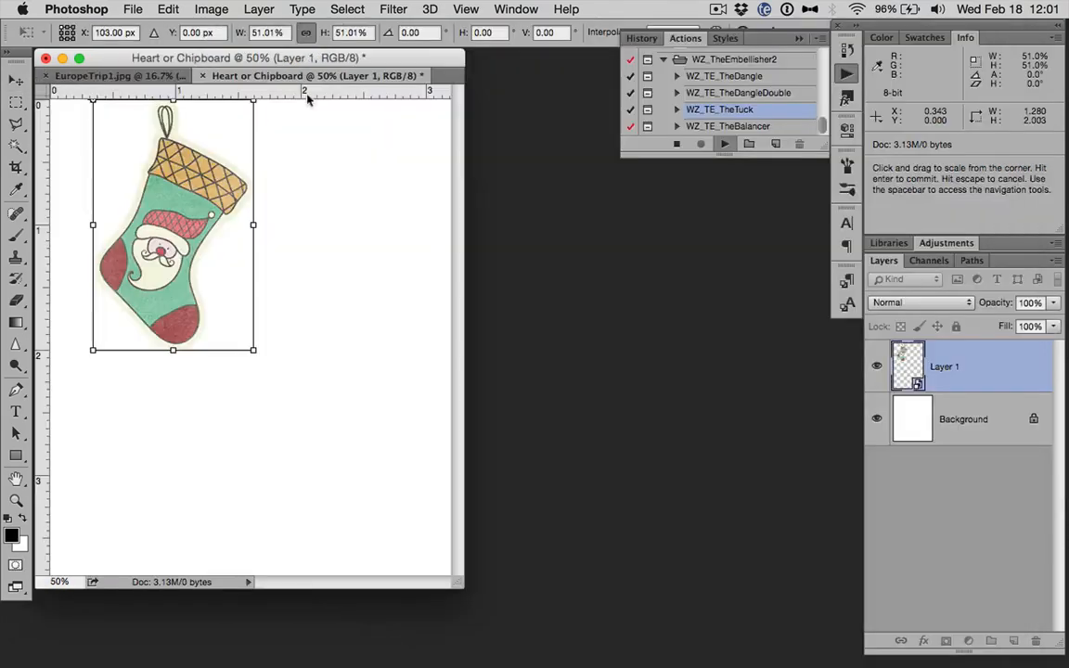
{"action": "left_click_drag", "start_coordinate": [306, 484], "coordinate": [411, 594]}
{"action": "key", "text": "Return"}
Place studiomix81_retrohol_AddOn_jmak_decorativeoverlay1.png in the Glitter Spray or Sun document at 40.76% and accept the assembled cluster at 100%
{"action": "key", "text": "Return"}
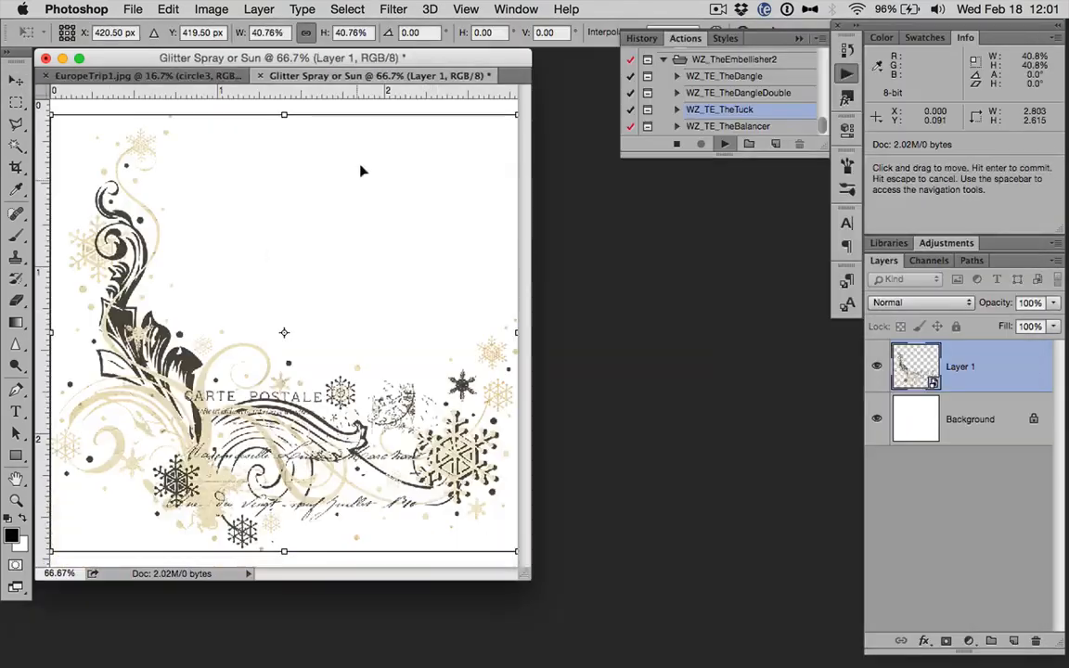
{"action": "key", "text": "Return"}
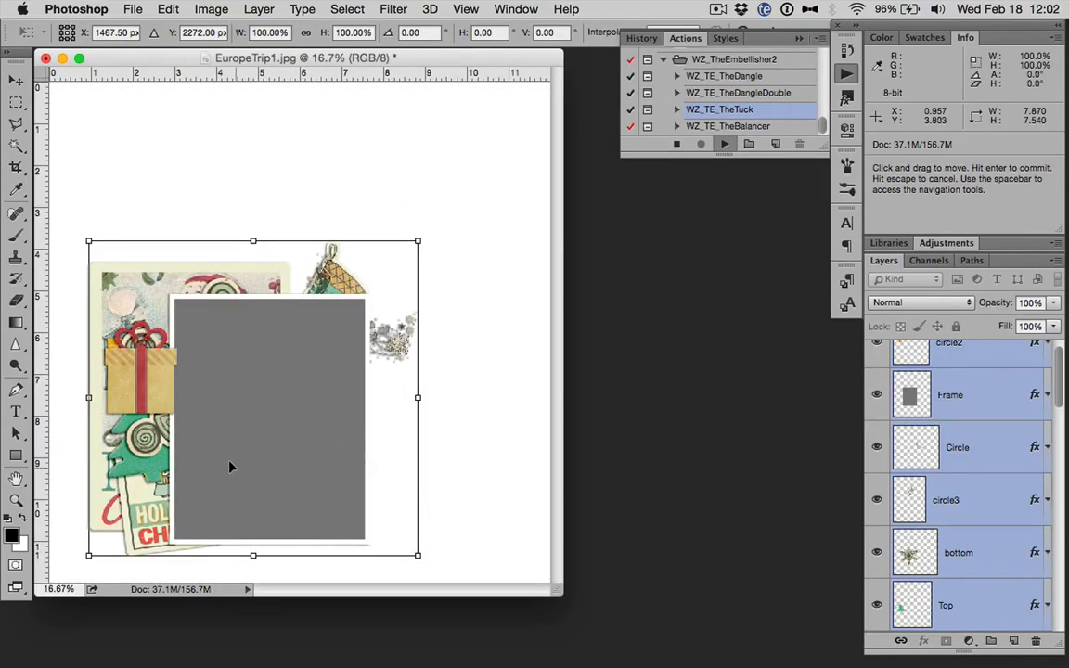
{"action": "key", "text": "Return"}
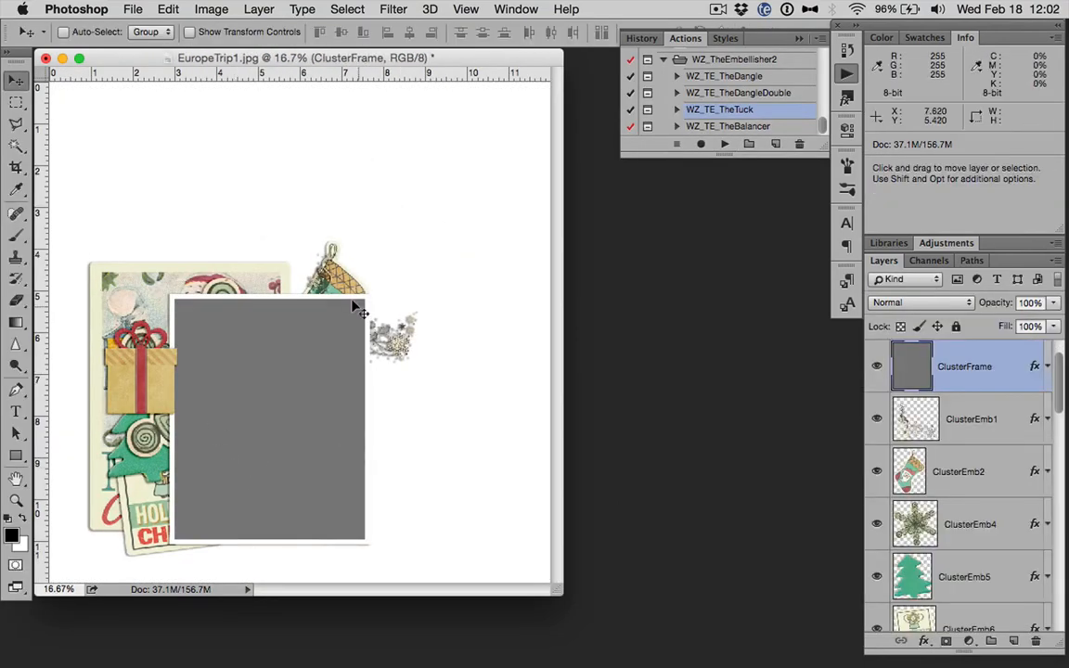
Hide and reshow the ClusterFrame layer to compare the cluster with and without it
{"action": "left_click", "coordinate": [877, 367]}
{"action": "left_click", "coordinate": [877, 367]}
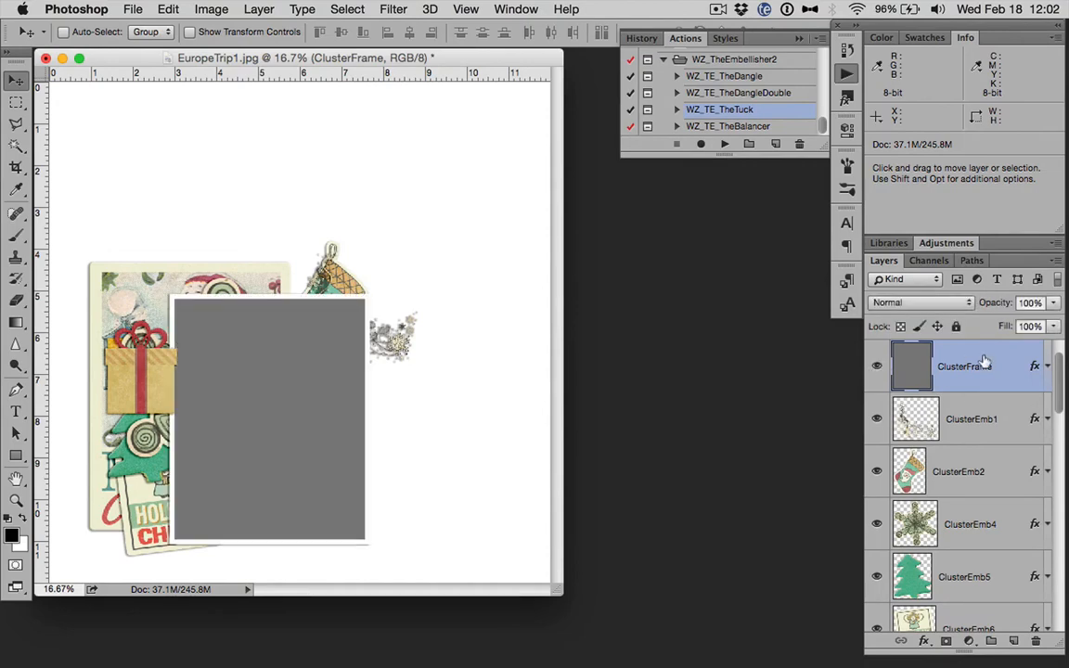
{"action": "left_click", "coordinate": [877, 366]}
{"action": "left_click", "coordinate": [877, 366]}
{"action": "scroll", "coordinate": [948, 371], "scroll_direction": "up", "scroll_amount": 1}
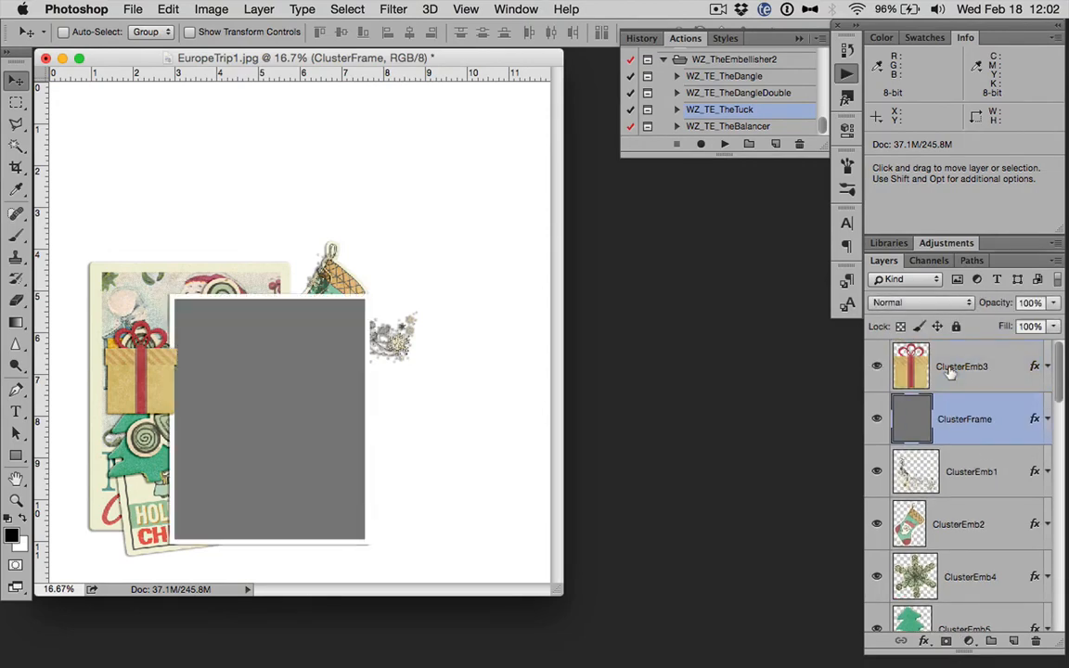
Move the ClusterEmb3 gift to the frame's upper-left corner, and place the ClusterEmb2 stocking there as the topmost layer
{"action": "left_click", "coordinate": [976, 357]}
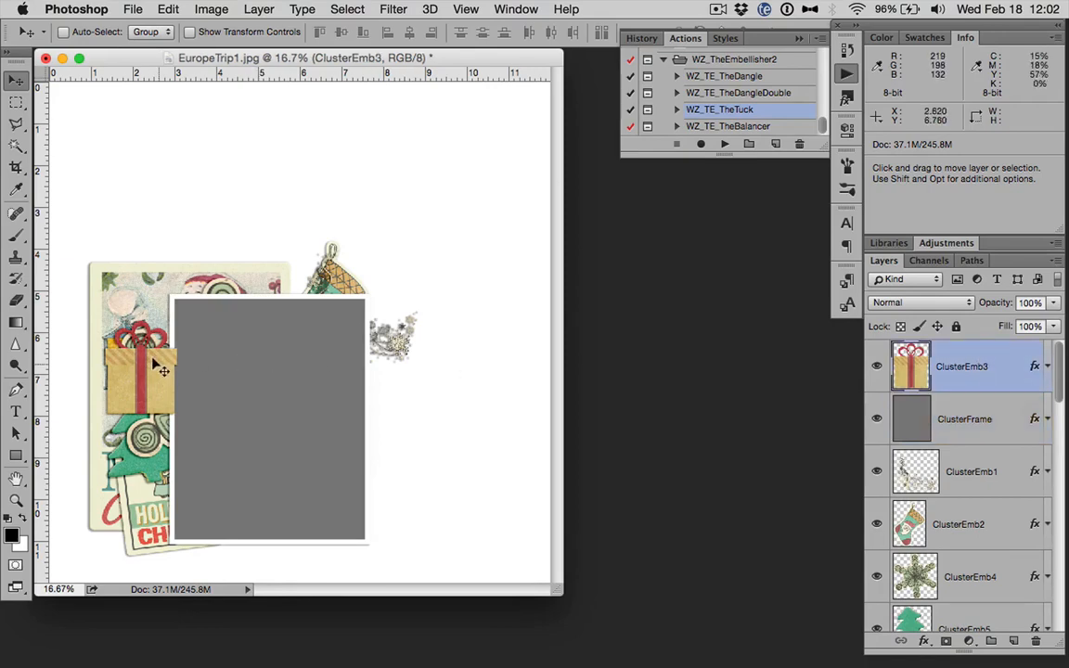
{"action": "left_click_drag", "start_coordinate": [175, 332], "coordinate": [183, 298]}
{"action": "left_click_drag", "start_coordinate": [965, 524], "coordinate": [988, 346]}
{"action": "left_click_drag", "start_coordinate": [292, 292], "coordinate": [213, 304]}
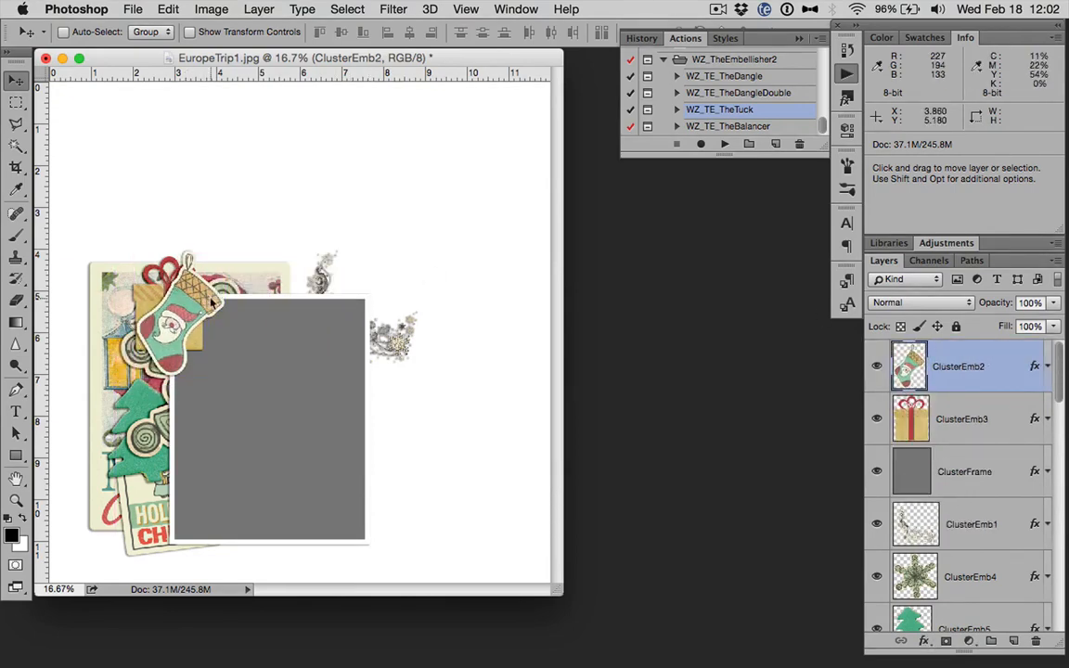
Reorder the ClusterEmb3 gift below ClusterFrame and tuck it behind the frame's upper-right corner
{"action": "left_click_drag", "start_coordinate": [977, 486], "coordinate": [974, 497]}
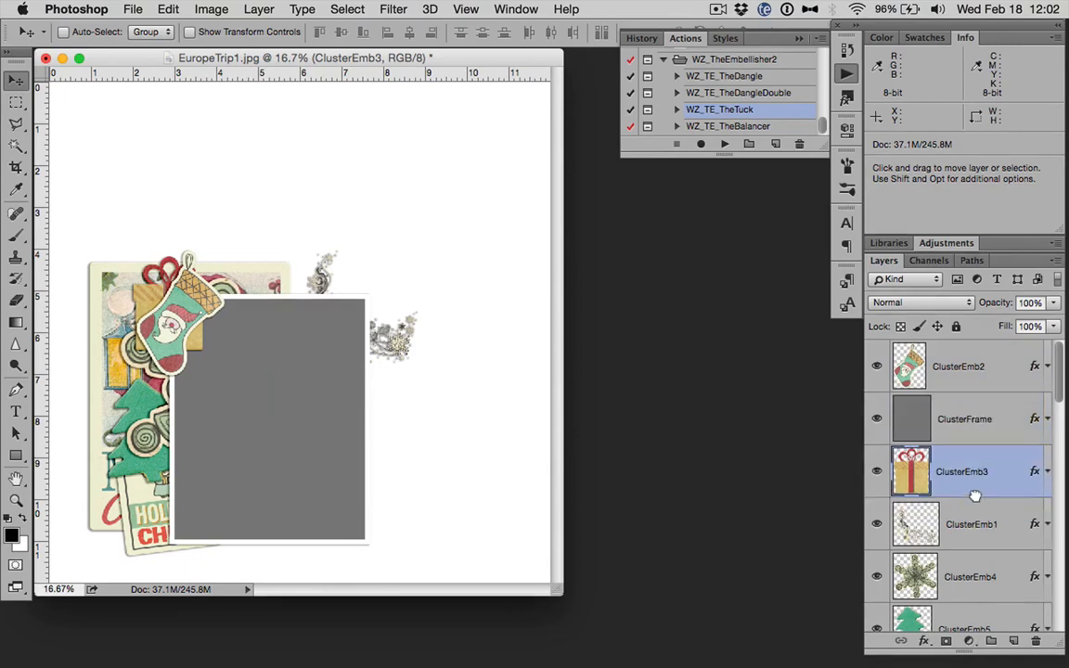
{"action": "left_click_drag", "start_coordinate": [275, 290], "coordinate": [468, 280]}
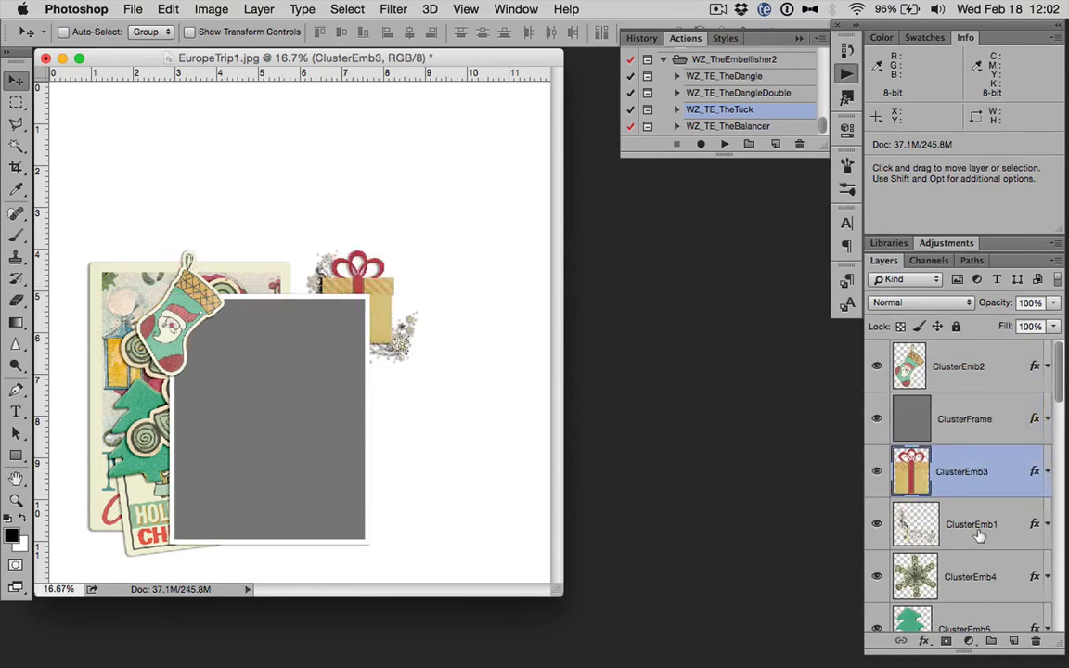
Rotate the ClusterEmb1 snowflake overlay to wrap the frame's upper-right corner and send it behind the cluster, just above the bottom ClusterLeaf2 layer
{"action": "key", "text": "ctrl+t"}
{"action": "left_click_drag", "start_coordinate": [329, 153], "coordinate": [198, 405]}
{"action": "key", "text": "Return"}
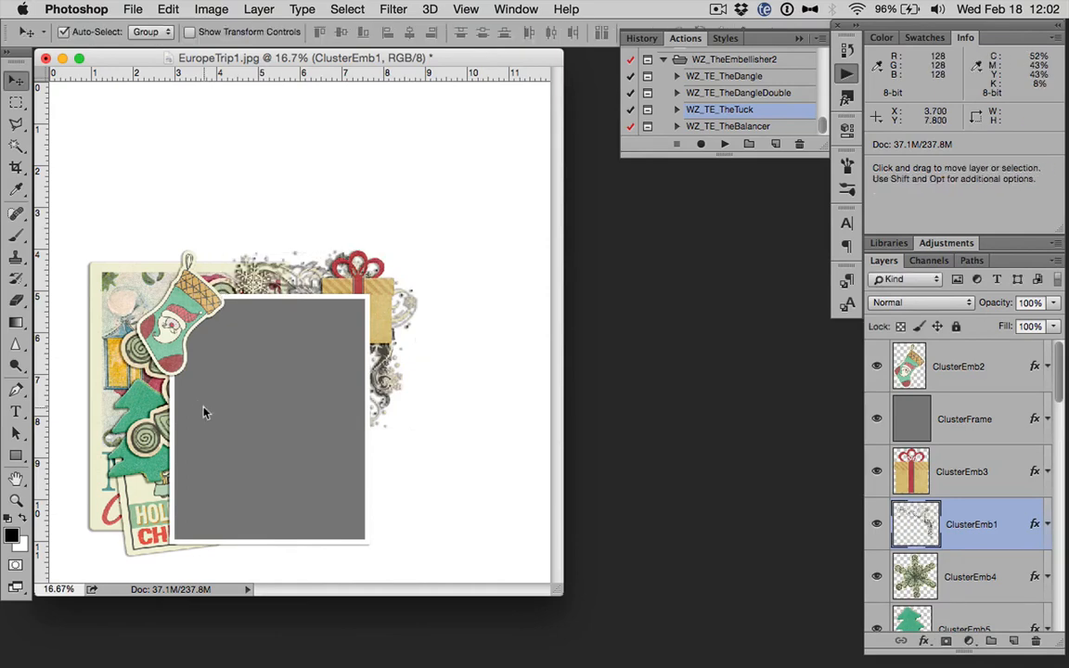
{"action": "key", "text": "super+shift+bracketleft"}
{"action": "key", "text": "super+bracketright"}
{"action": "key", "text": "super+bracketright"}
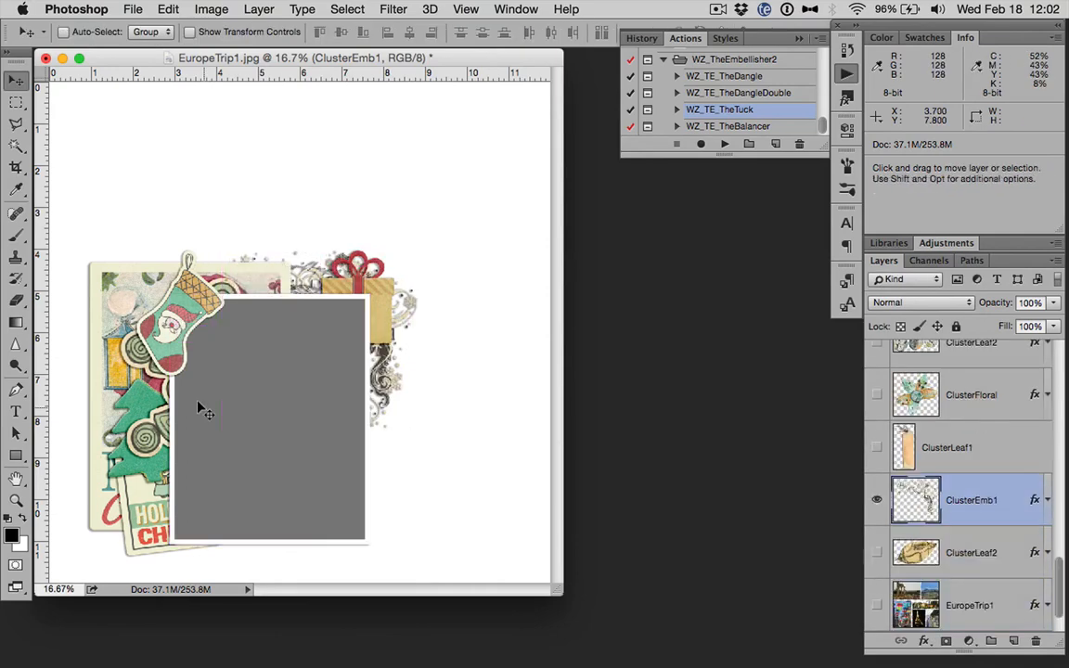
{"action": "left_click_drag", "start_coordinate": [309, 270], "coordinate": [310, 273]}
Scale the ClusterEmb7 Merry Christmas card to about 91.2% and shift it inward so it tucks closer behind the frame
{"action": "scroll", "coordinate": [1021, 463], "scroll_direction": "up", "scroll_amount": 15}
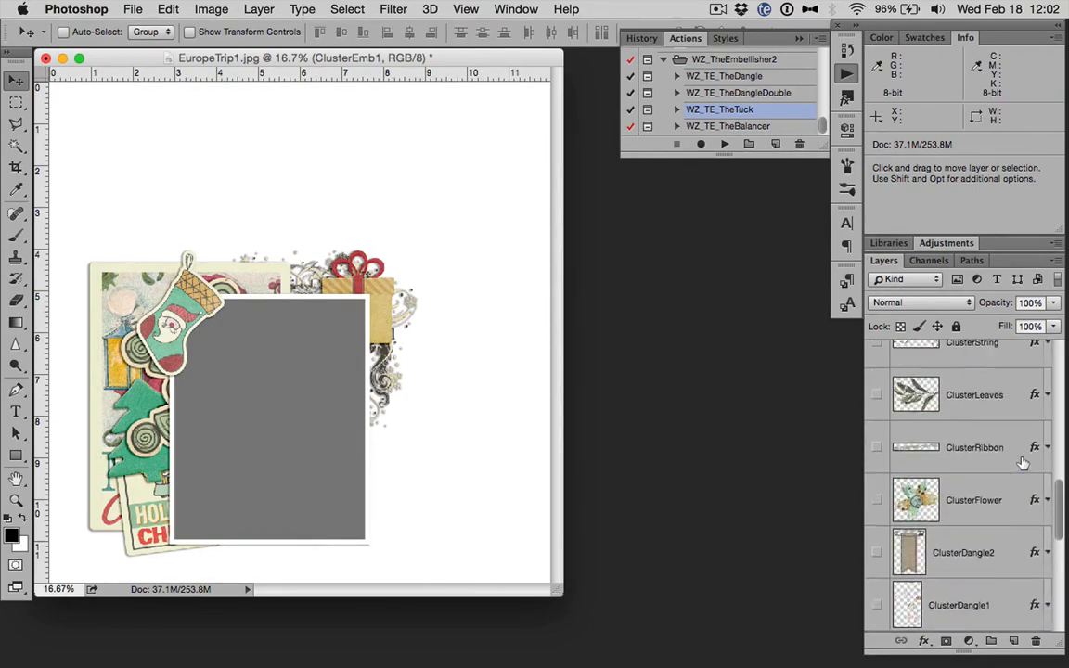
{"action": "scroll", "coordinate": [1014, 464], "scroll_direction": "down", "scroll_amount": 4}
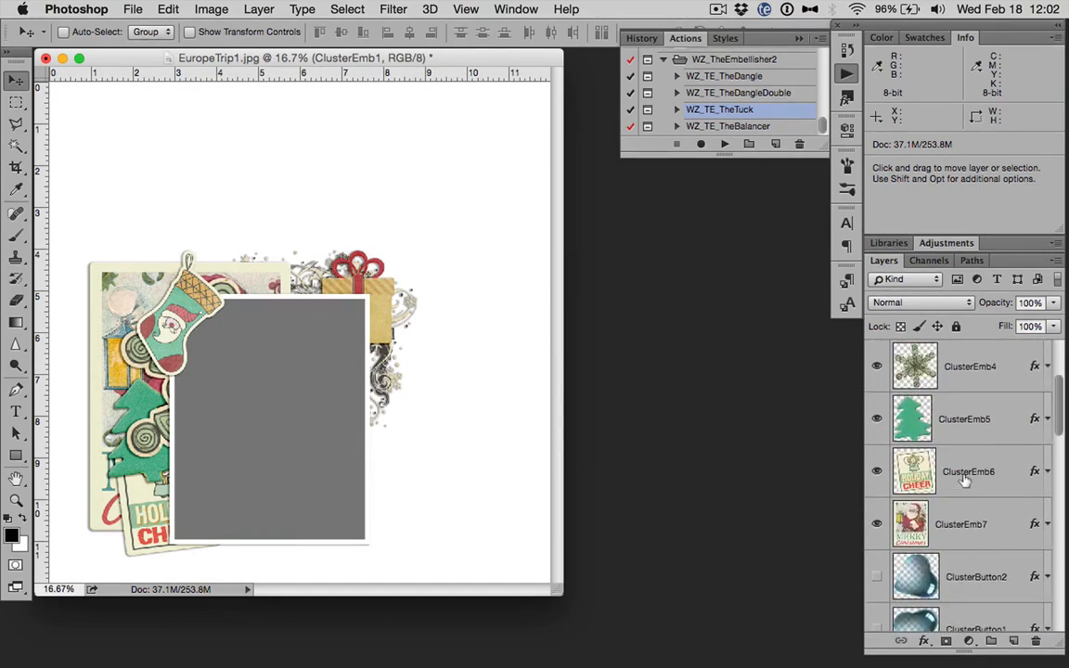
{"action": "left_click", "coordinate": [875, 523]}
{"action": "left_click", "coordinate": [875, 523]}
{"action": "key", "text": "super+t"}
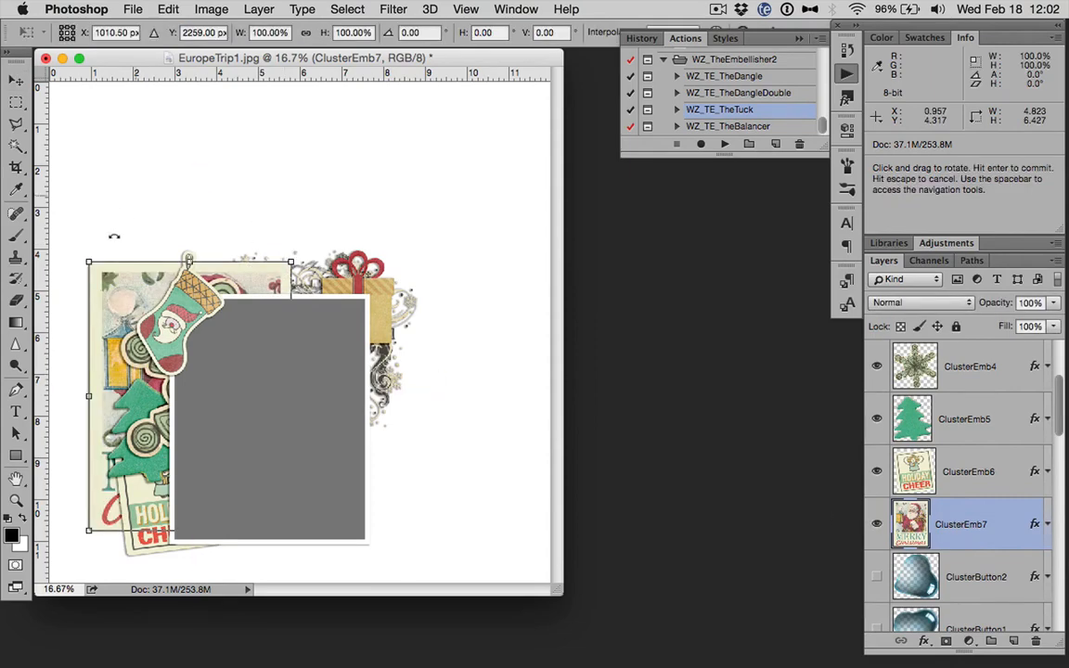
{"action": "left_click_drag", "start_coordinate": [86, 259], "coordinate": [139, 301]}
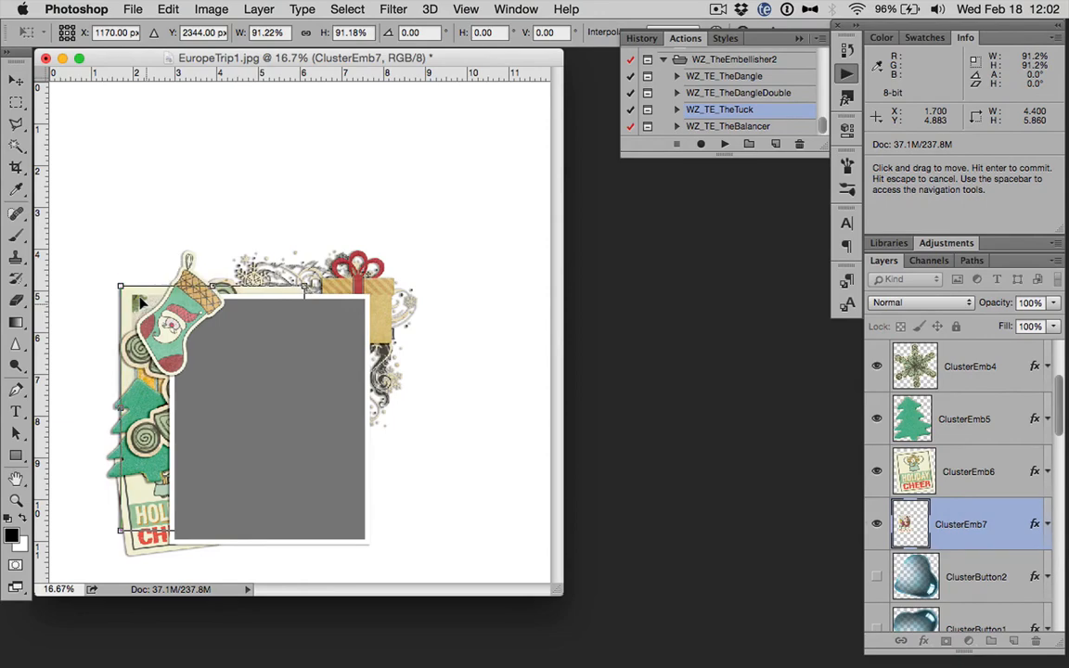
{"action": "key", "text": "Return"}
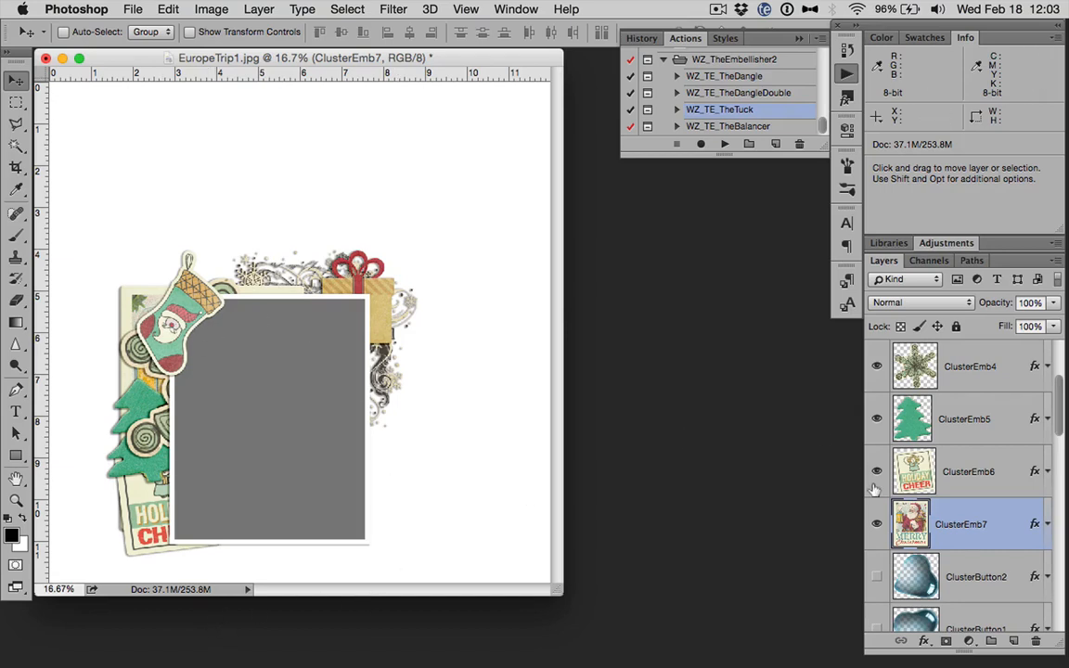
Select the ClusterFrame layer
{"action": "scroll", "coordinate": [970, 499], "scroll_direction": "up", "scroll_amount": 1}
{"action": "scroll", "coordinate": [971, 498], "scroll_direction": "up", "scroll_amount": 3}
{"action": "left_click", "coordinate": [965, 419]}
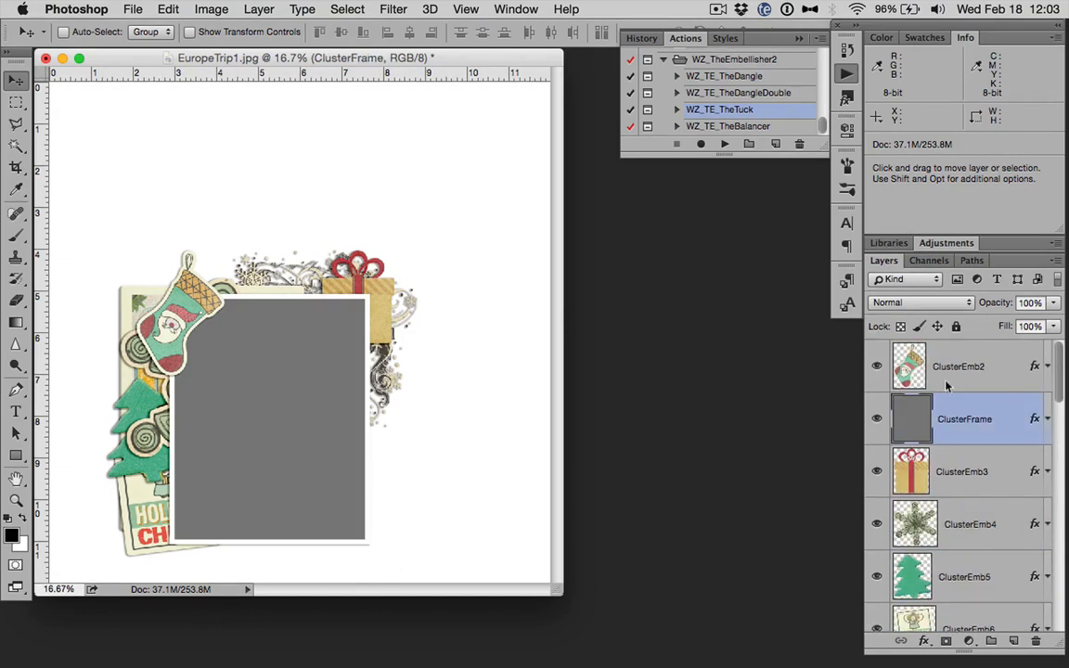